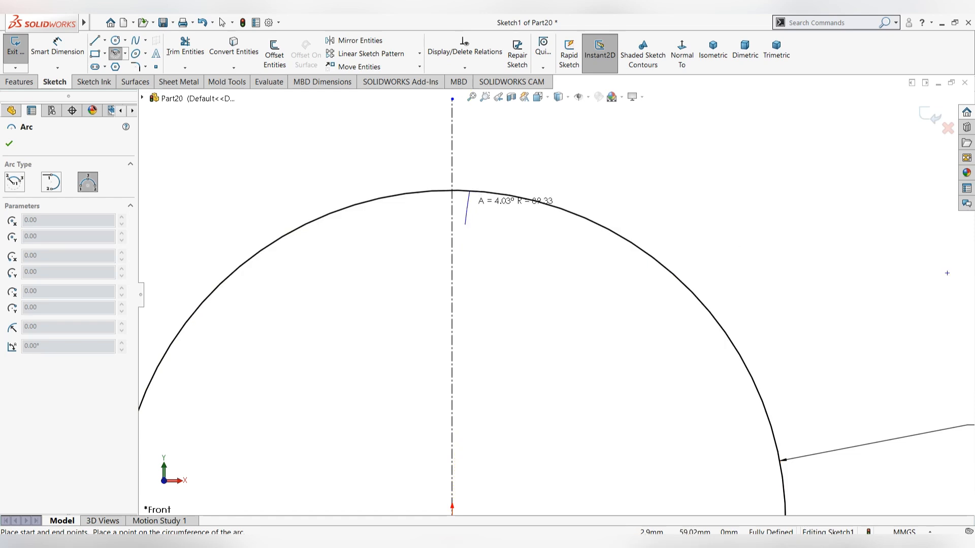
# - Finish the three-point arc running inward from the circle beside the centerline, and set its upper end's doubled distance across the centerline to 8.9 mm
pyautogui.click(543, 217)
pyautogui.press('Escape')
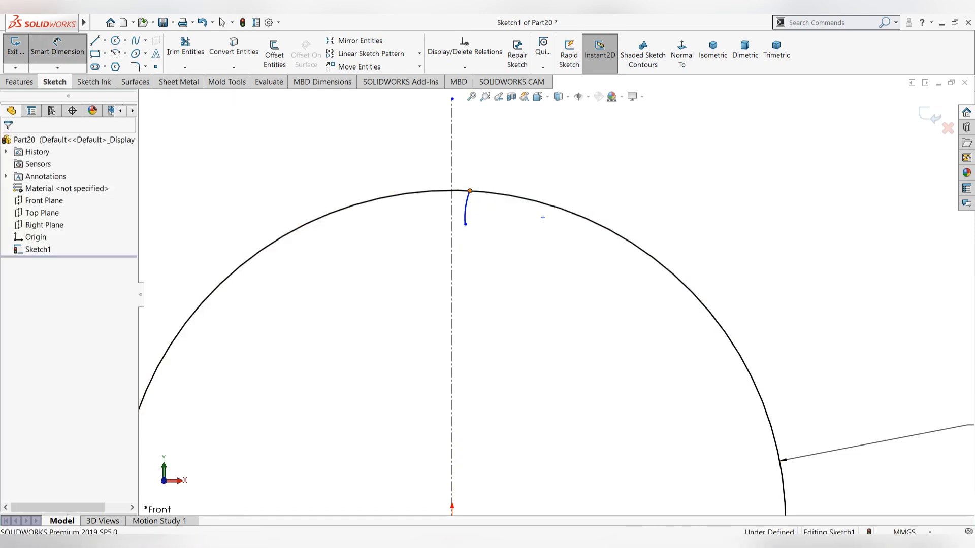
pyautogui.click(470, 191)
pyautogui.click(452, 173)
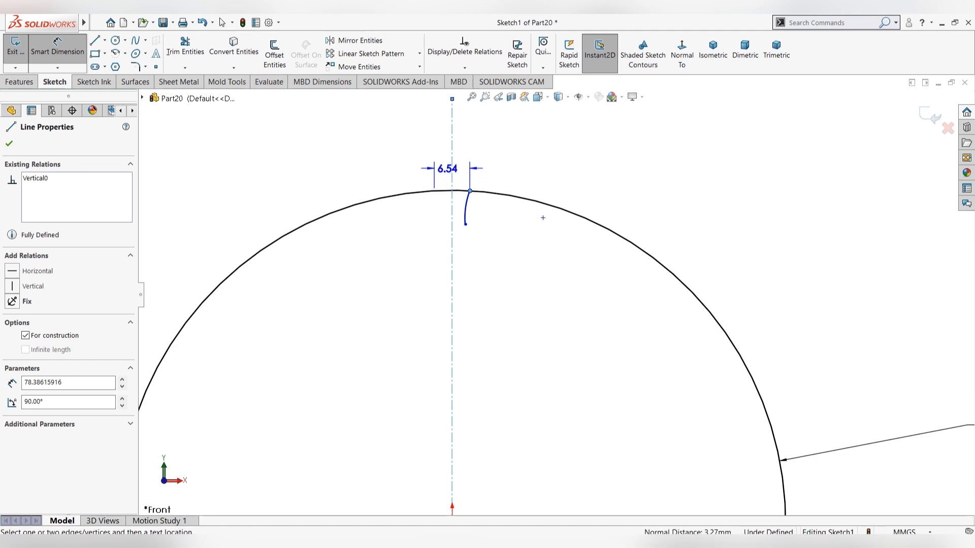
pyautogui.click(447, 168)
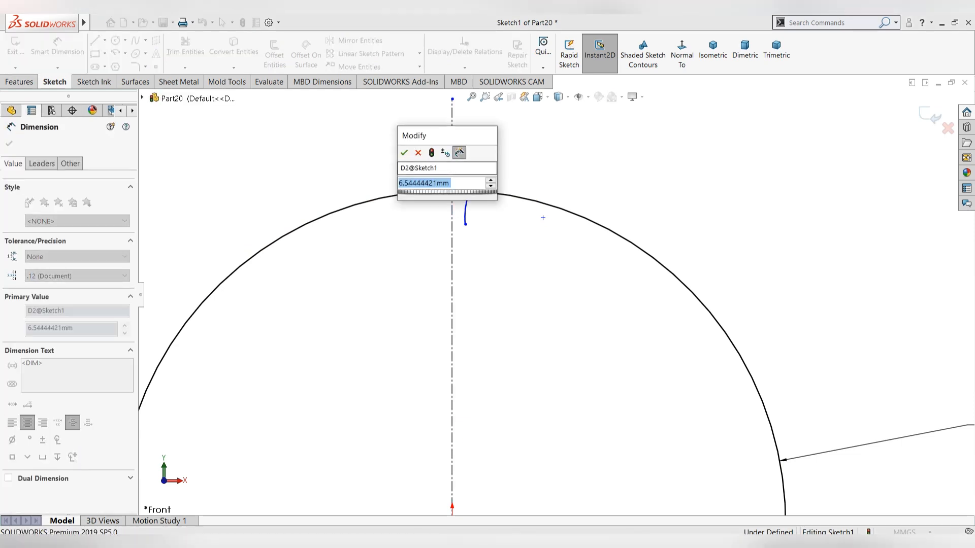
pyautogui.write('8.9')
pyautogui.press('Return')
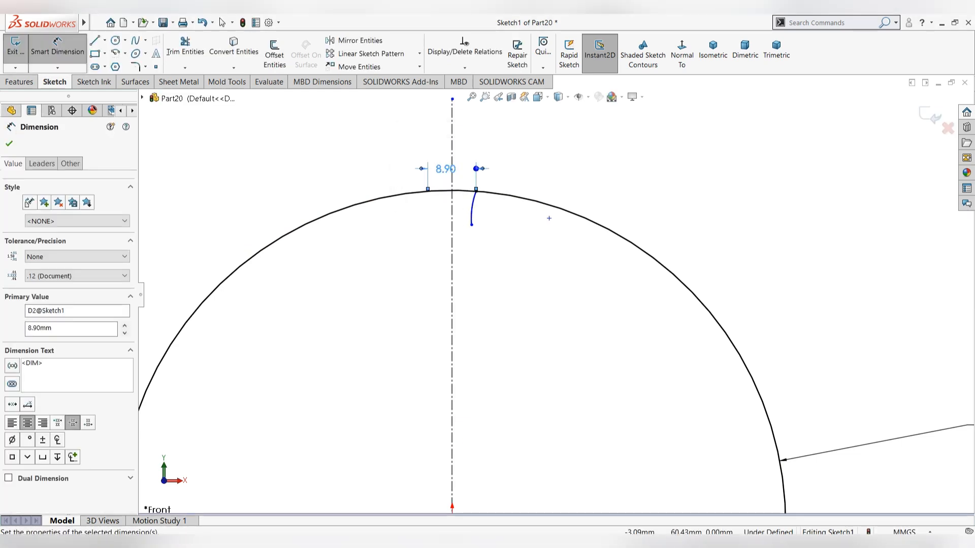
# - Dimension the arc's lower endpoint from the vertical centerline as a single distance of 2.25 mm
pyautogui.click(471, 225)
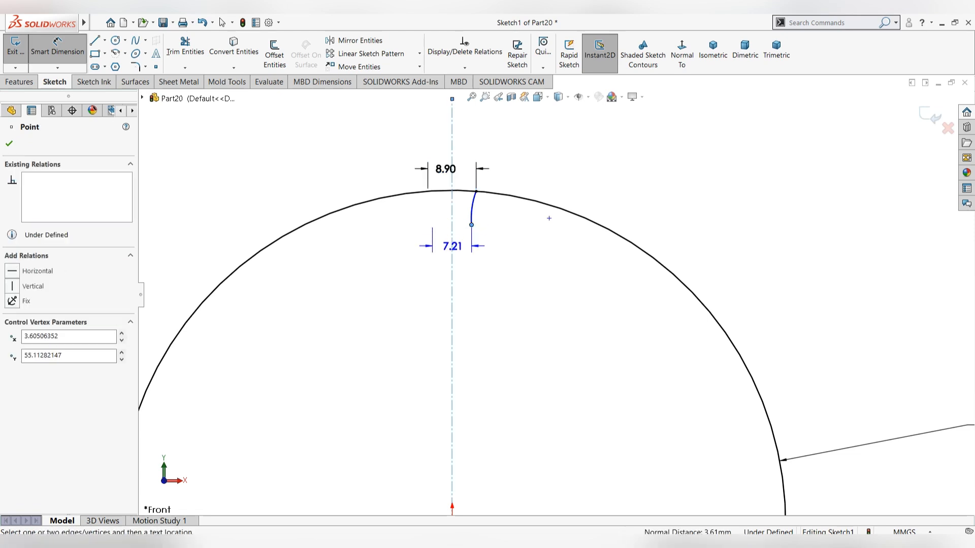
pyautogui.click(452, 312)
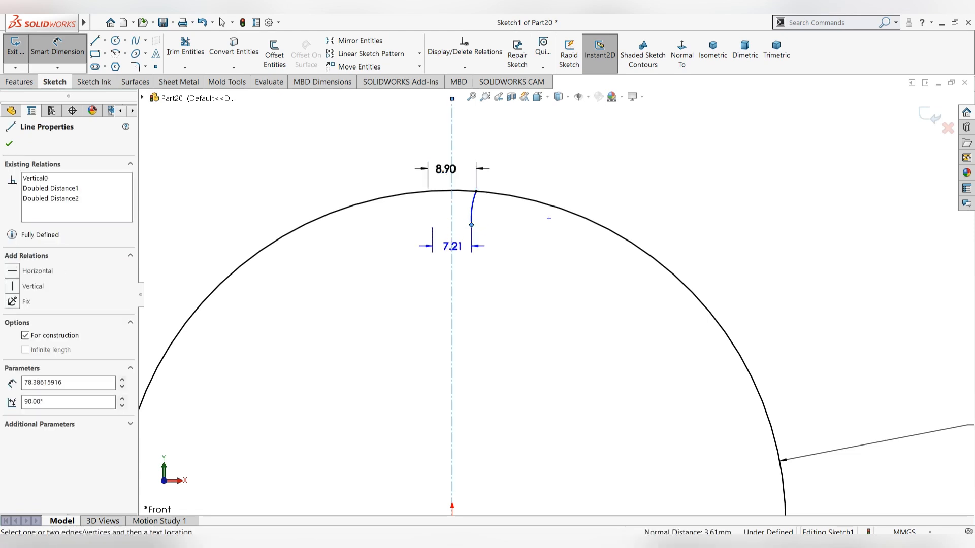
pyautogui.press('c')
pyautogui.click(449, 246)
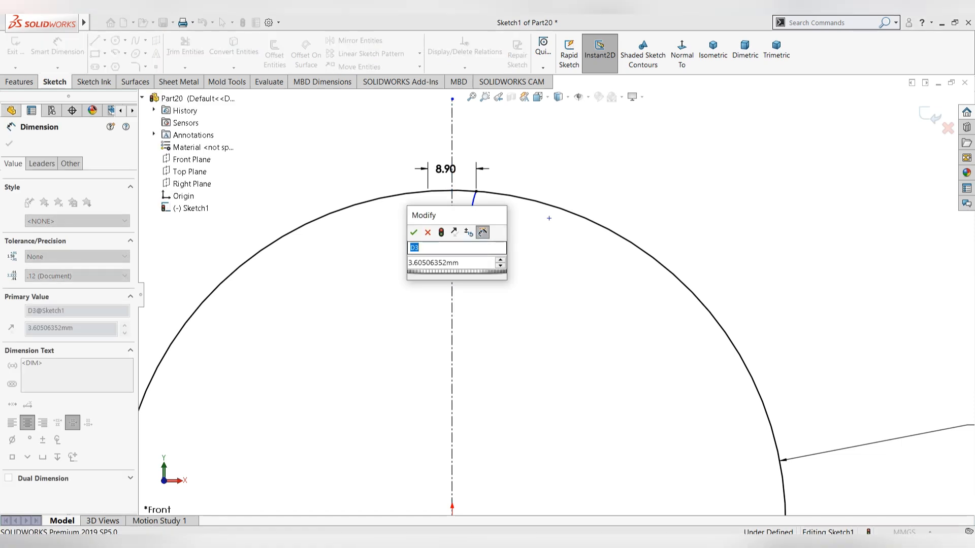
pyautogui.press('Tab')
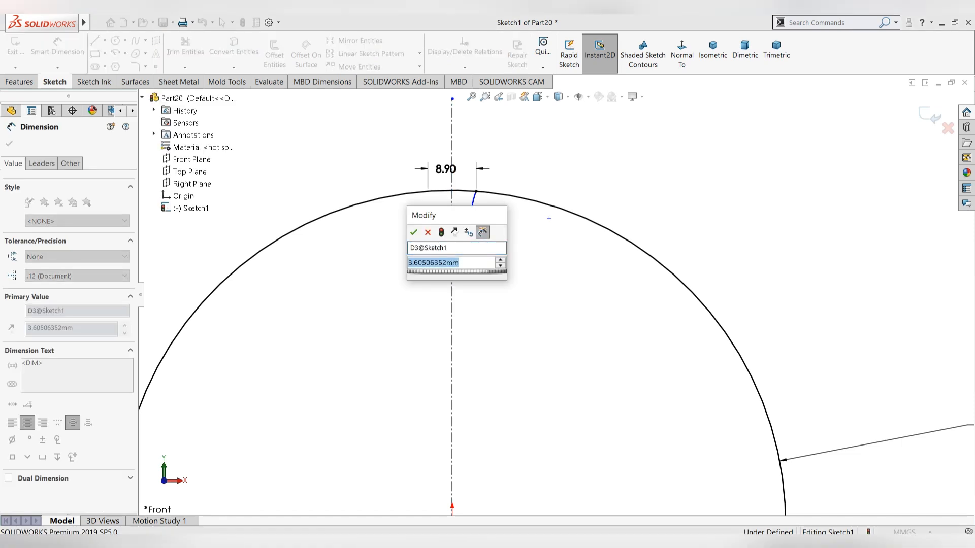
pyautogui.write('2.25')
pyautogui.press('Return')
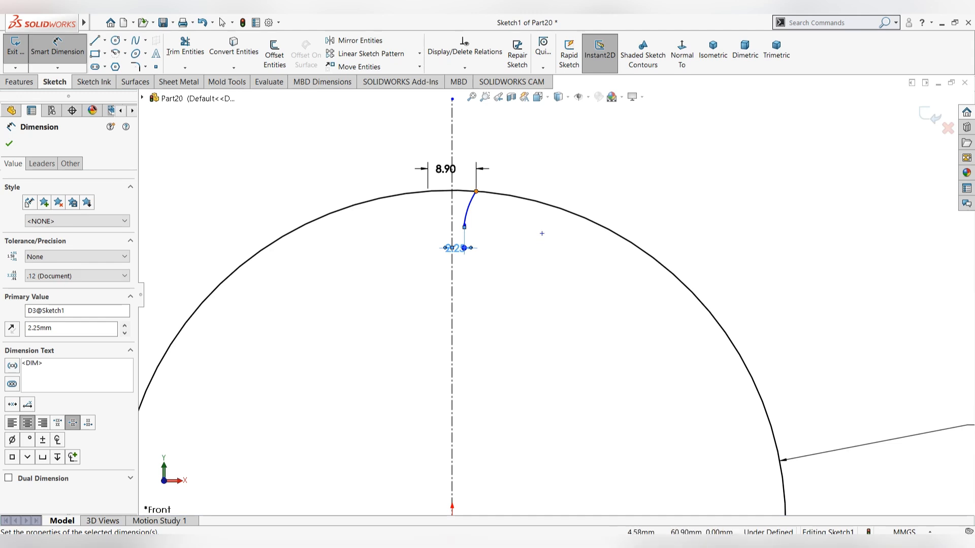
# - Dimension the vertical distance between the arc's two endpoints as 6.35 mm
pyautogui.click(464, 226)
pyautogui.click(452, 225)
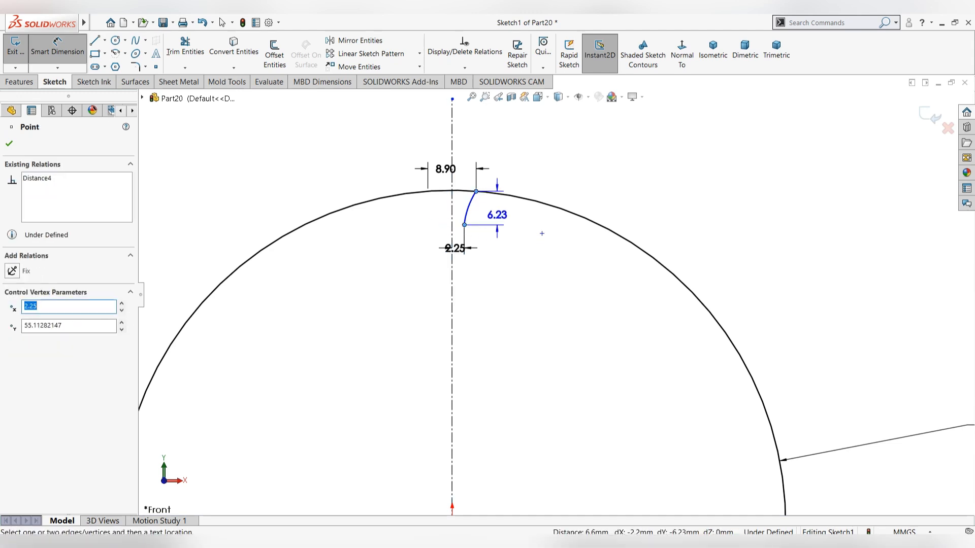
pyautogui.click(542, 234)
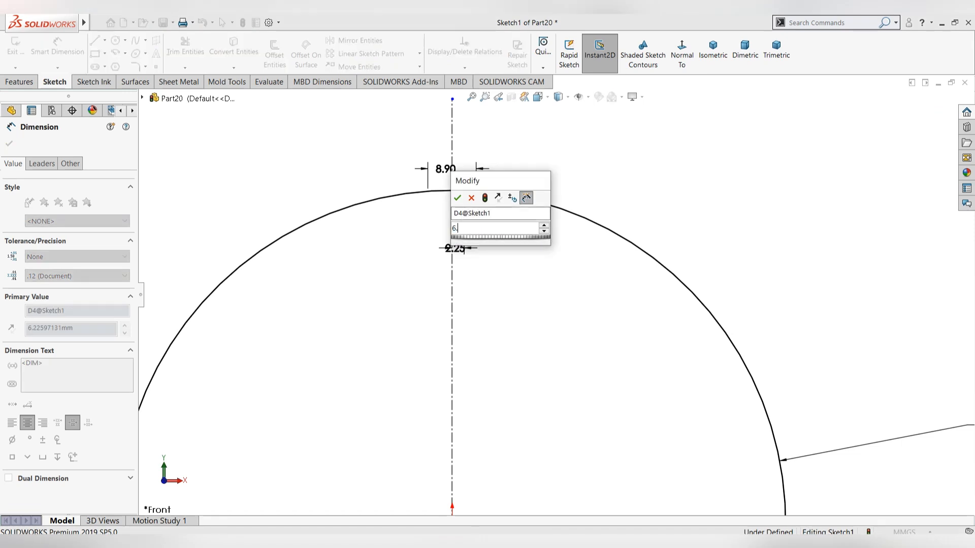
pyautogui.write('6.35')
pyautogui.press('Return')
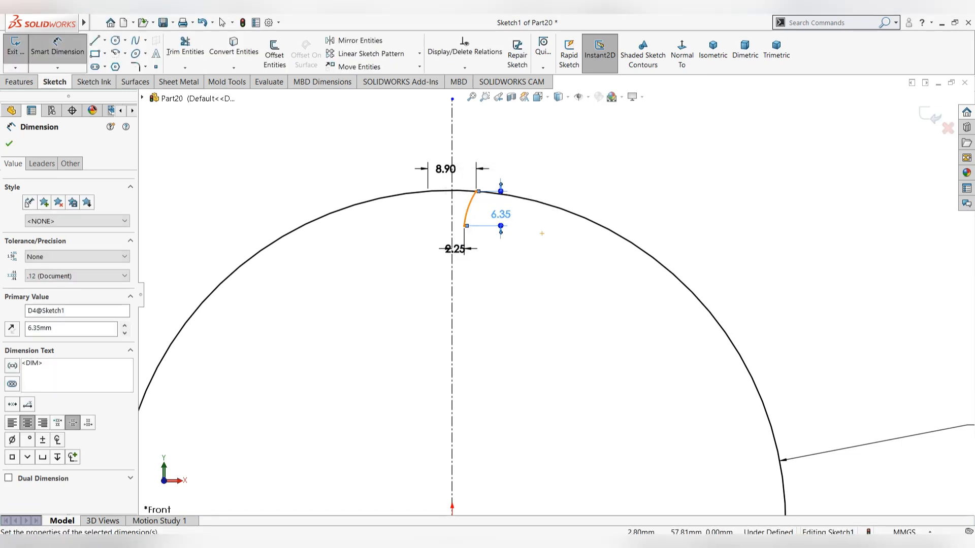
# - Dimension the small arc's radius as 32 mm
pyautogui.click(468, 210)
pyautogui.press('d')
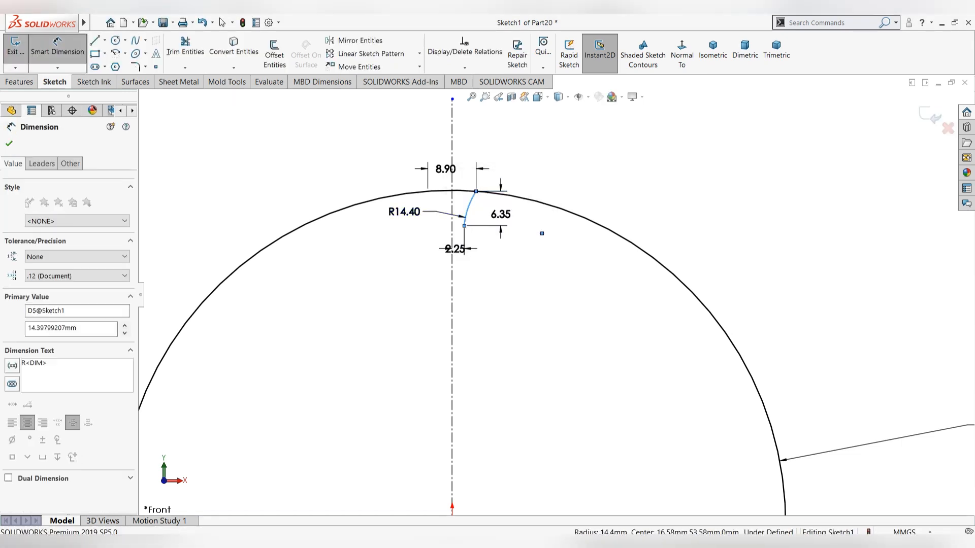
pyautogui.click(401, 211)
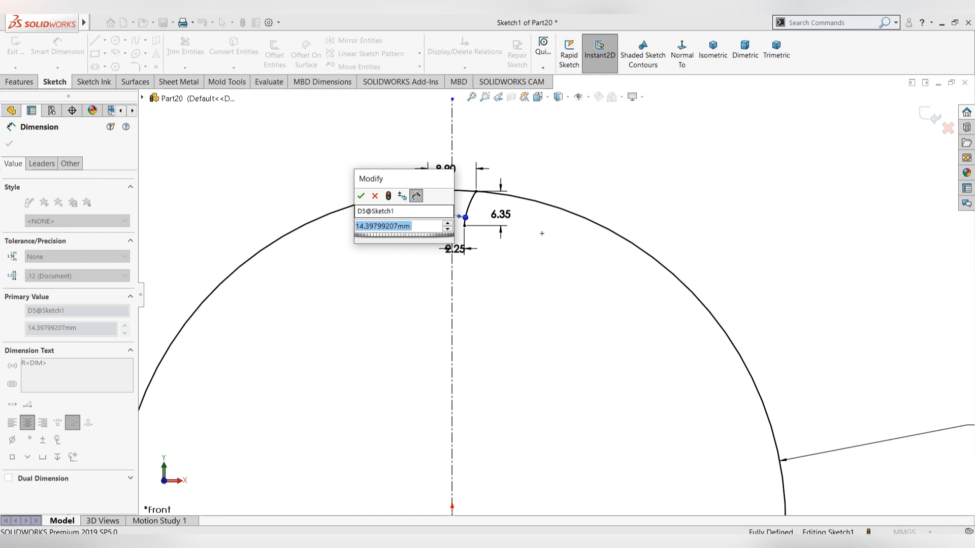
pyautogui.write('32')
pyautogui.press('Return')
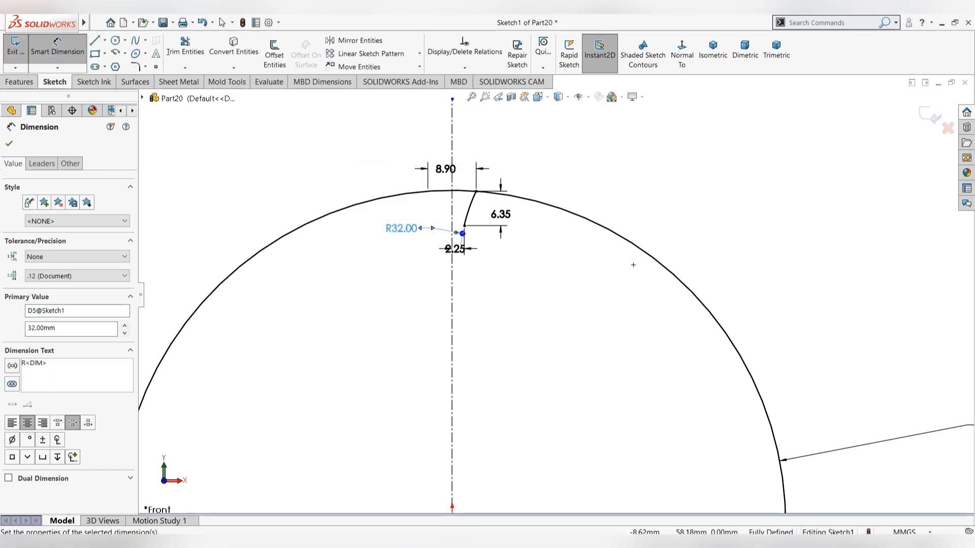
pyautogui.press('Escape')
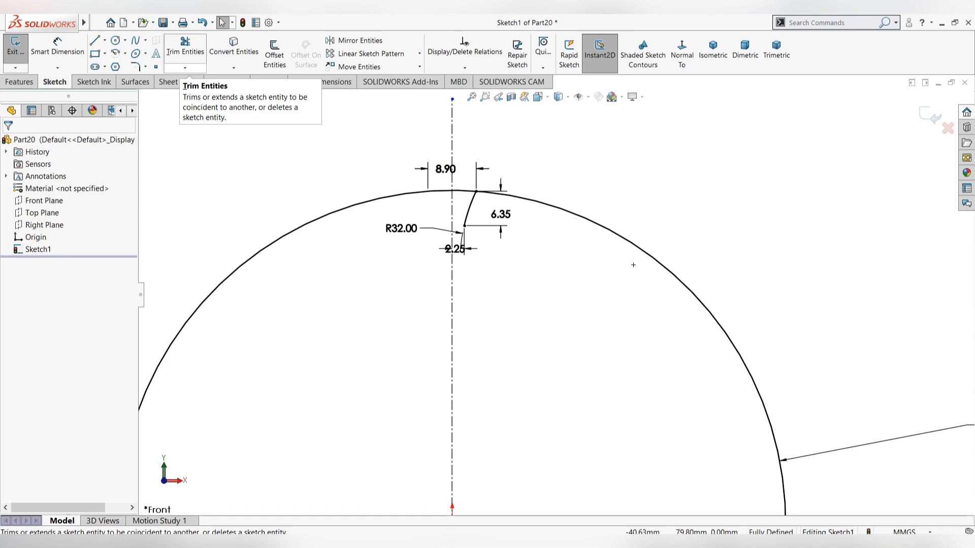
# - Mirror the 32 mm radius arc about the vertical centerline, keeping the original
pyautogui.click(185, 67)
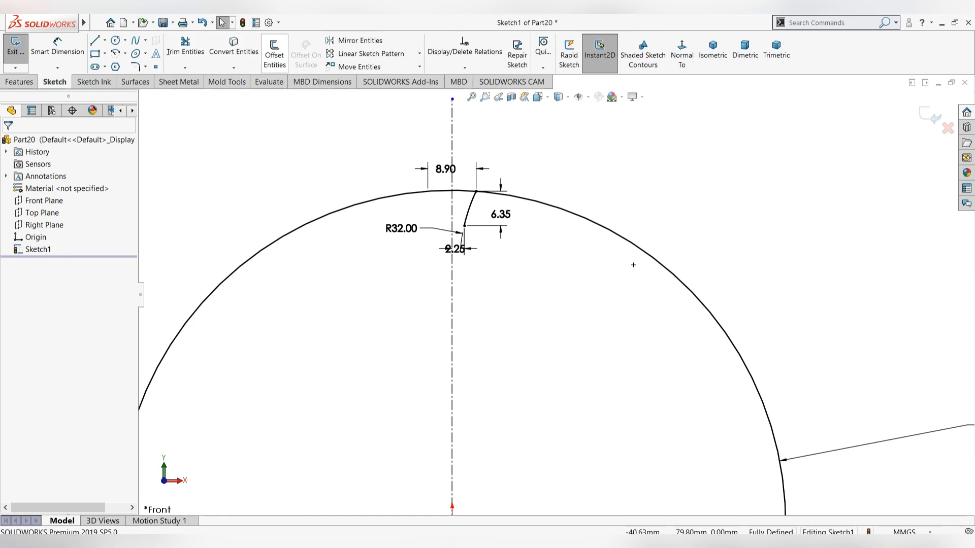
pyautogui.click(354, 40)
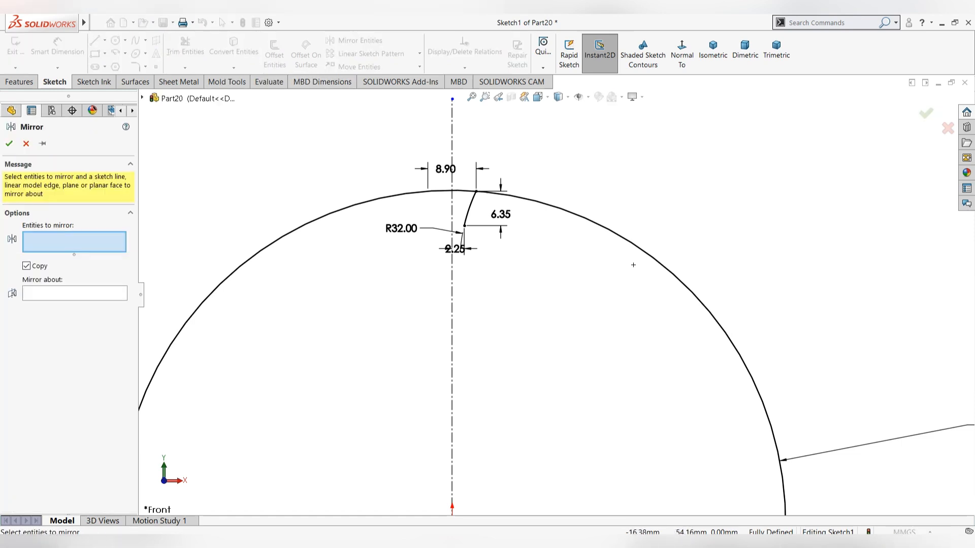
pyautogui.click(470, 209)
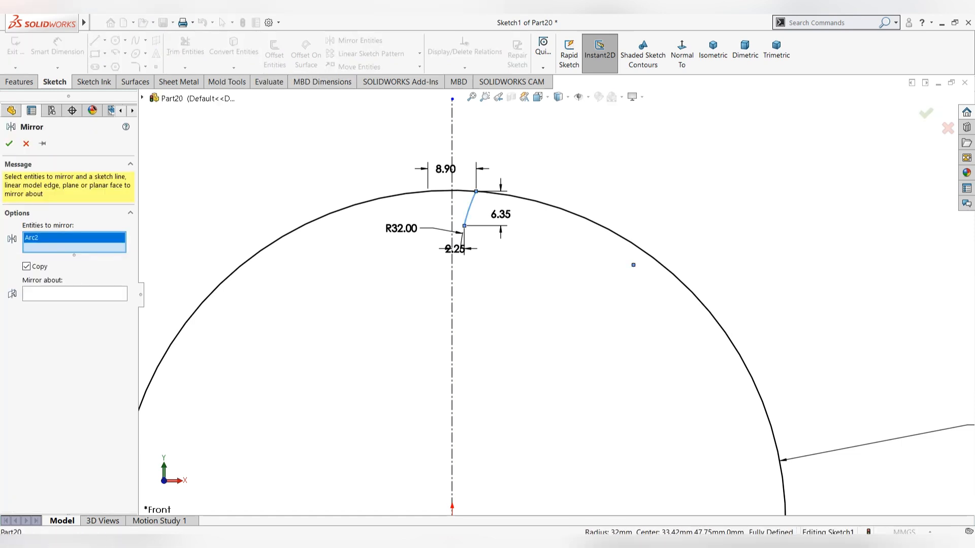
pyautogui.click(74, 294)
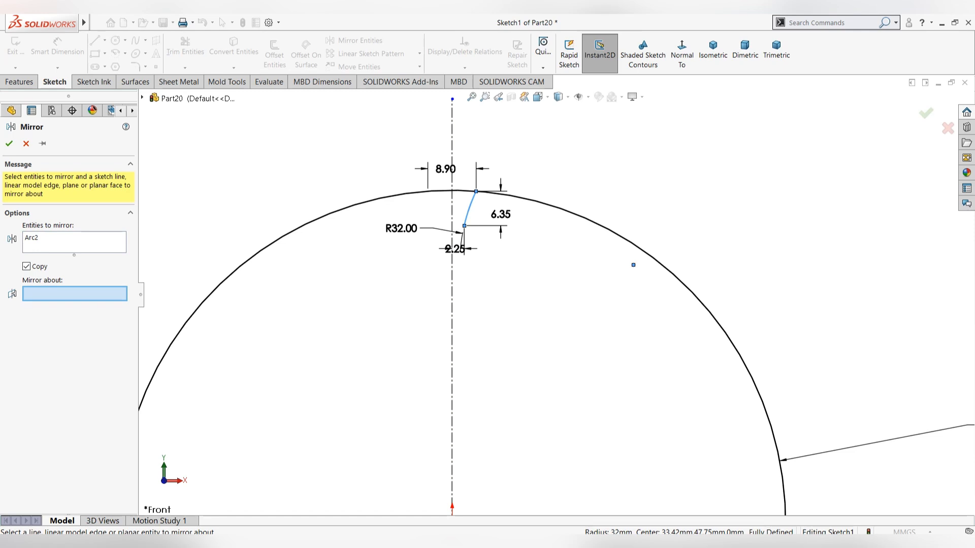
pyautogui.click(452, 294)
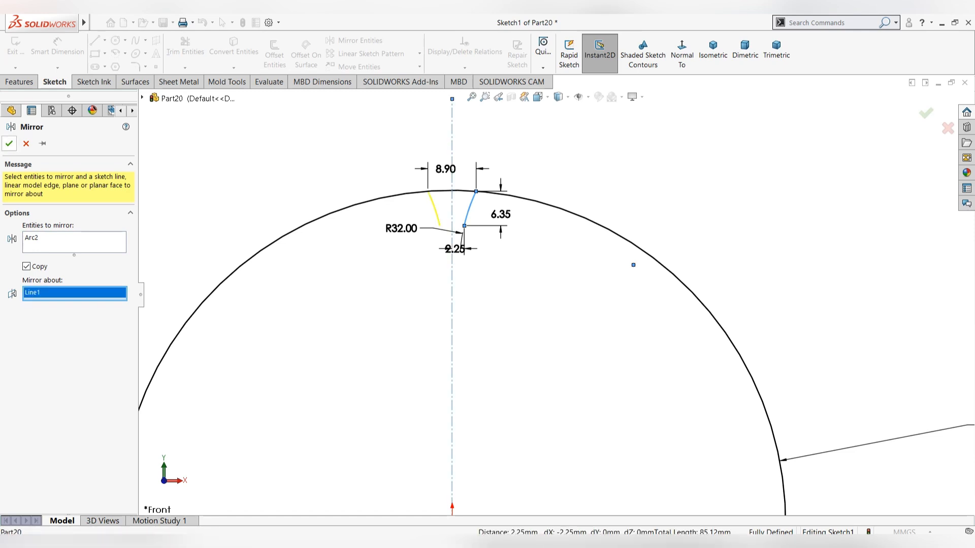
pyautogui.click(9, 144)
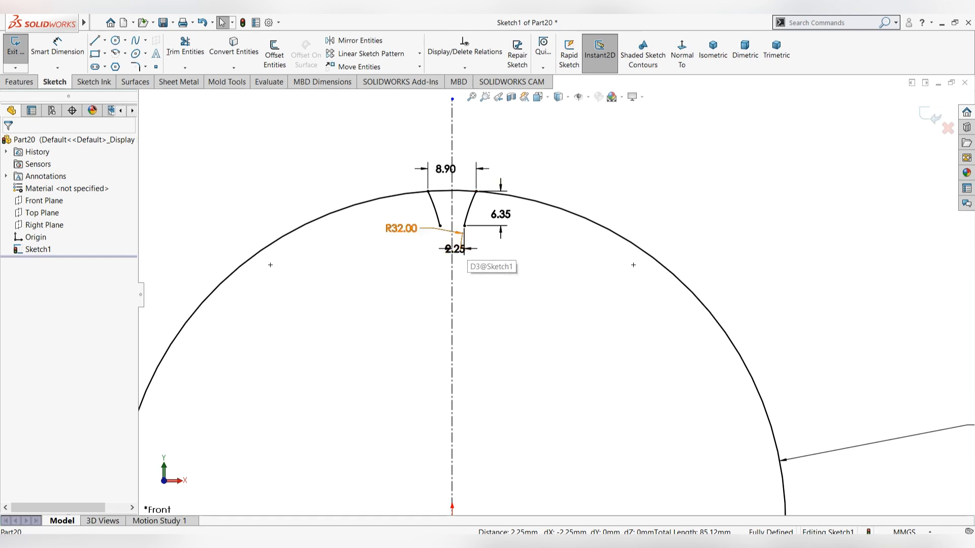
pyautogui.click(57, 47)
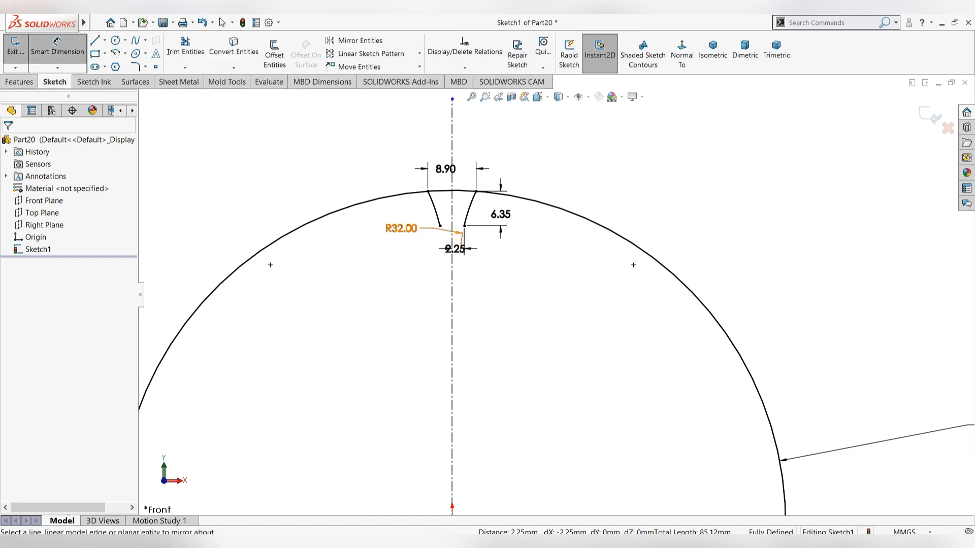
pyautogui.click(440, 226)
pyautogui.click(464, 226)
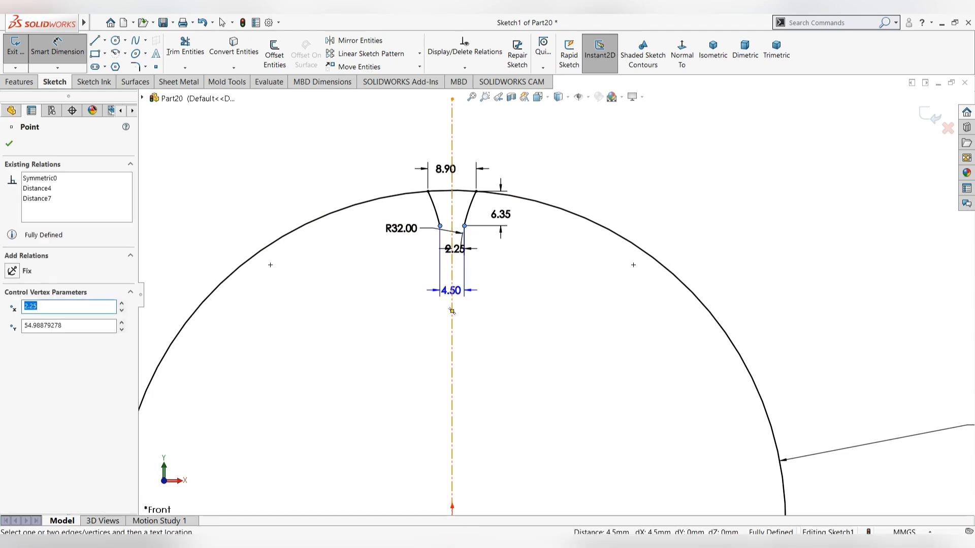
pyautogui.press('Escape')
pyautogui.press('Escape')
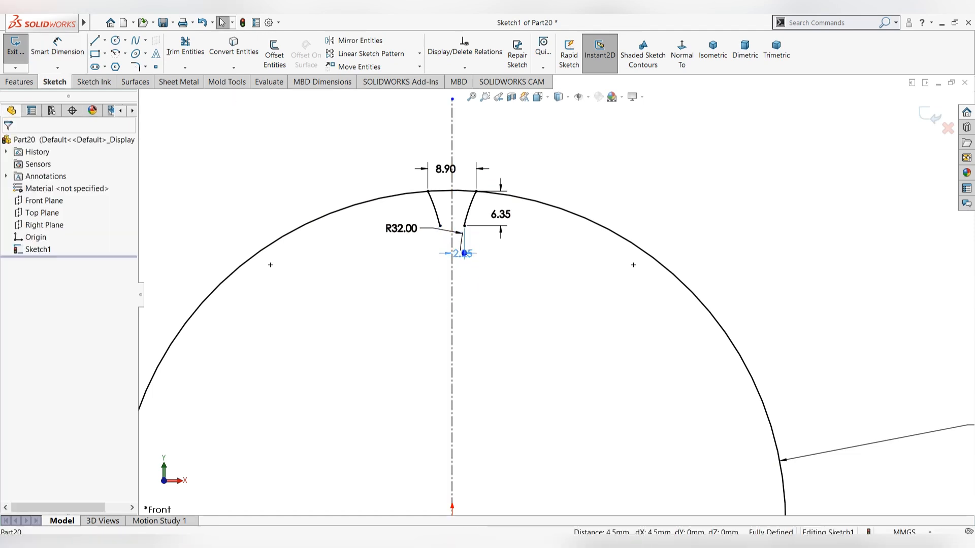
# - Set the distance from the arc's lower endpoint to the centerline to 2.25/2 mm
pyautogui.click(464, 267)
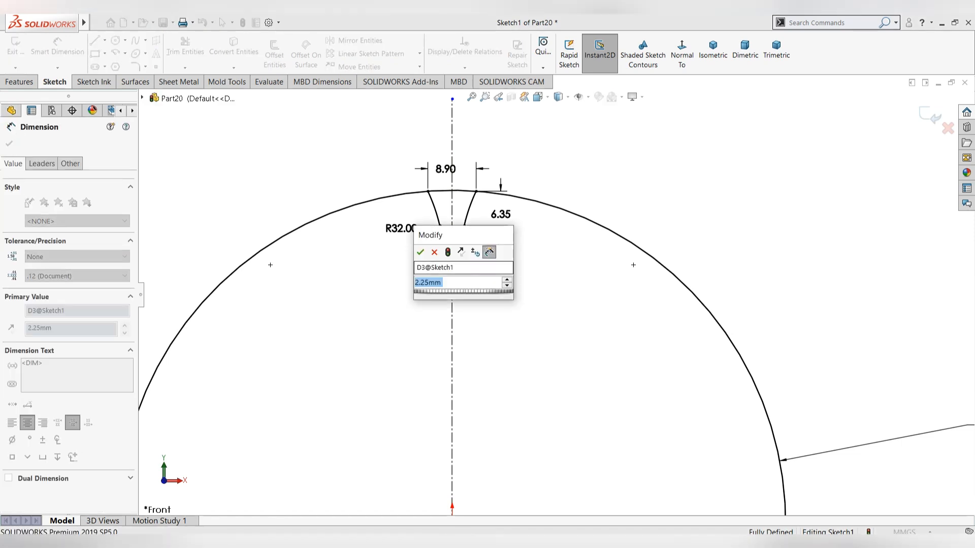
pyautogui.write('2.25/2')
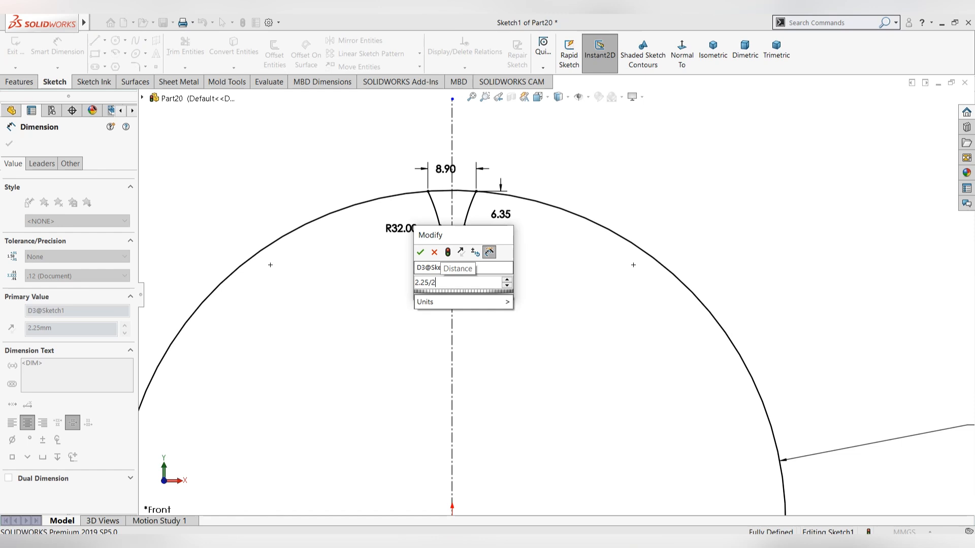
pyautogui.press('Return')
pyautogui.press('Escape')
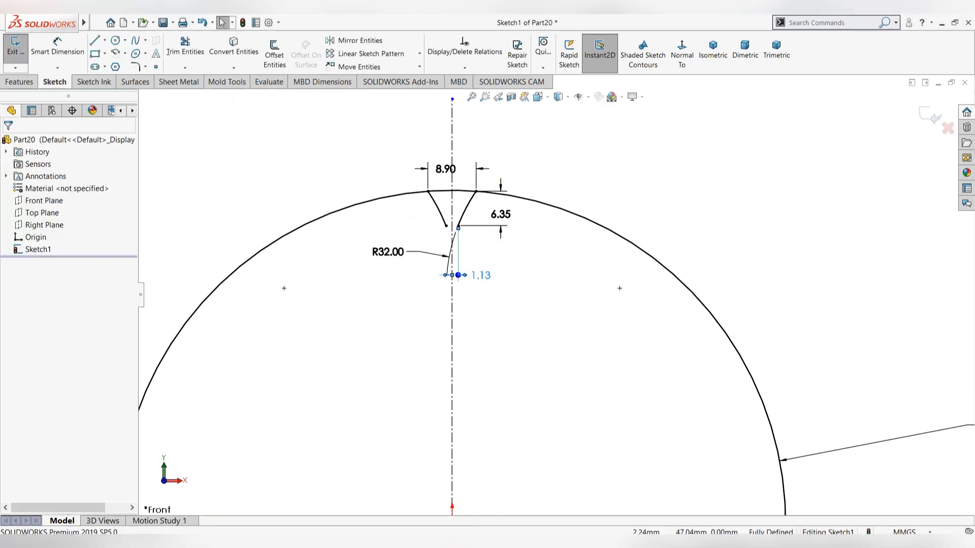
# - Reposition the radius, 8.90 and 6.35 dimensions around the notch so they are clear of the arcs
pyautogui.moveTo(448, 256); pyautogui.dragTo(464, 212)
pyautogui.press('Escape')
pyautogui.moveTo(475, 169); pyautogui.dragTo(476, 120)
pyautogui.moveTo(501, 214); pyautogui.dragTo(512, 216)
pyautogui.press('Escape')
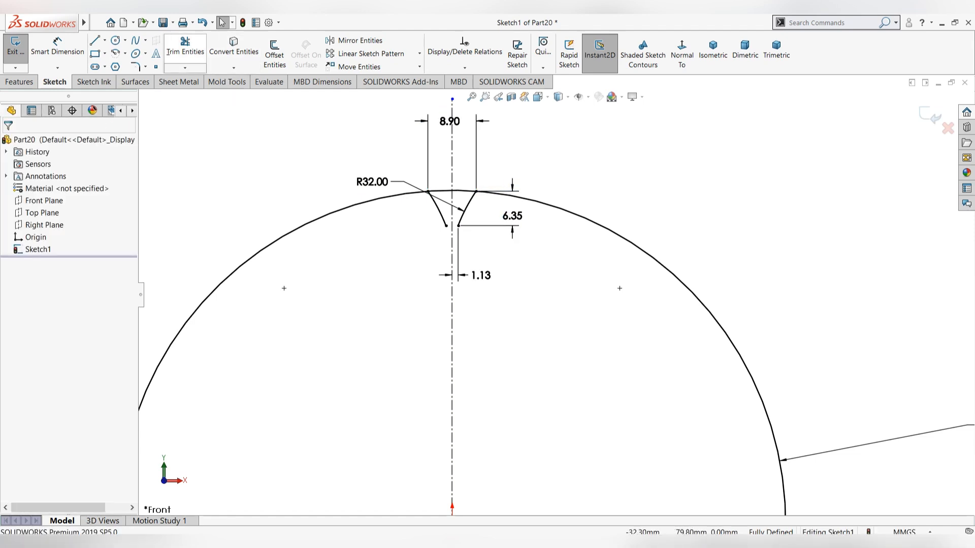
# - Sketch a centerline about 73 mm long from the origin past the circle, inclined about 71.5° to the right of the vertical centerline
pyautogui.click(105, 40)
pyautogui.click(122, 66)
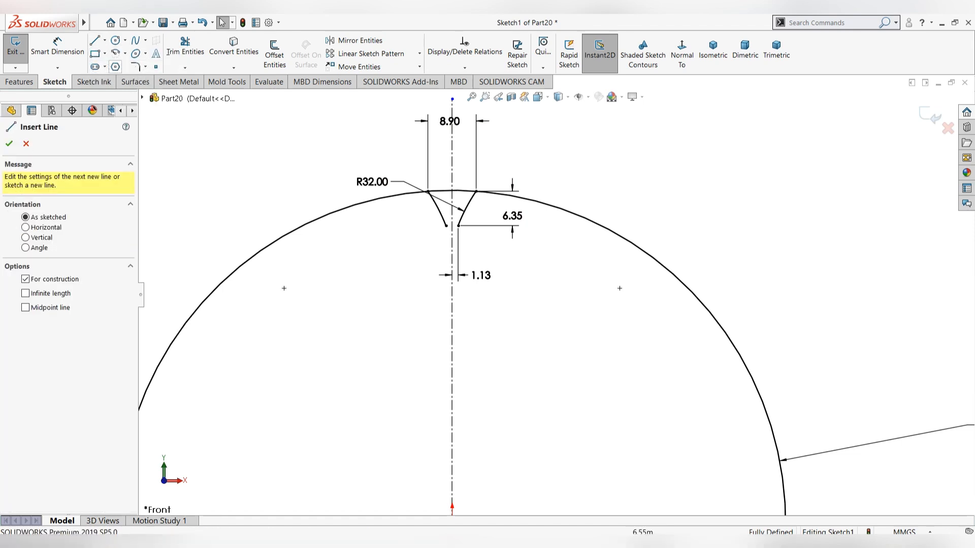
pyautogui.scroll(-2, 406, 288)
pyautogui.scroll(3, 508, 294)
pyautogui.scroll(3, 457, 284)
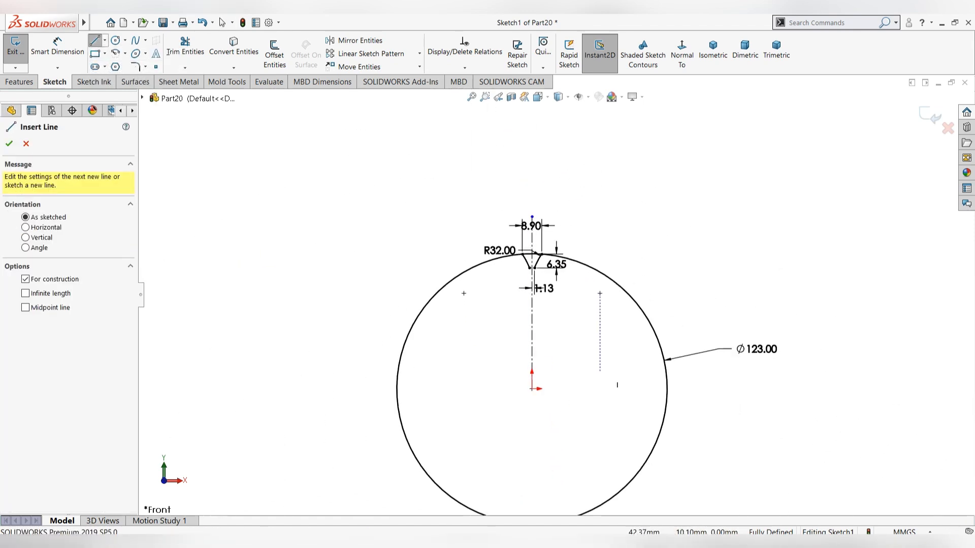
pyautogui.scroll(-3, 682, 378)
pyautogui.click(421, 398)
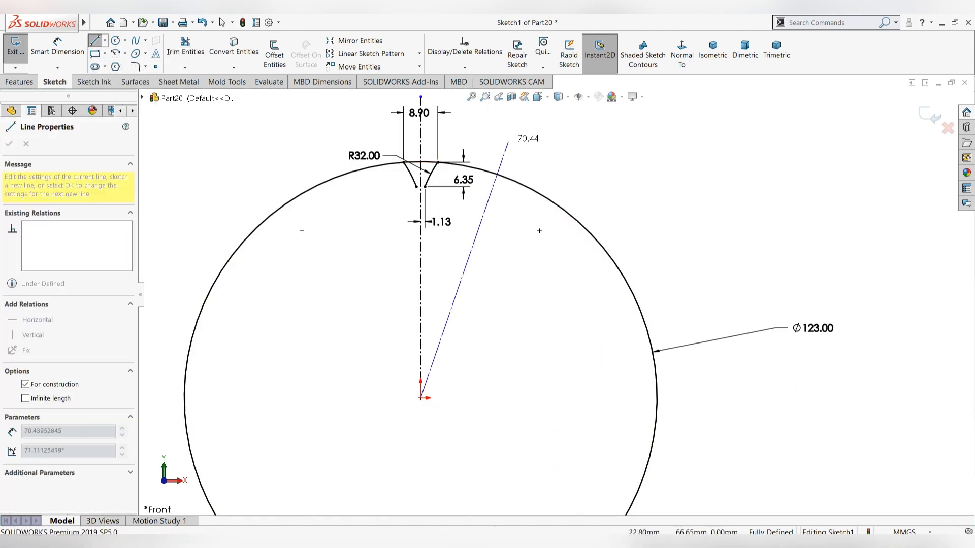
pyautogui.click(510, 133)
pyautogui.press('Escape')
# - Set the angle between the vertical centerline and the inclined centerline to 4.5°
pyautogui.click(57, 49)
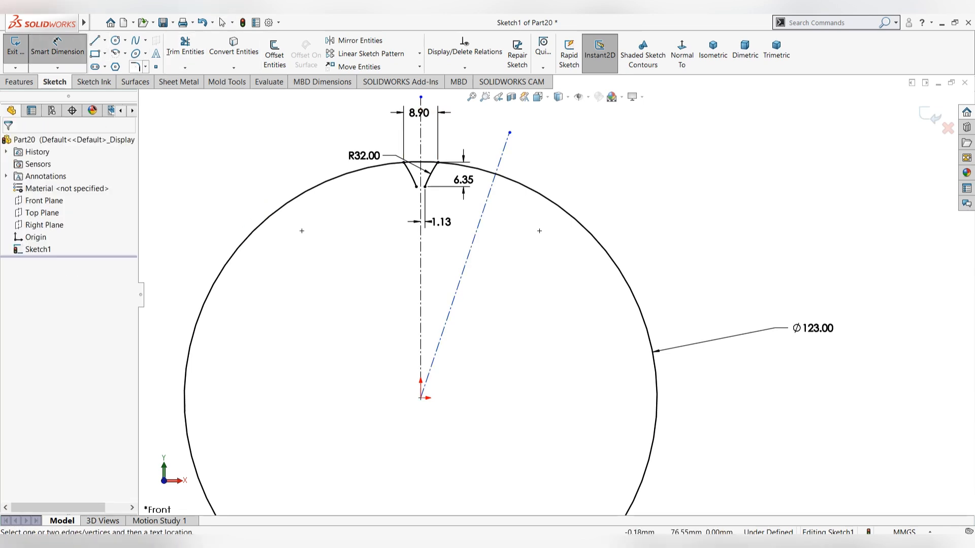
pyautogui.click(452, 305)
pyautogui.click(452, 305)
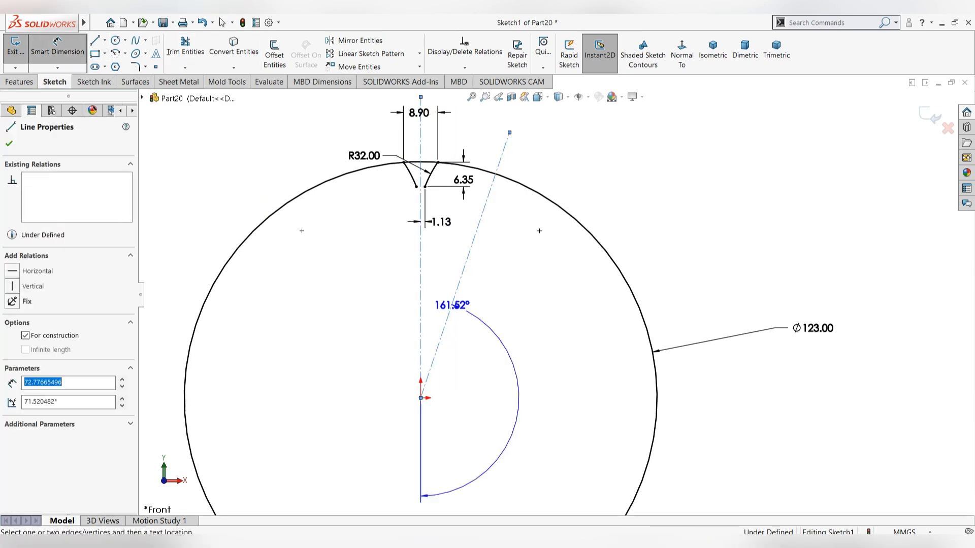
pyautogui.click(435, 300)
pyautogui.write('4.5')
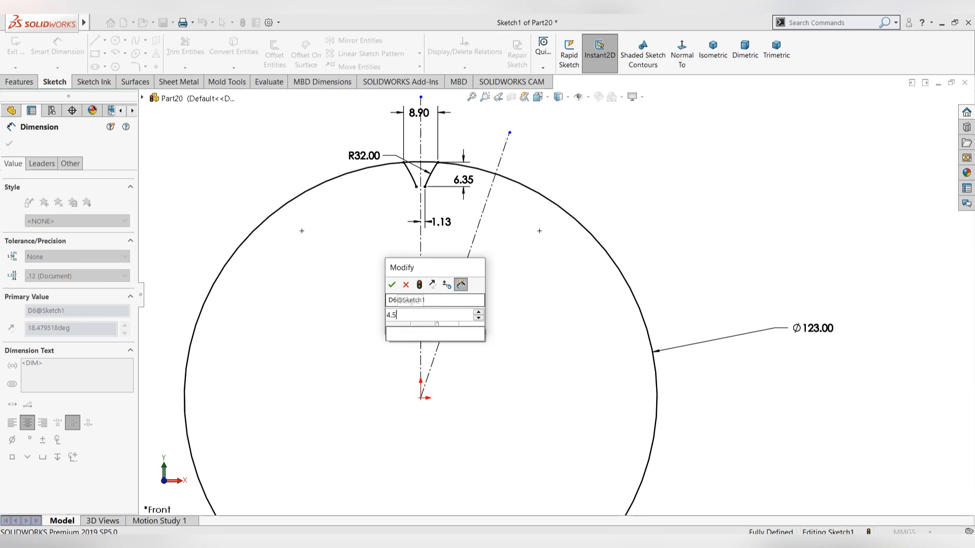
pyautogui.press('Return')
pyautogui.press('Escape')
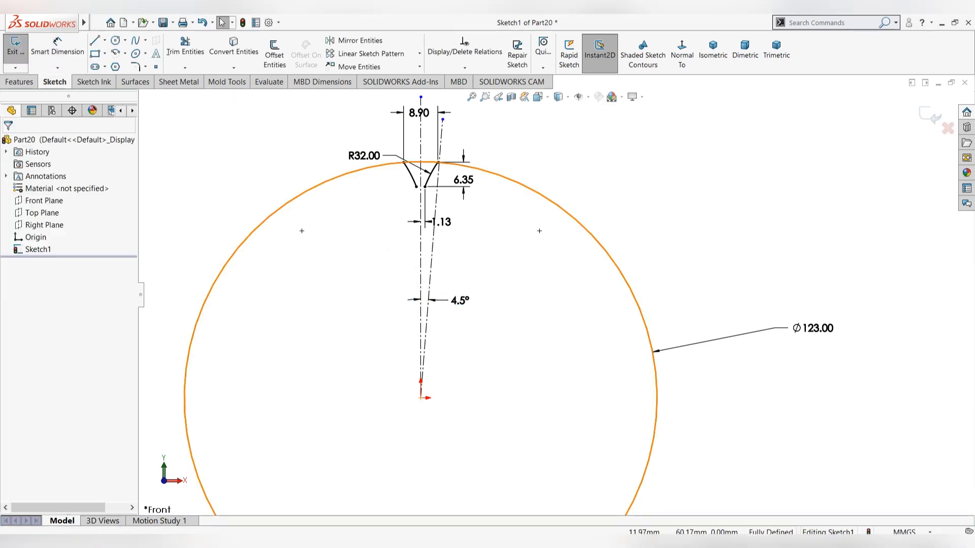
# - Mirror the notch's right 32 mm radius arc about the 4.5° inclined centerline, keeping the original
pyautogui.scroll(-3, 431, 136)
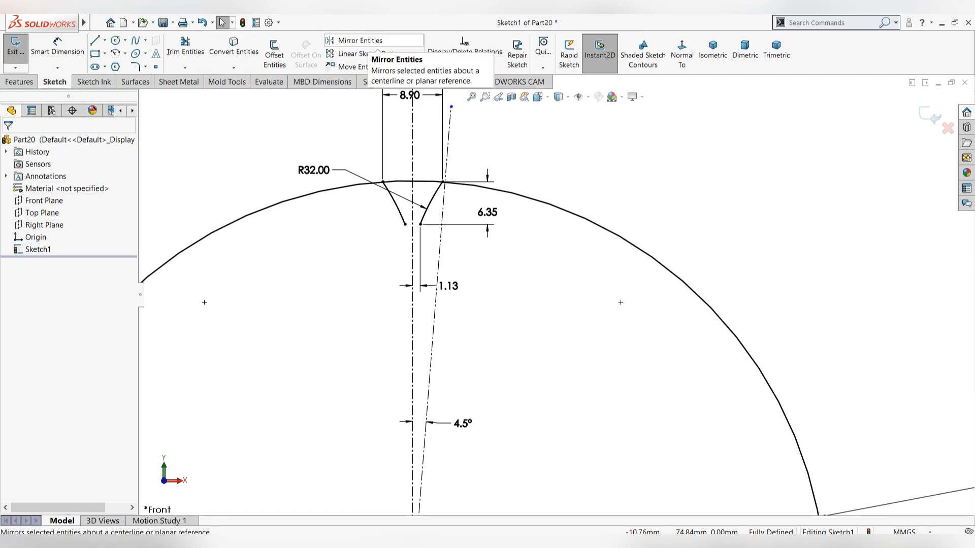
pyautogui.click(358, 40)
pyautogui.click(431, 203)
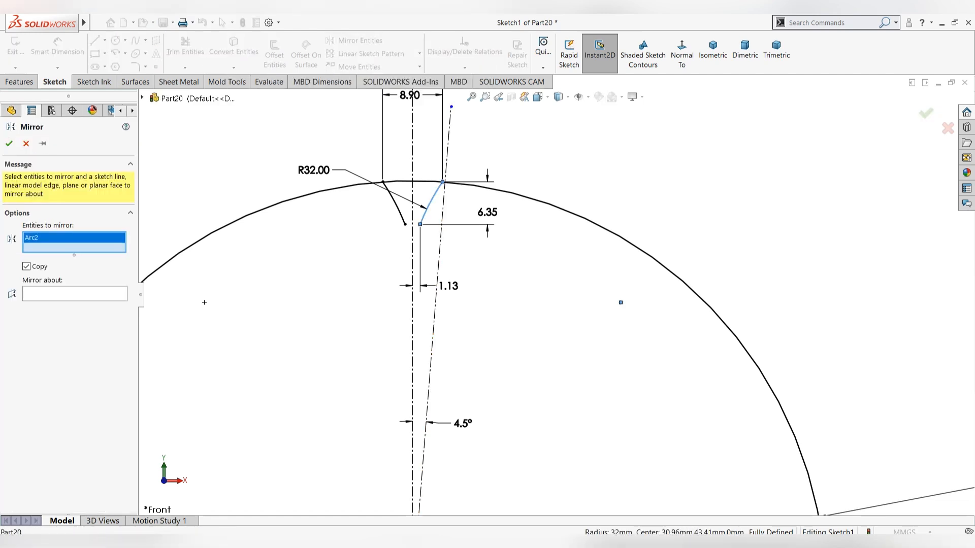
pyautogui.click(74, 294)
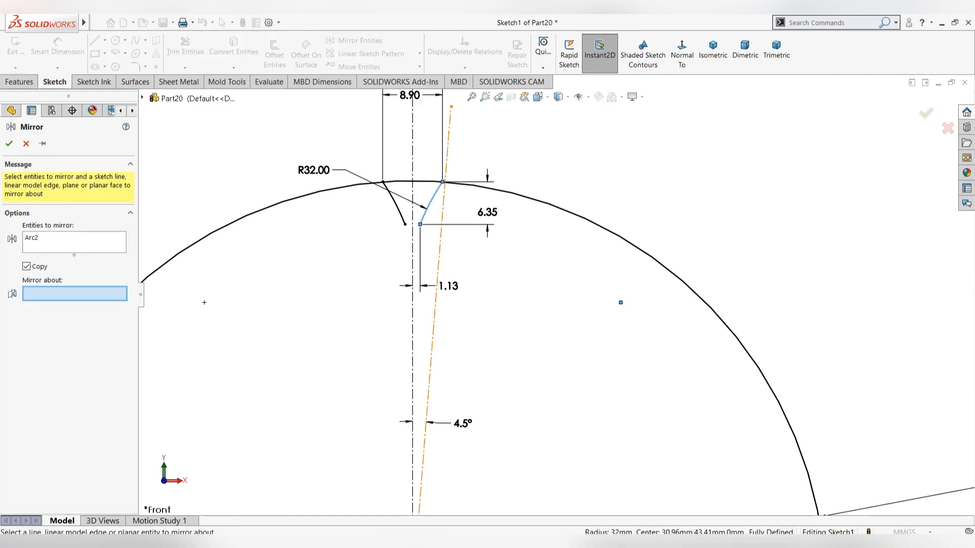
pyautogui.click(434, 320)
pyautogui.click(9, 143)
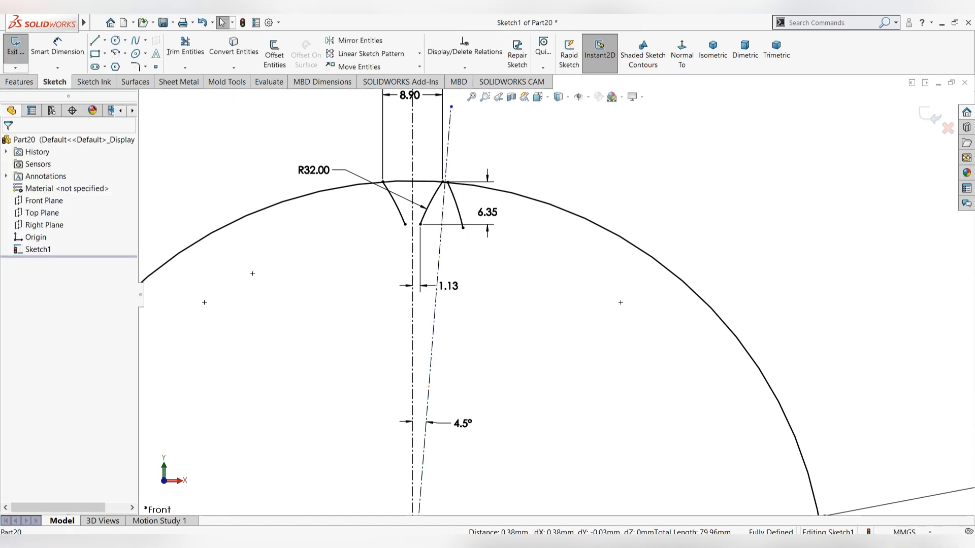
# - Trim away the root arc beneath the tooth and the notch's left flank arc, leaving a single tooth profile
pyautogui.scroll(6, 556, 295)
pyautogui.scroll(-4, 712, 450)
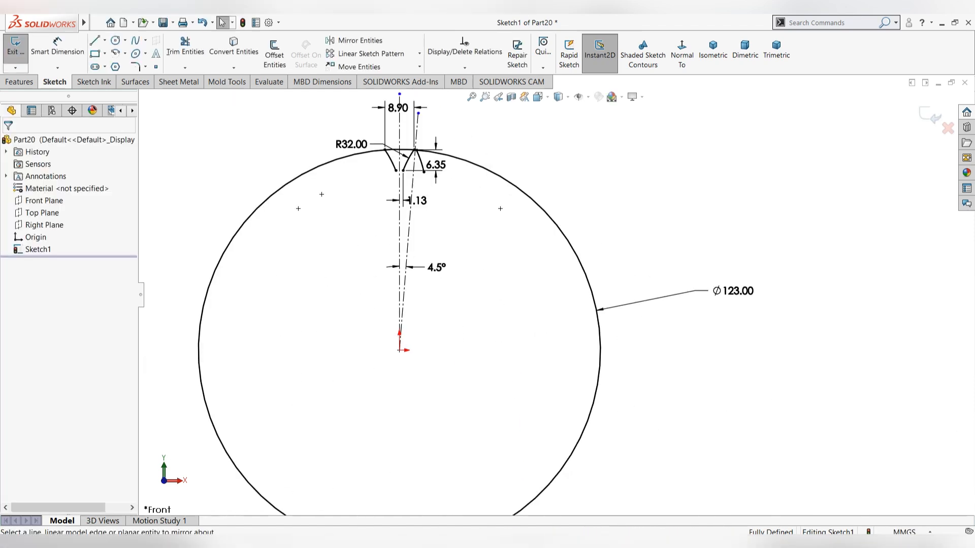
pyautogui.scroll(-5, 409, 150)
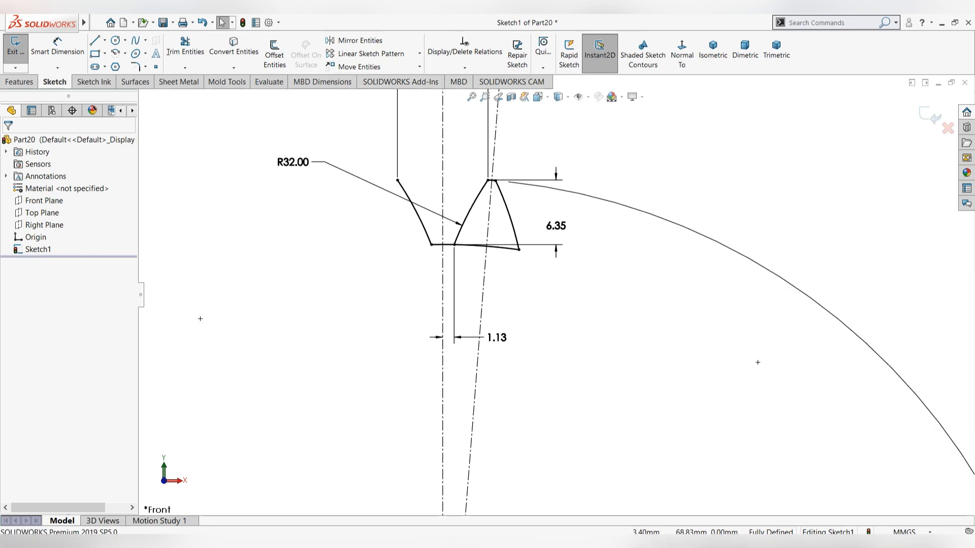
pyautogui.click(184, 48)
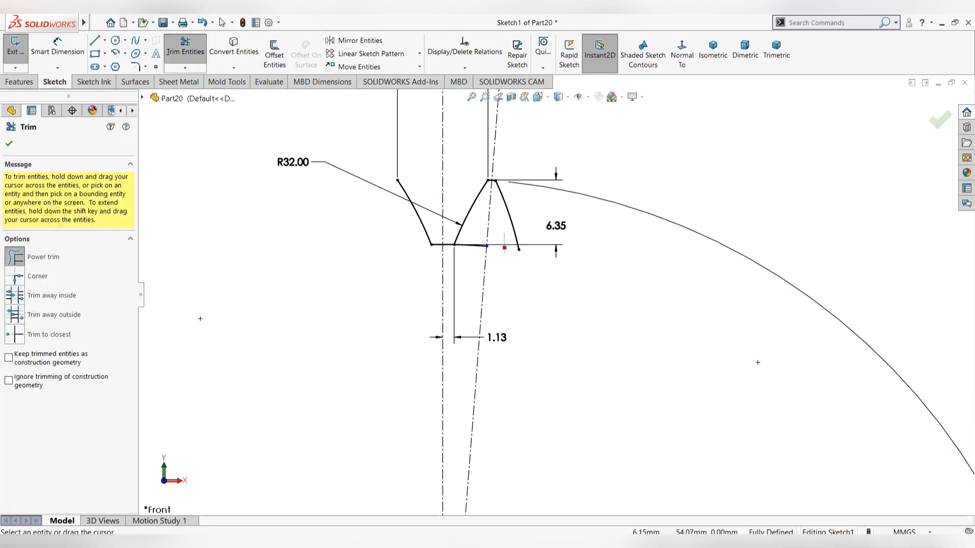
pyautogui.moveTo(425, 219); pyautogui.dragTo(406, 232)
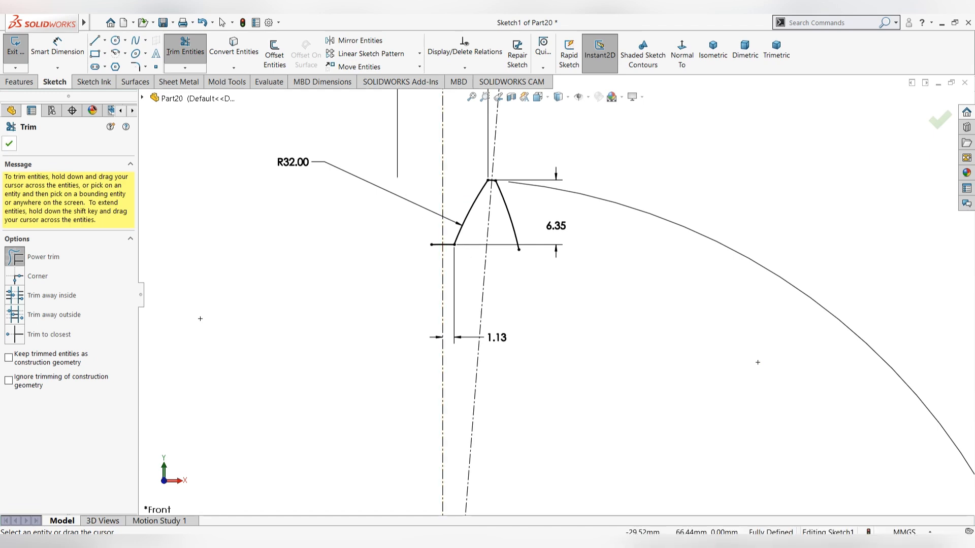
pyautogui.click(9, 144)
# - Reposition the 1.13 and 8.90 dimensions so they are clear of the tooth profile
pyautogui.scroll(10, 643, 414)
pyautogui.scroll(-3, 644, 415)
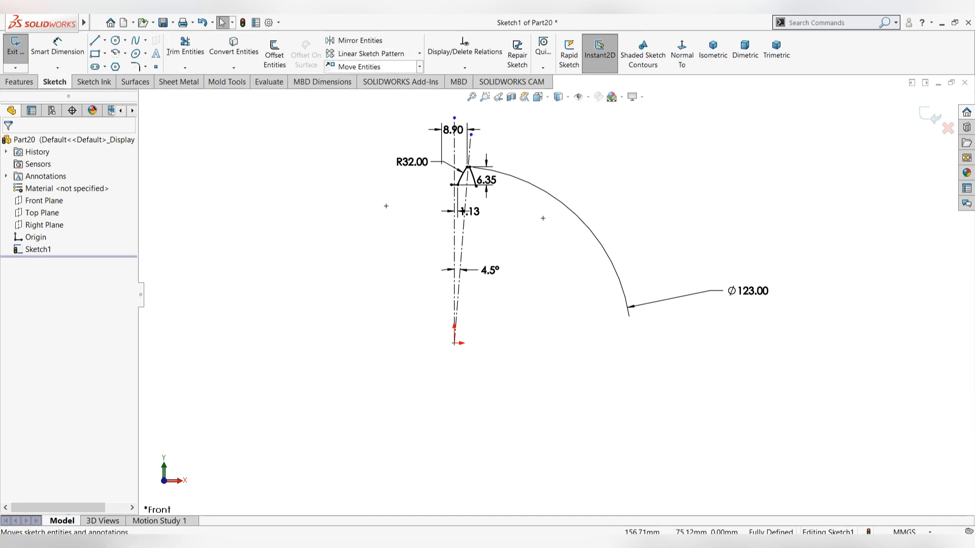
pyautogui.moveTo(471, 211); pyautogui.dragTo(492, 229)
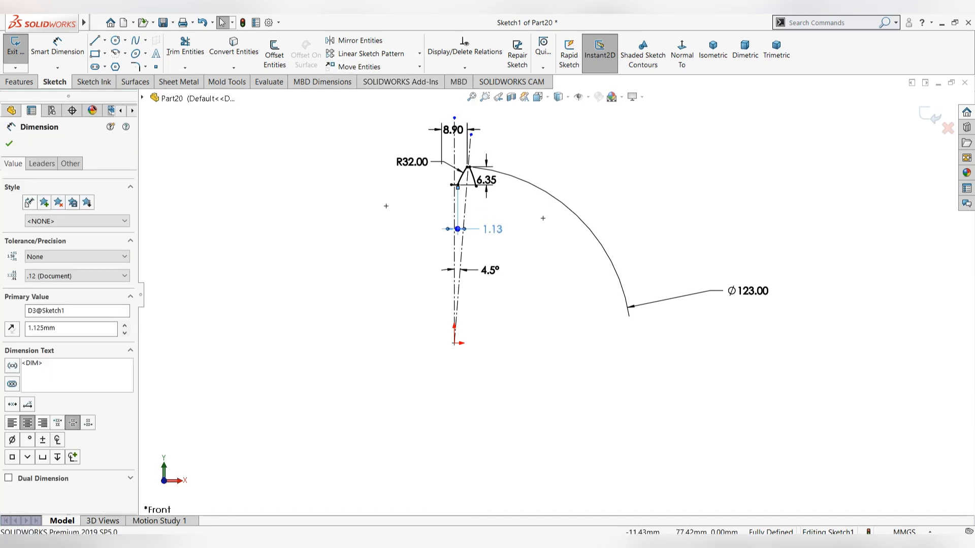
pyautogui.moveTo(443, 128); pyautogui.dragTo(447, 108)
pyautogui.click(315, 118)
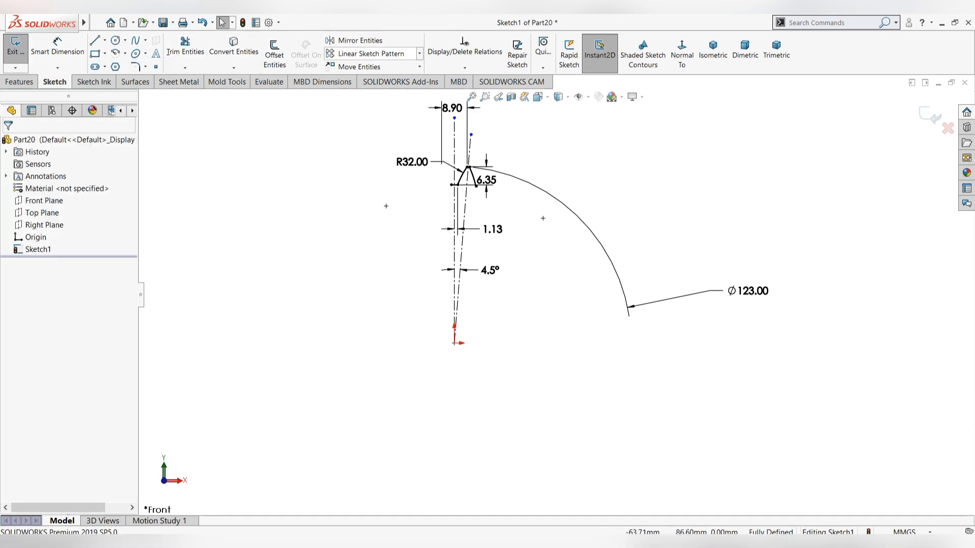
# - Start a circular sketch pattern about the origin with the root arc, both tooth flanks and the tip arc as its entities
pyautogui.click(420, 54)
pyautogui.click(380, 79)
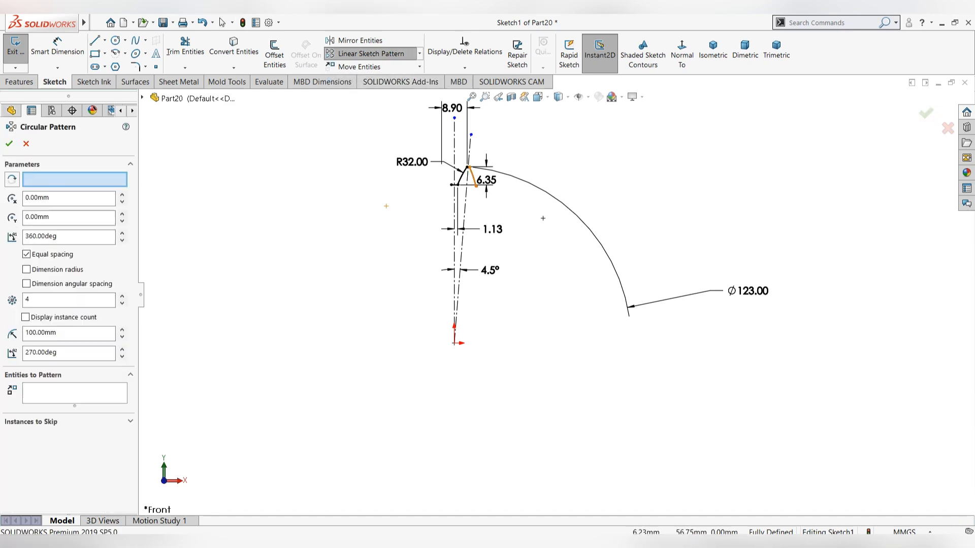
pyautogui.scroll(-5, 450, 175)
pyautogui.click(464, 216)
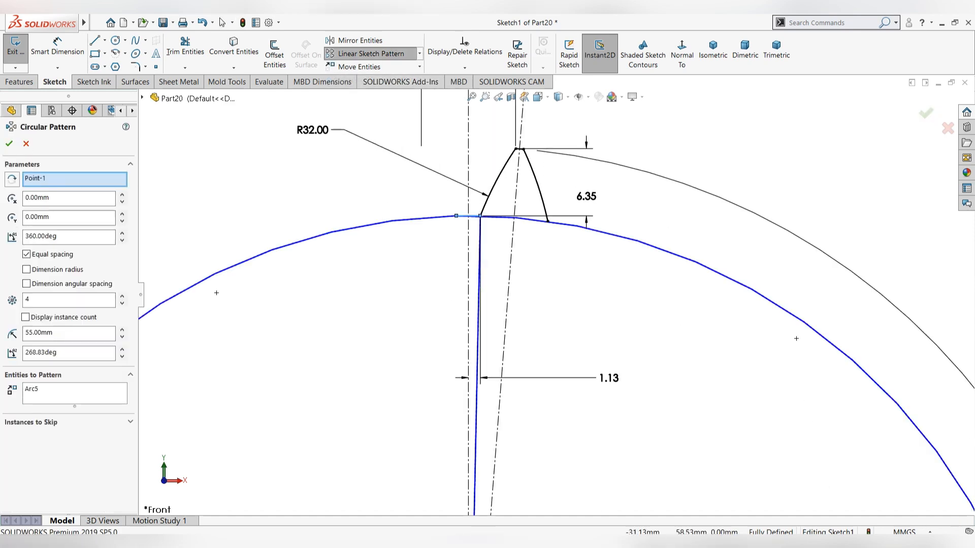
pyautogui.click(497, 180)
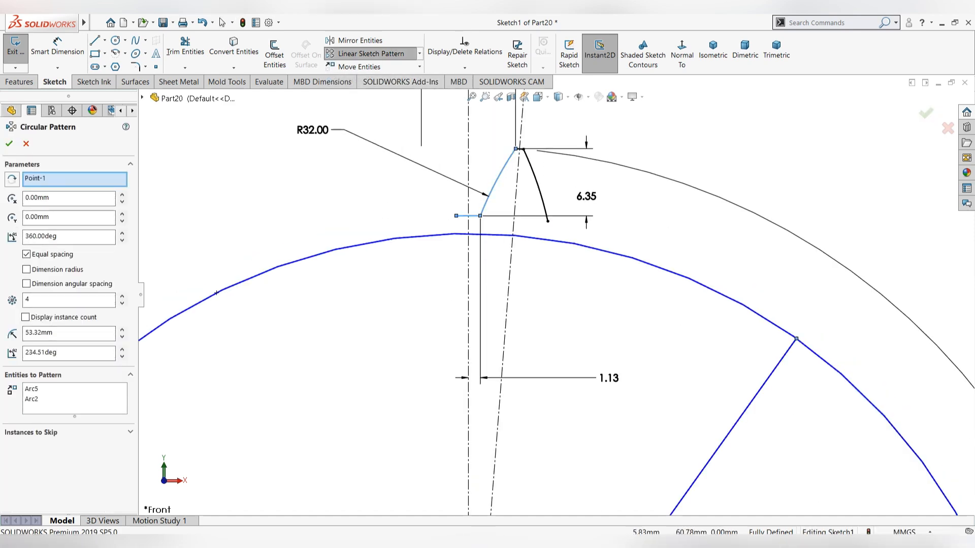
pyautogui.click(520, 150)
pyautogui.click(536, 182)
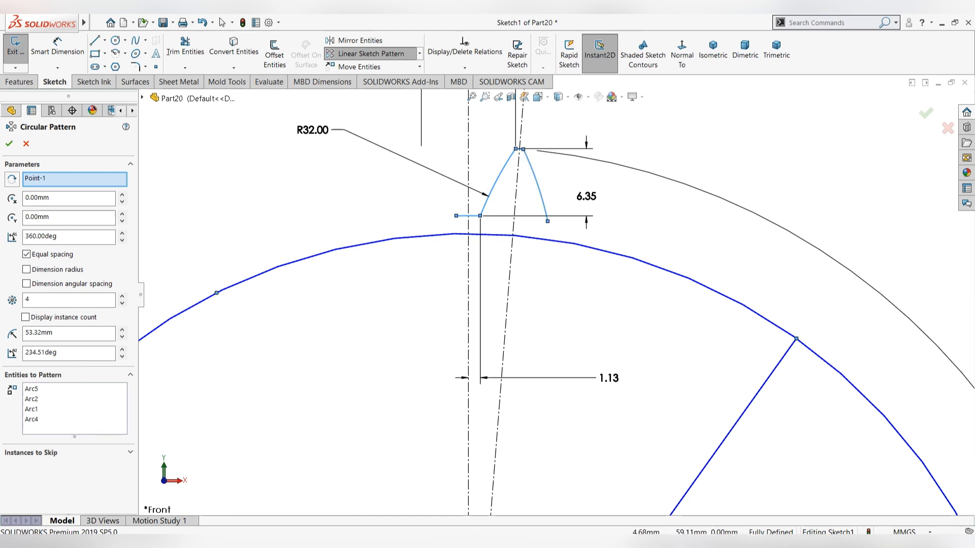
# - Create the circular tooth pattern with 40 equally spaced instances over 360°
pyautogui.scroll(10, 549, 203)
pyautogui.scroll(-3, 622, 451)
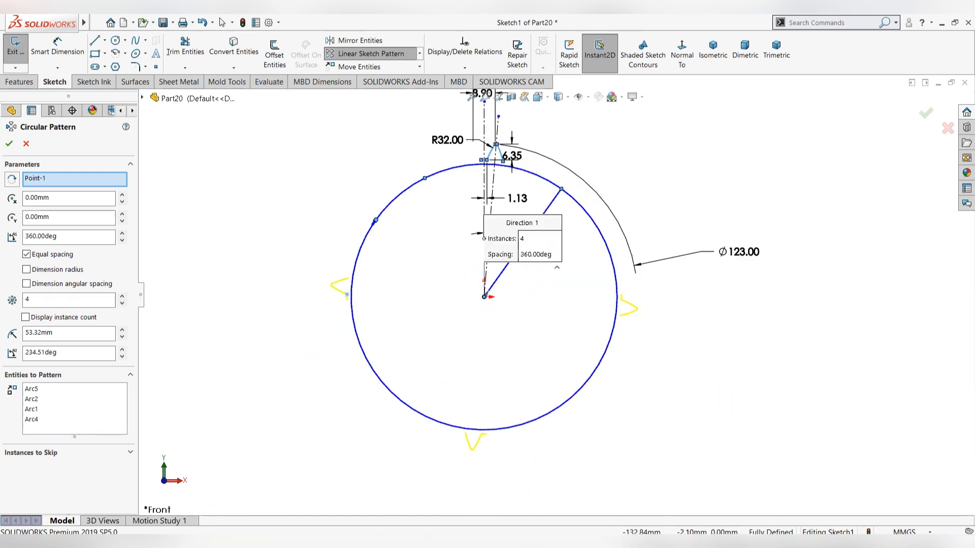
pyautogui.click(61, 300)
pyautogui.write('0')
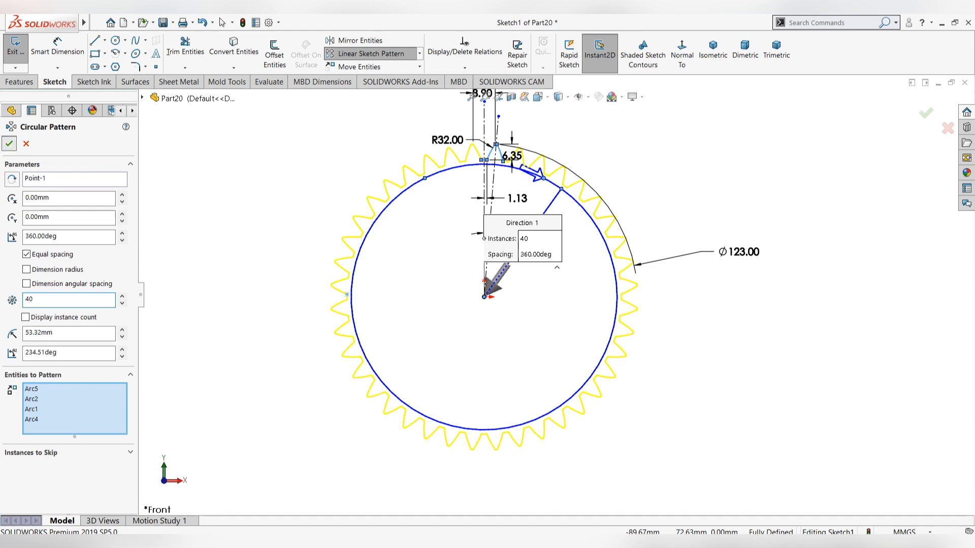
pyautogui.press('Return')
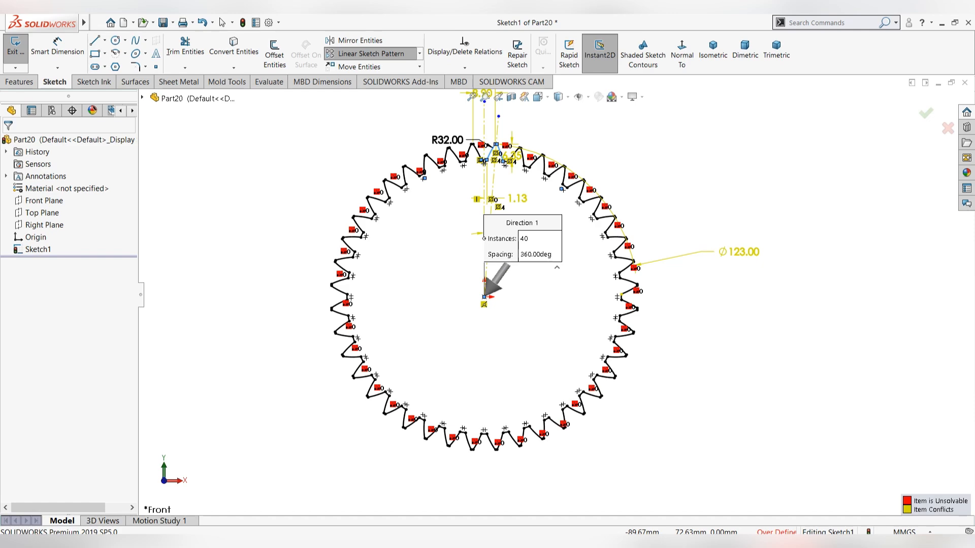
# - Select the entire patterned sketch and delete the relations of the selected entities
pyautogui.hotkey('ctrl', 'a')
pyautogui.rightClick(444, 163)
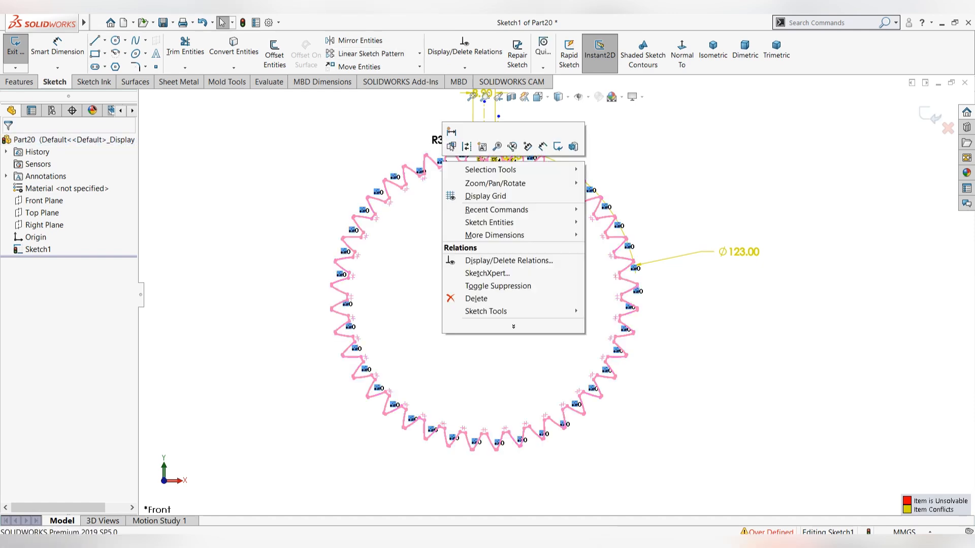
pyautogui.click(476, 298)
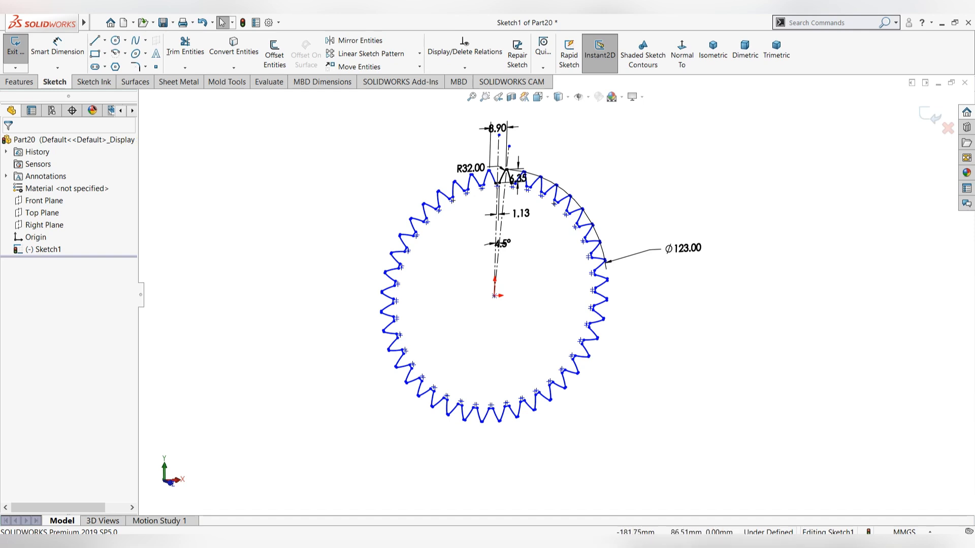
# - Extrude the gear profile 30 mm with the Mid Plane end condition
pyautogui.click(20, 82)
pyautogui.click(21, 53)
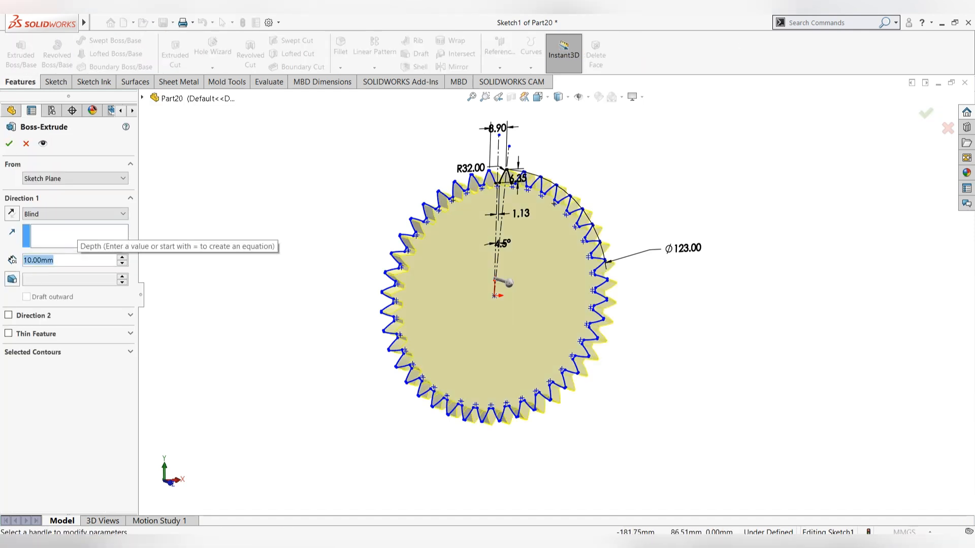
pyautogui.write('30')
pyautogui.press('Return')
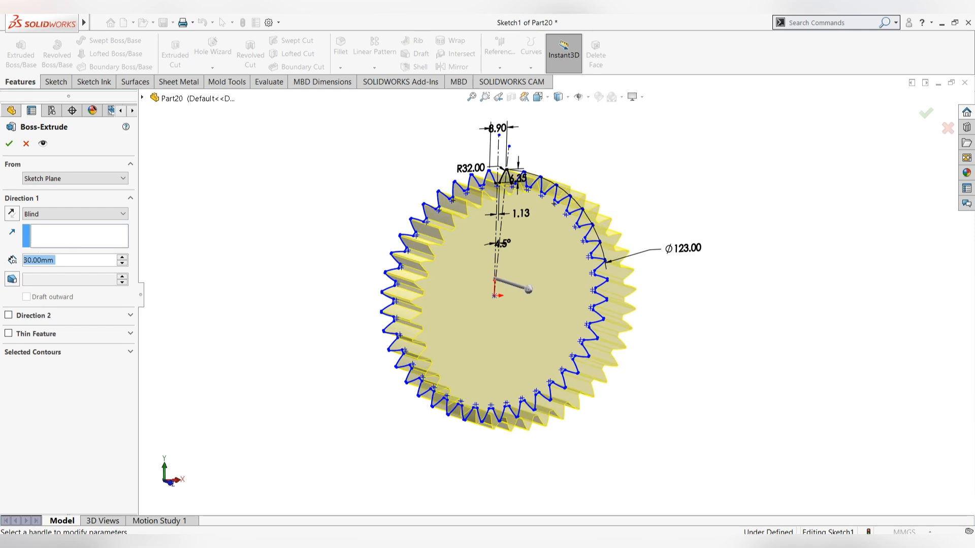
pyautogui.click(75, 214)
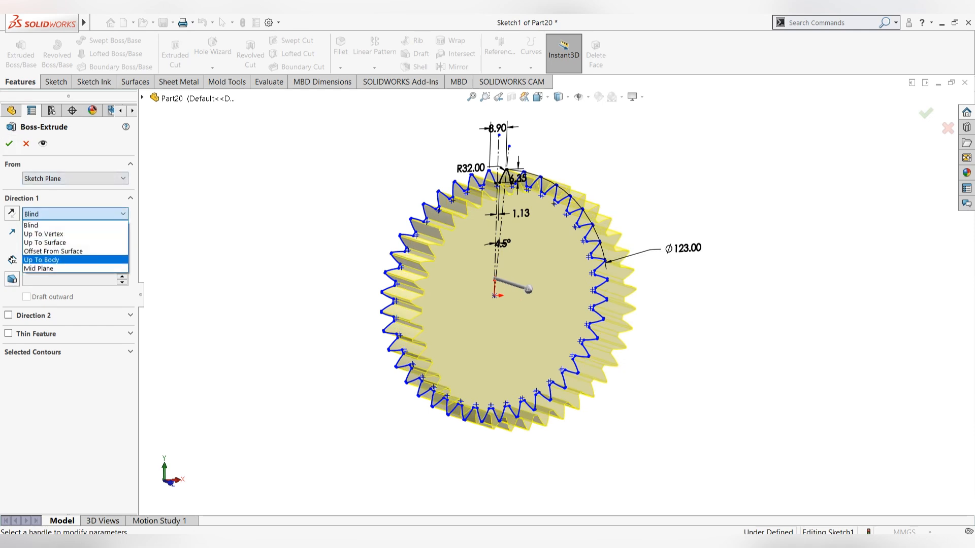
pyautogui.click(46, 270)
pyautogui.click(9, 144)
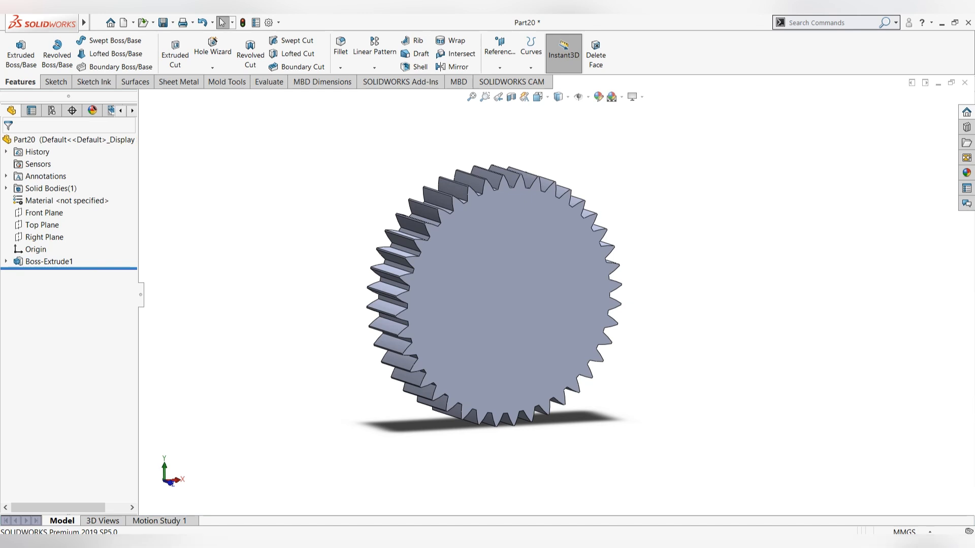
# - Start a sketch on the gear's front face and draw a construction circle of about 41 mm radius centered on the origin
pyautogui.rightClick(542, 272)
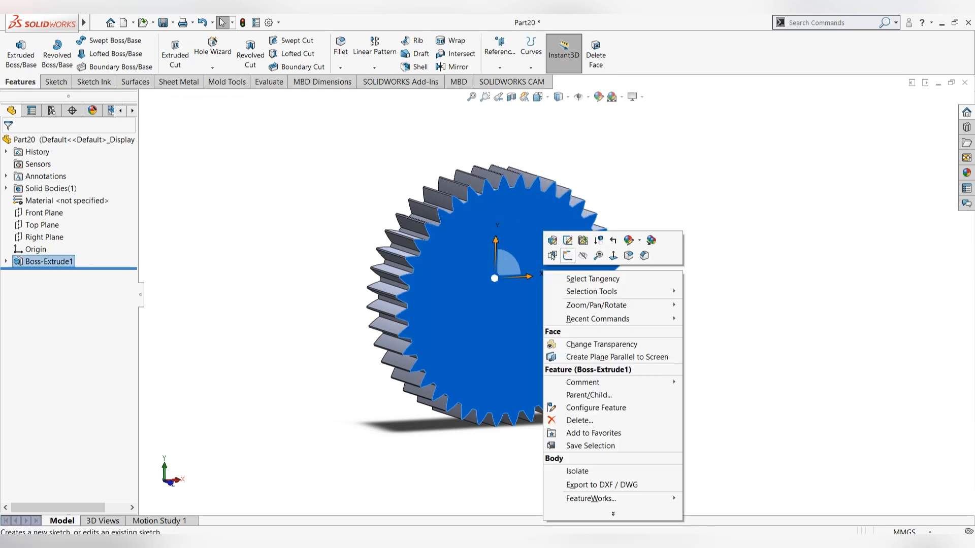
pyautogui.click(567, 255)
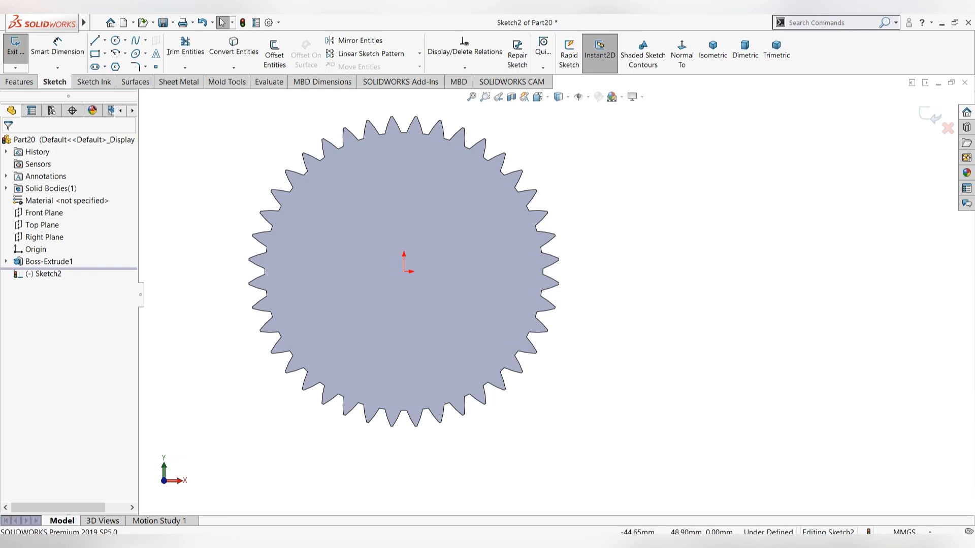
pyautogui.click(116, 40)
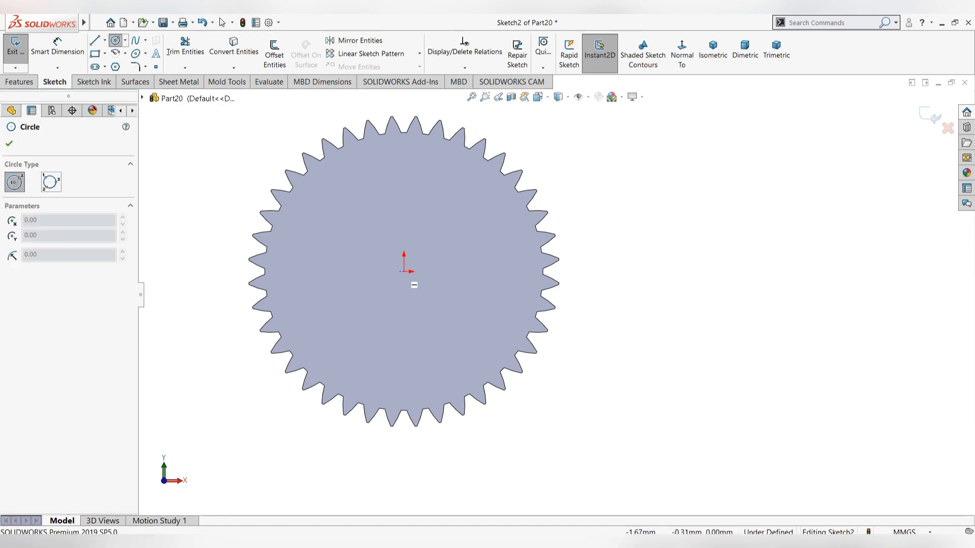
pyautogui.click(404, 271)
pyautogui.click(414, 170)
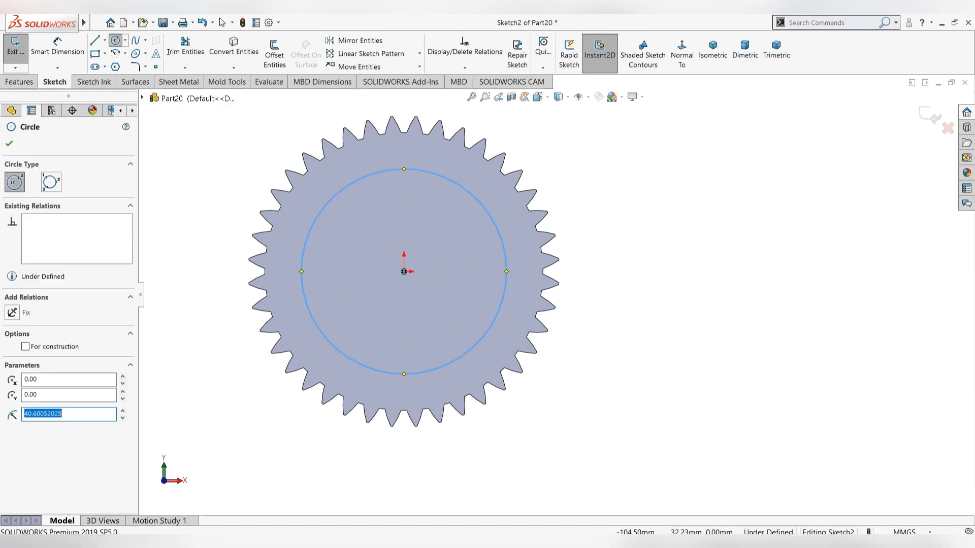
pyautogui.press('Escape')
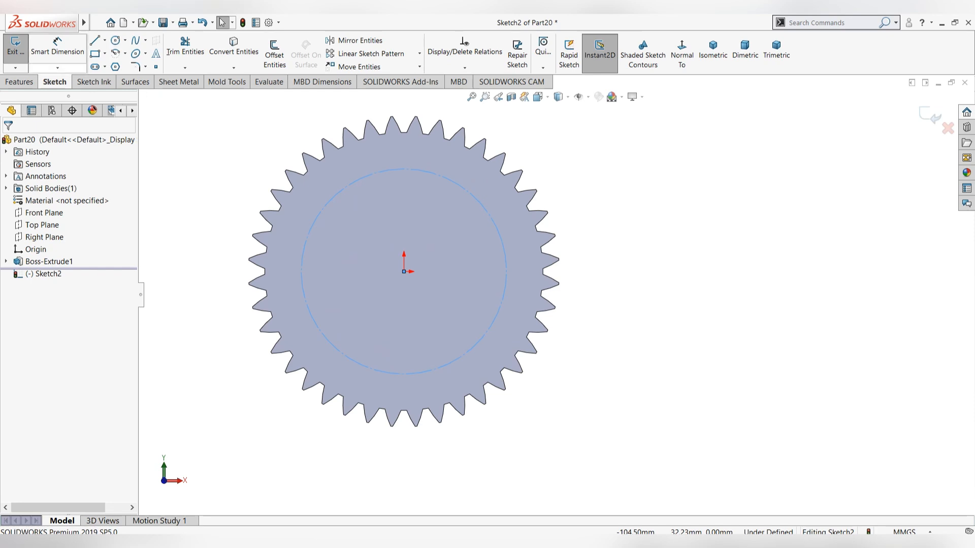
# - Dimension the construction circle on the gear face to a diameter of 70 mm
pyautogui.click(57, 49)
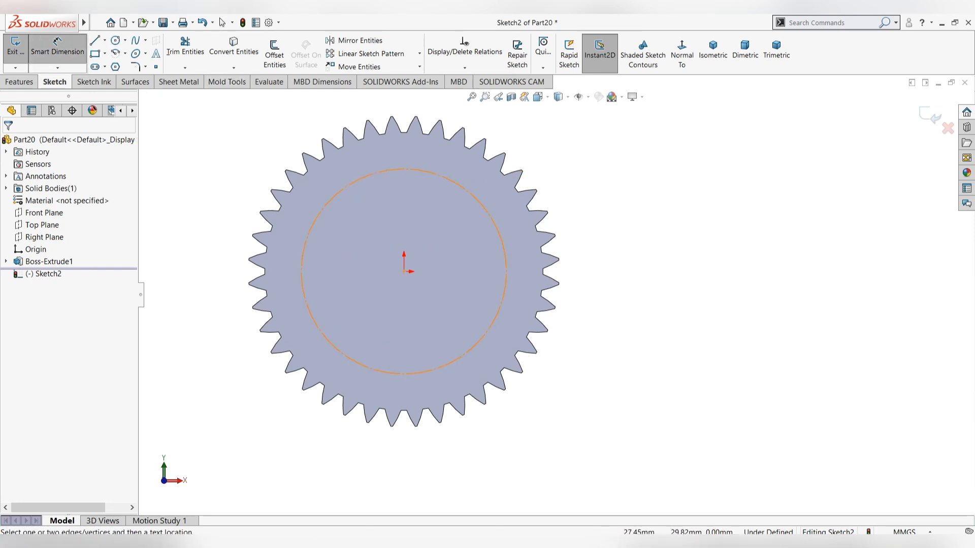
pyautogui.click(473, 198)
pyautogui.click(559, 158)
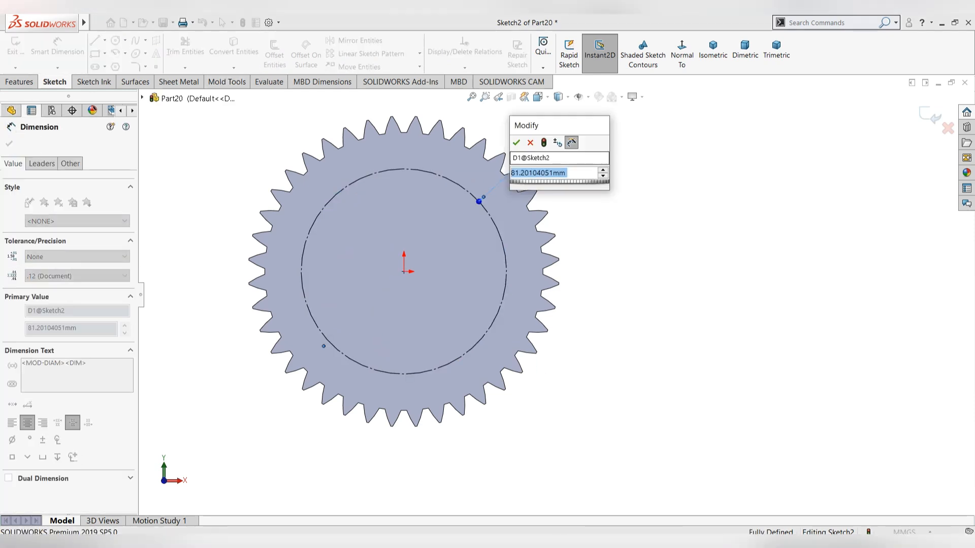
pyautogui.write('70')
pyautogui.press('Return')
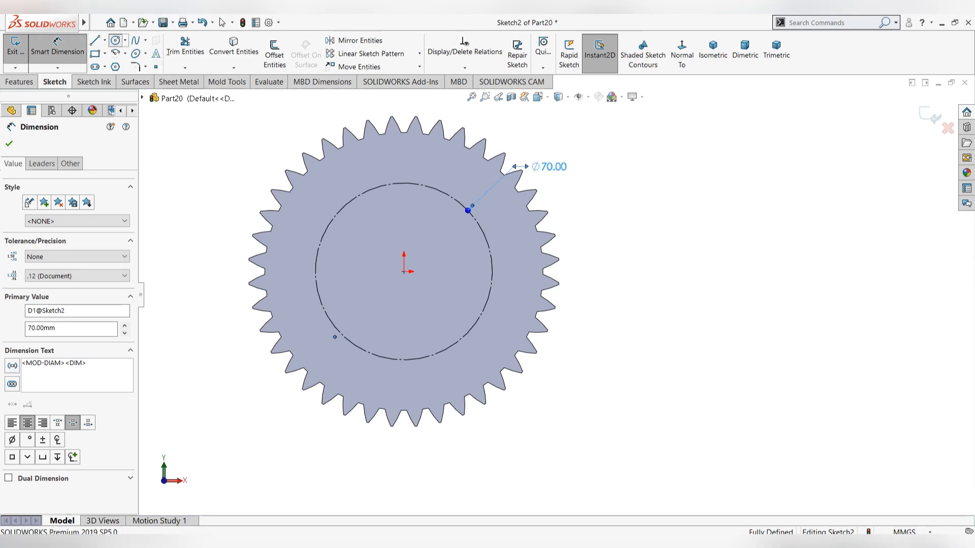
# - Draw a circle of 12.5 mm radius centered on the construction circle's top point, directly above the origin
pyautogui.click(115, 40)
pyautogui.click(404, 183)
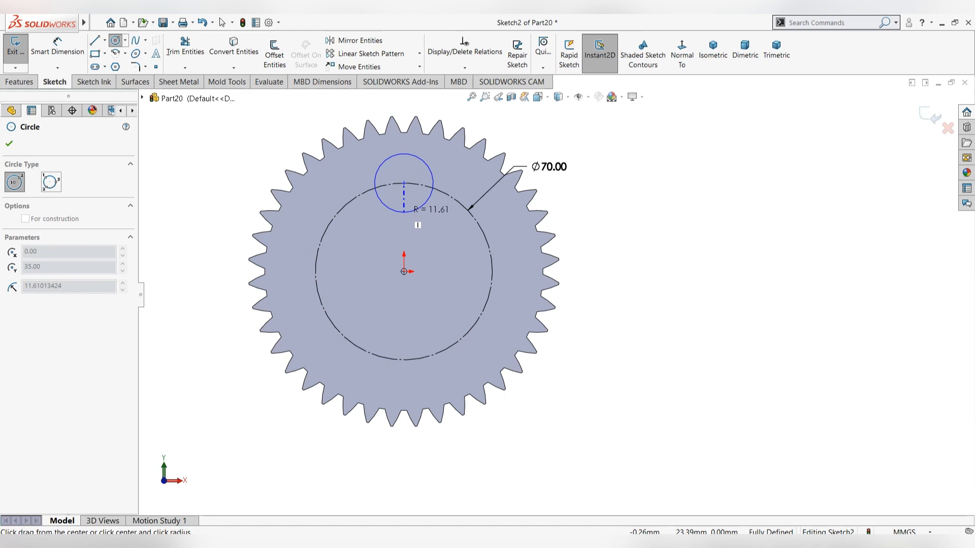
pyautogui.click(418, 225)
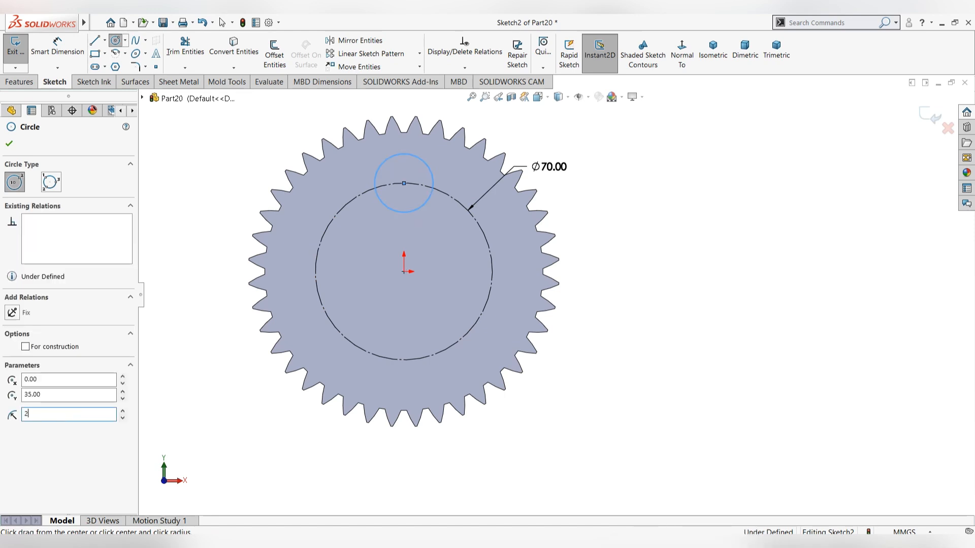
pyautogui.write('25/2')
pyautogui.press('Return')
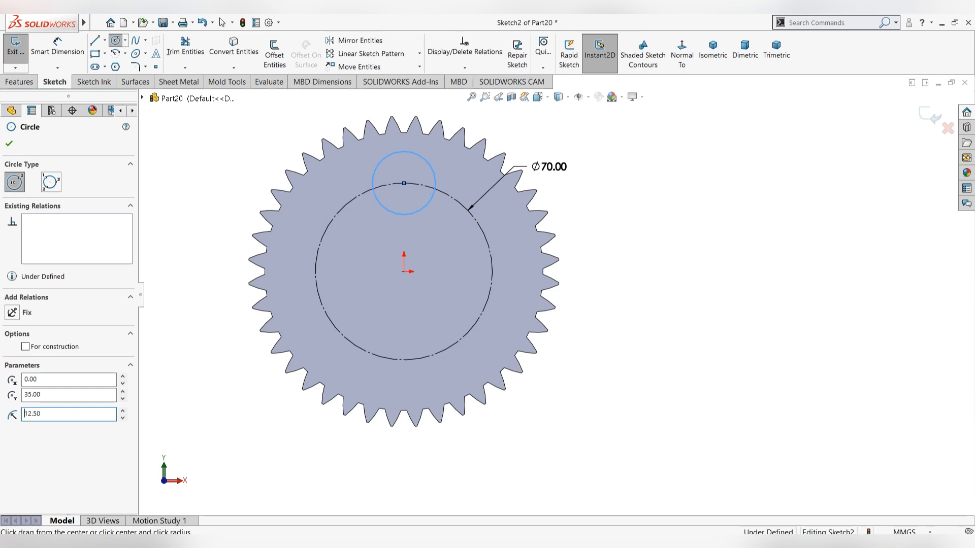
pyautogui.press('Escape')
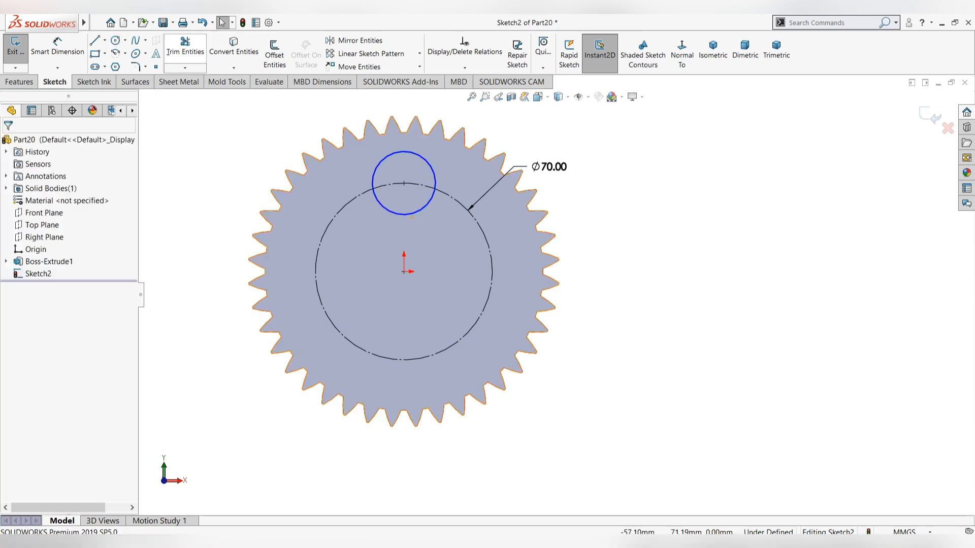
# - Add a 25 mm diameter dimension to the small circle above the origin
pyautogui.click(57, 51)
pyautogui.click(430, 162)
pyautogui.click(517, 121)
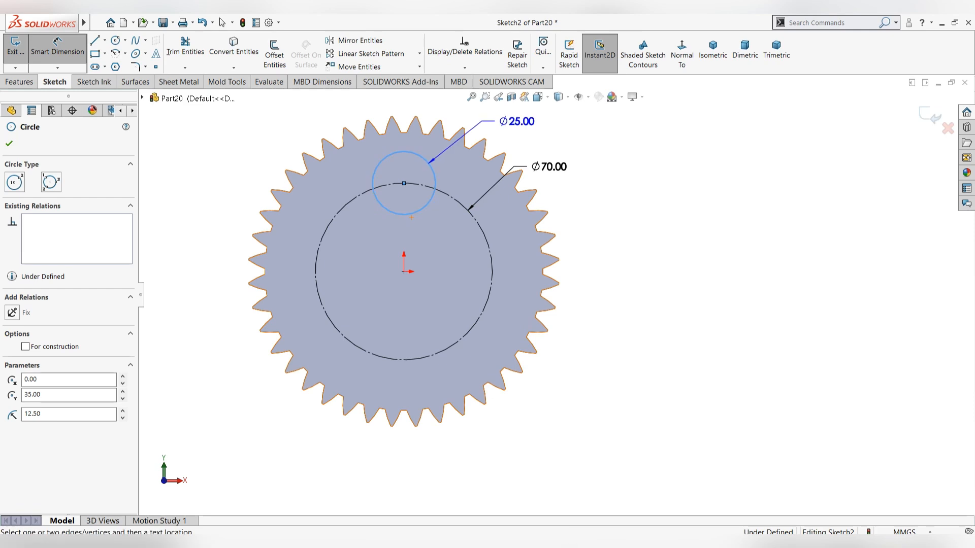
pyautogui.press('Escape')
pyautogui.doubleClick(517, 121)
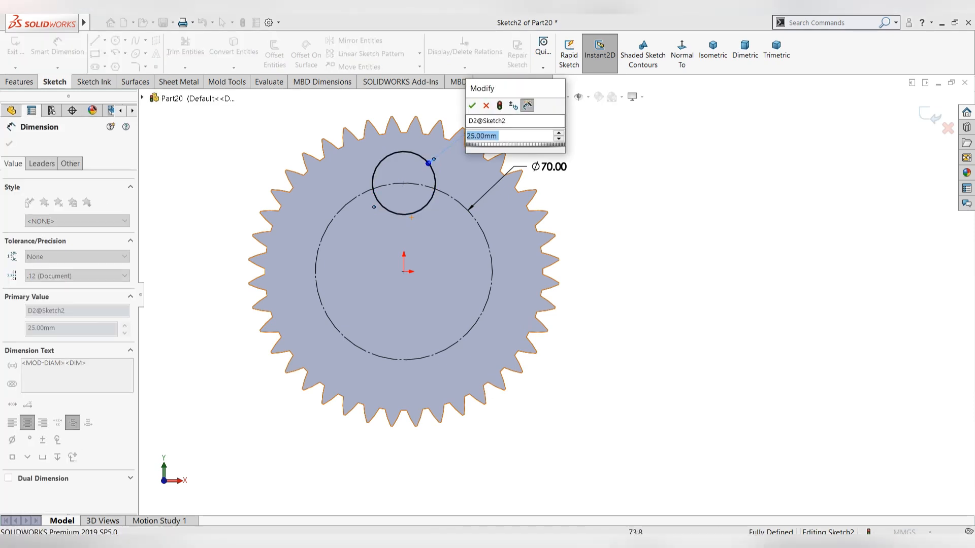
pyautogui.click(471, 105)
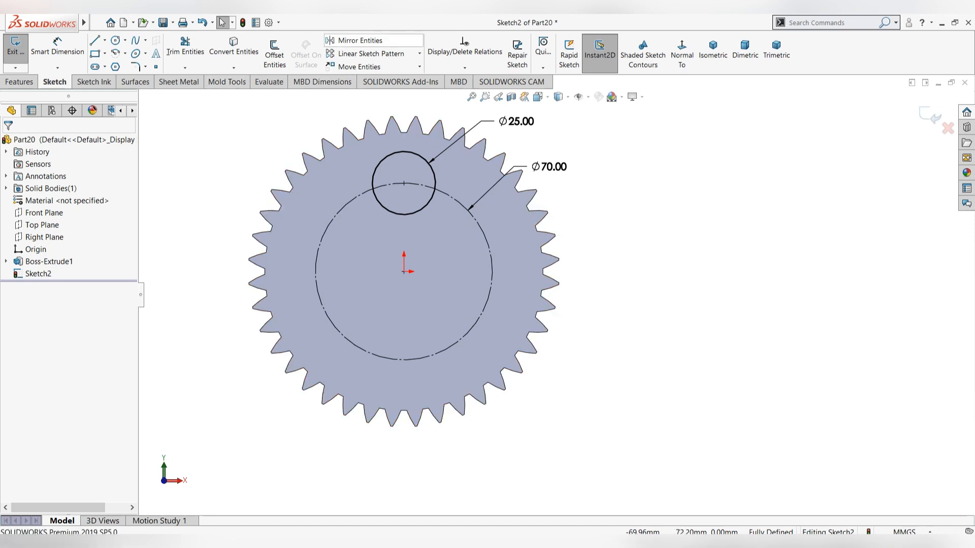
# - Create a circular sketch pattern of the construction and small circles about the origin with 5 equally spaced instances over 360°
pyautogui.click(419, 53)
pyautogui.click(371, 67)
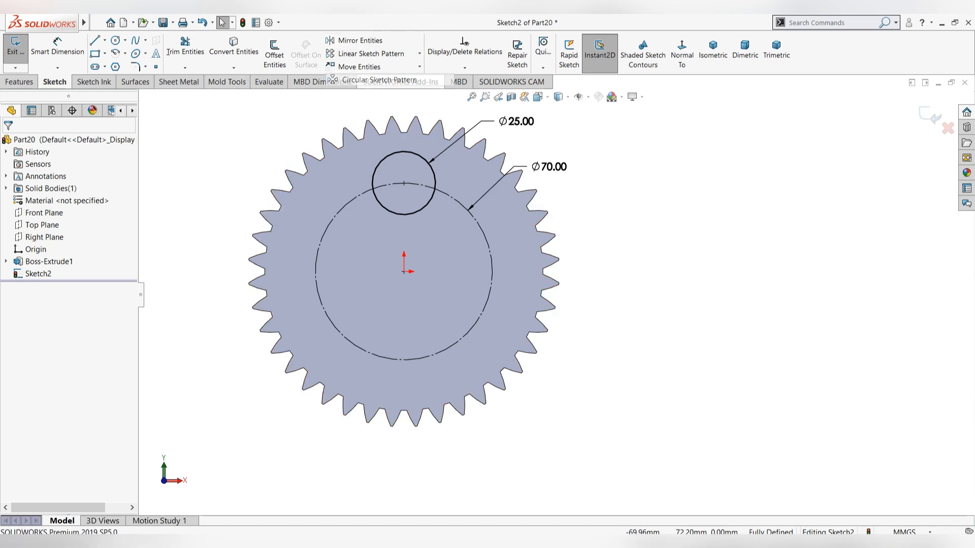
pyautogui.click(454, 201)
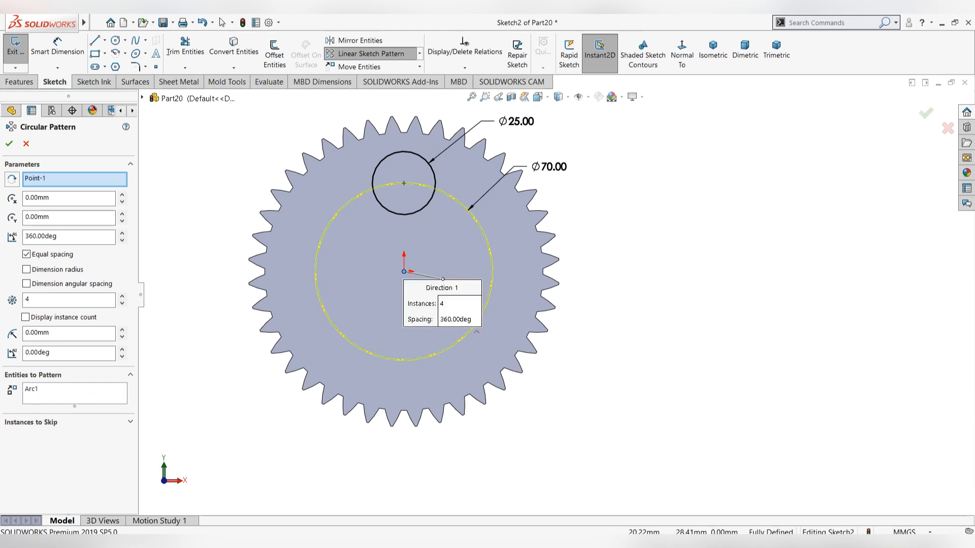
pyautogui.click(374, 189)
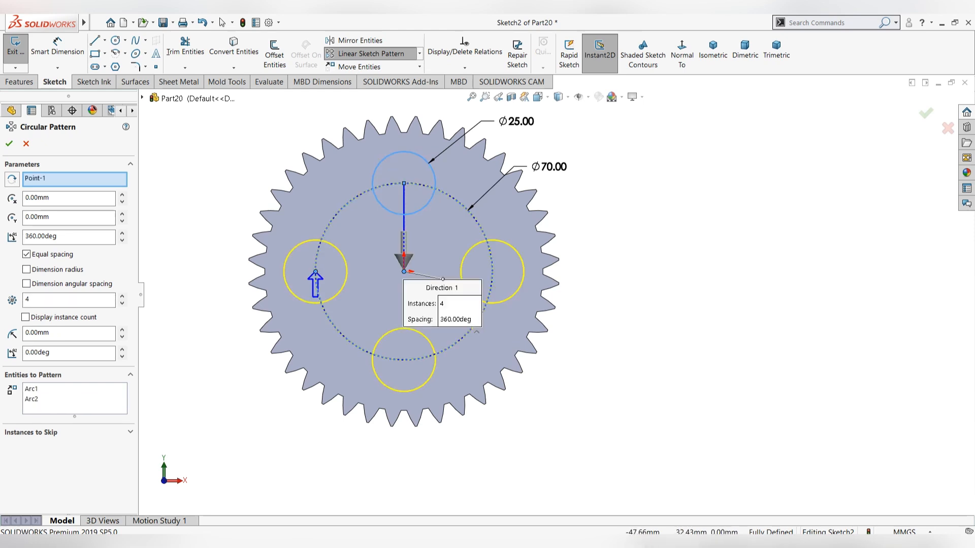
pyautogui.doubleClick(50, 299)
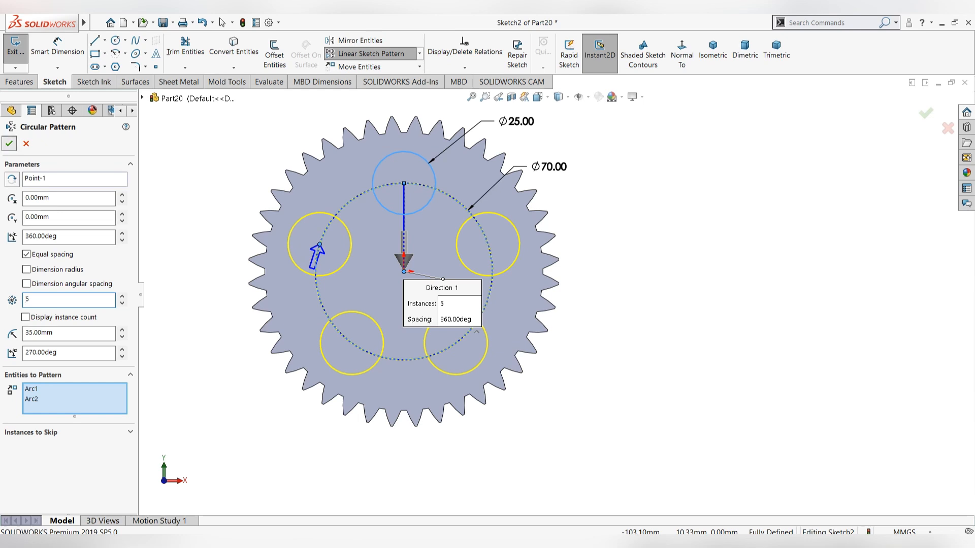
pyautogui.press('Return')
# - Cut the five patterned circles through the gear with a 30 mm Blind extruded cut
pyautogui.press('Left')
pyautogui.press('Up')
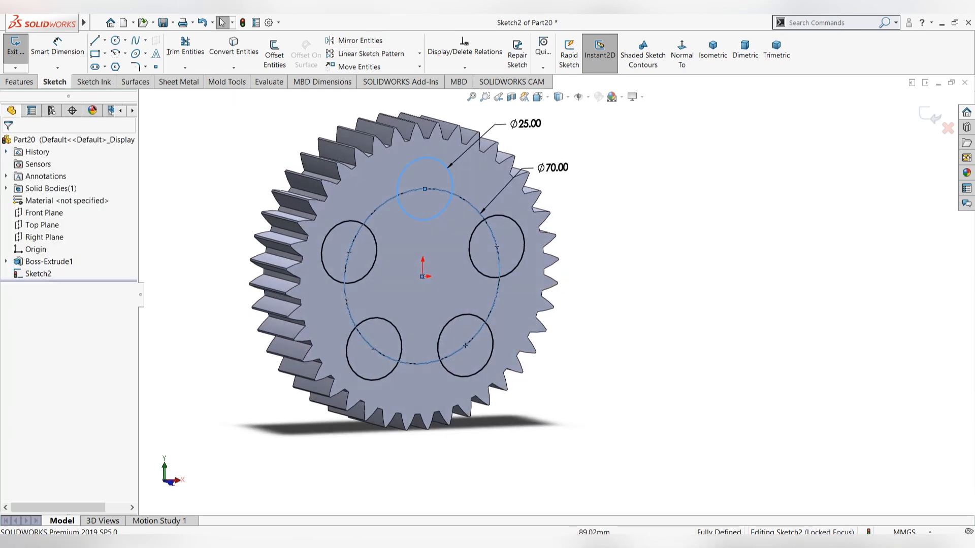
pyautogui.click(21, 81)
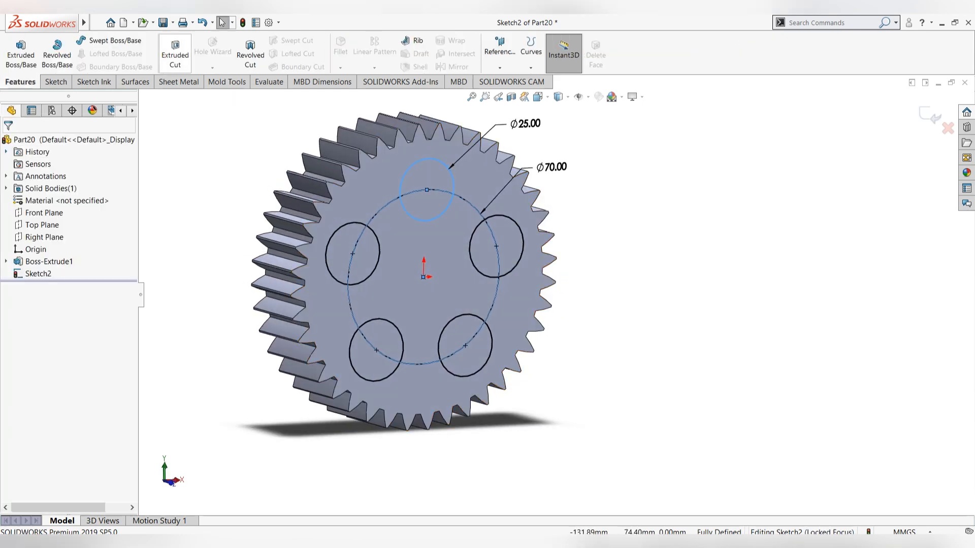
pyautogui.click(175, 53)
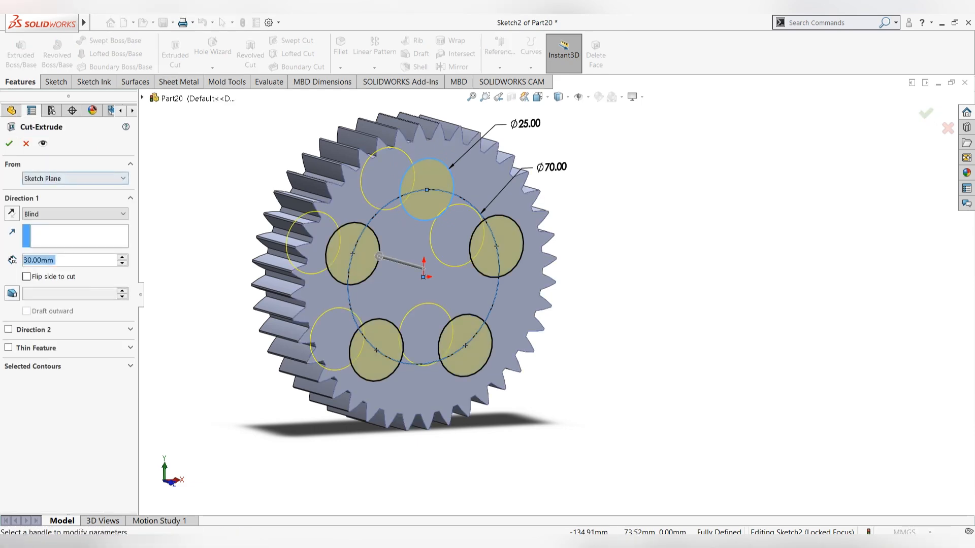
pyautogui.press('Return')
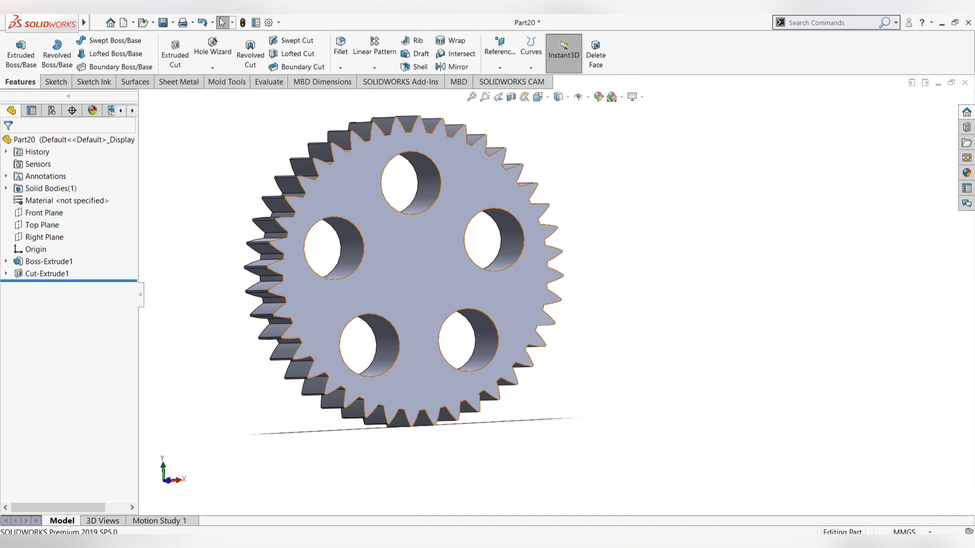
# - Start a sketch on the gear's front face and draw a circle of about 49 mm radius centered on the origin
pyautogui.rightClick(403, 221)
pyautogui.click(426, 243)
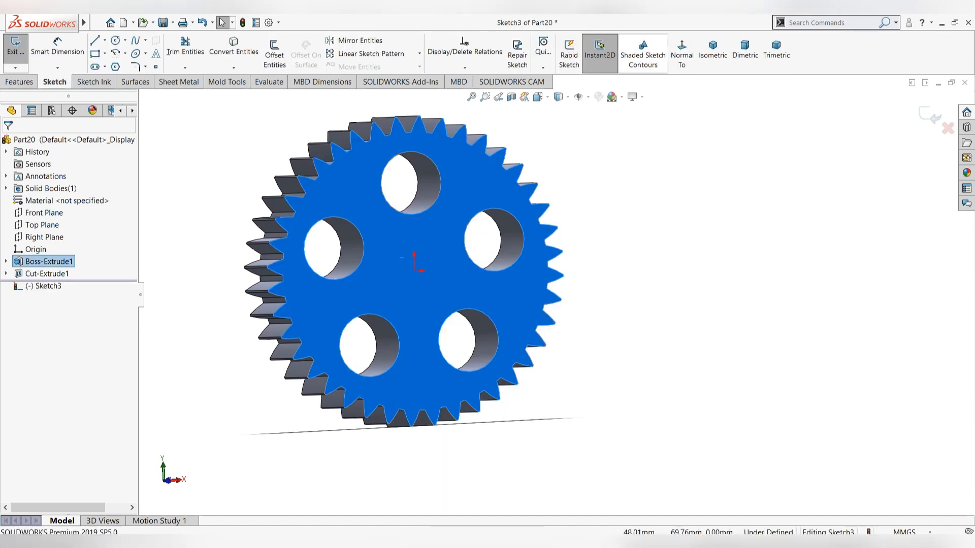
pyautogui.click(911, 369)
pyautogui.scroll(-2, 913, 369)
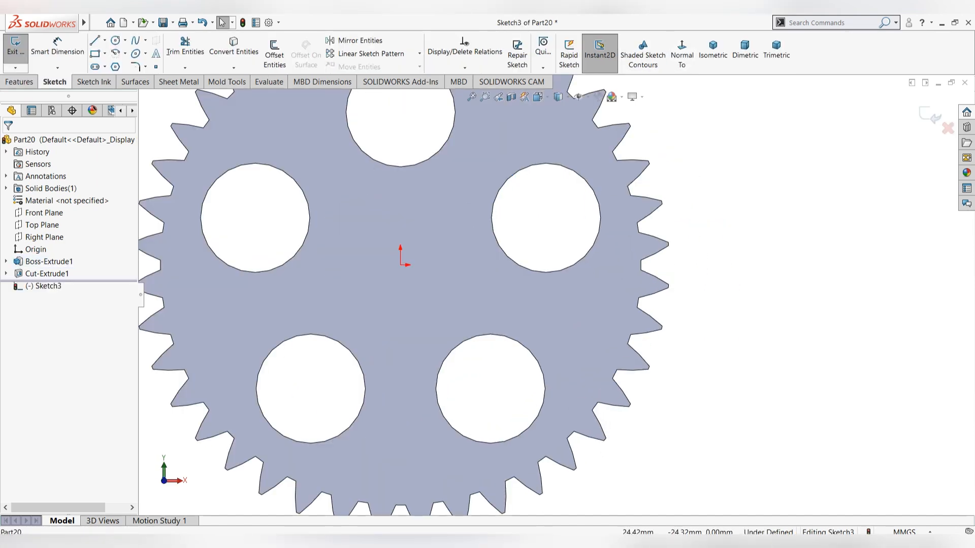
pyautogui.scroll(4, 792, 371)
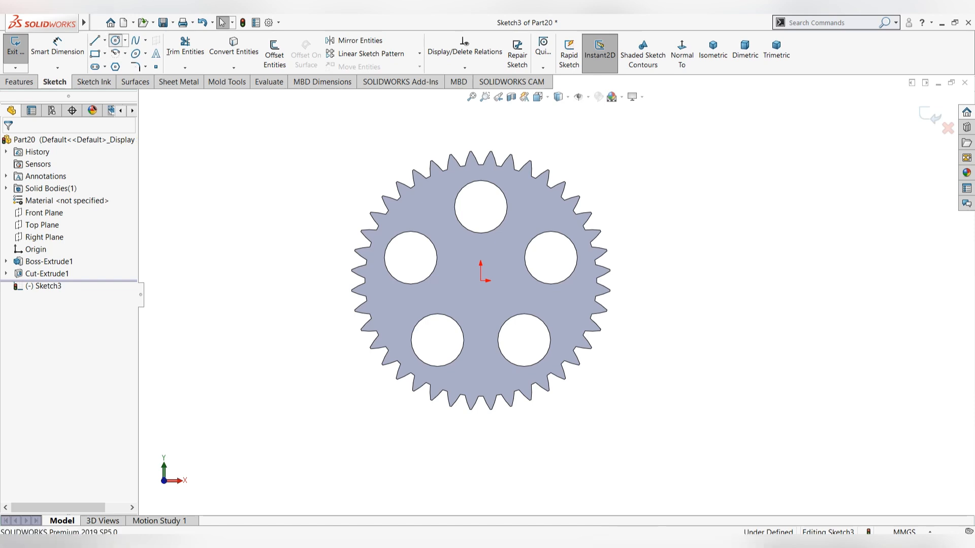
pyautogui.click(115, 41)
pyautogui.click(481, 280)
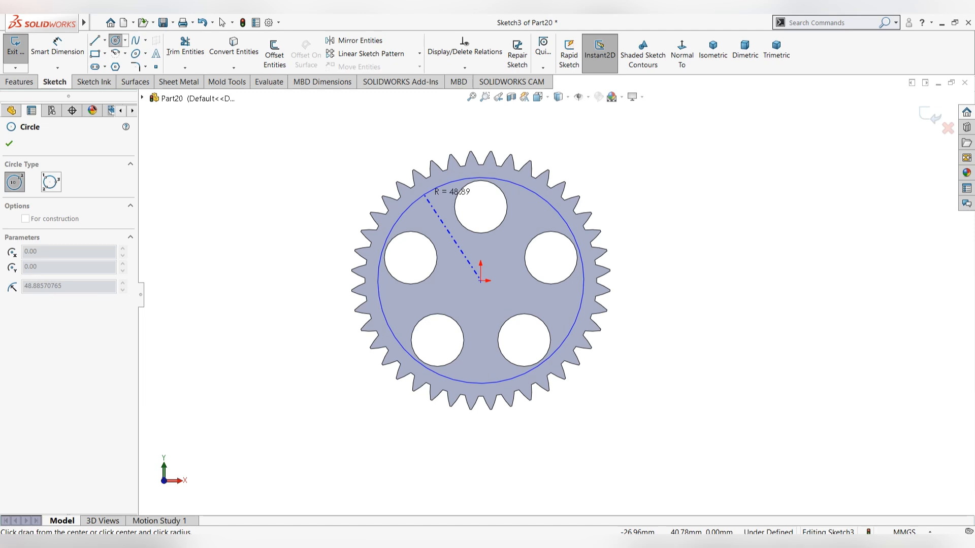
pyautogui.click(425, 196)
pyautogui.press('Escape')
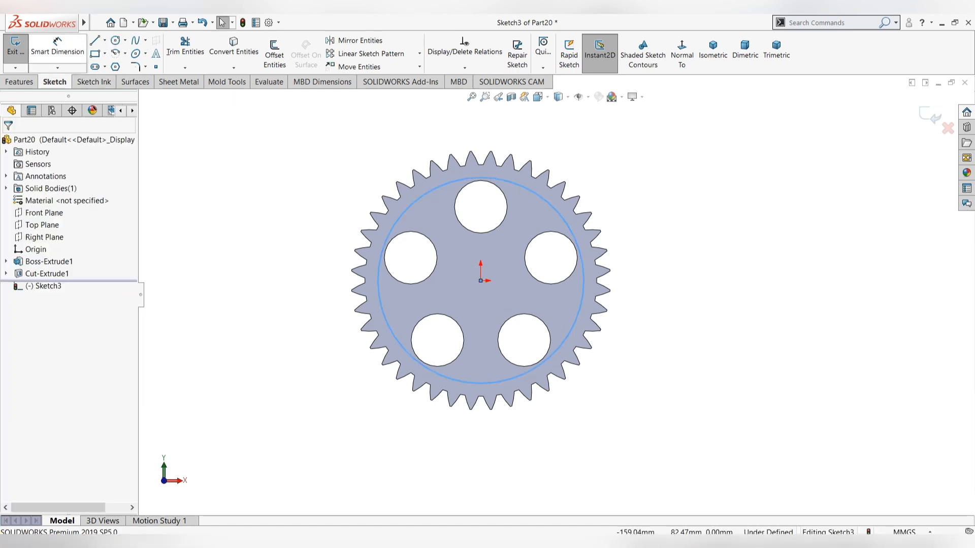
# - Dimension the large circle around the five holes to a diameter of 105 mm
pyautogui.click(57, 49)
pyautogui.click(533, 192)
pyautogui.click(605, 162)
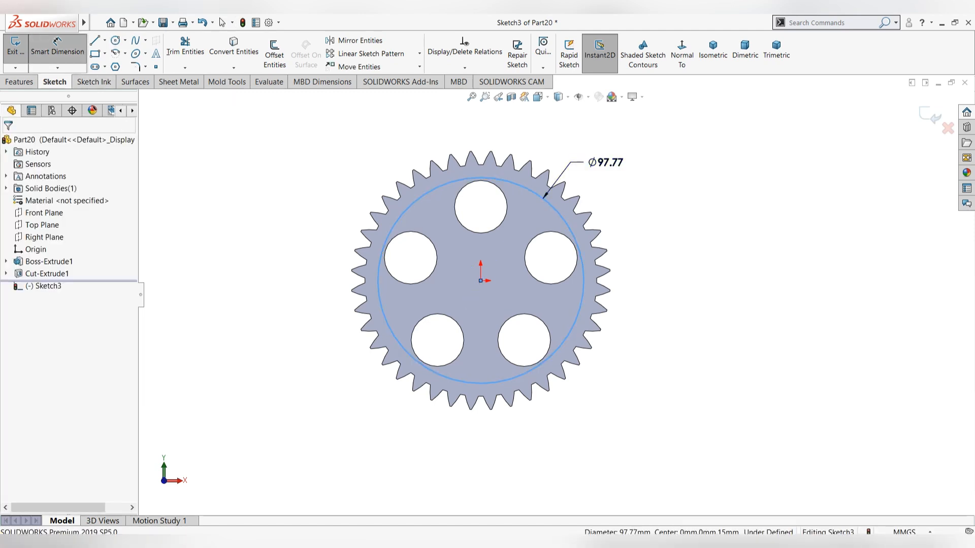
pyautogui.write('105')
pyautogui.press('Return')
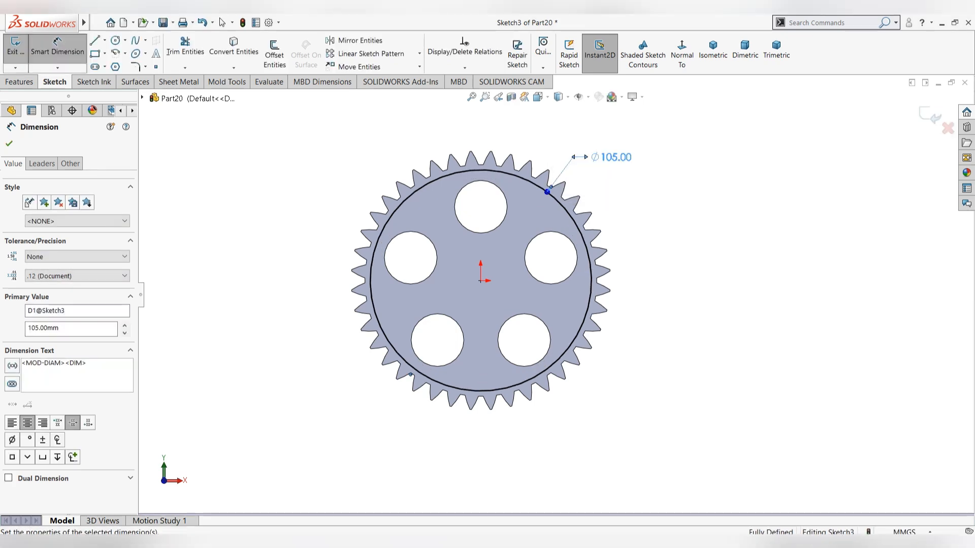
# - Cut the 105 mm circle 5 mm deep into the gear face with a Blind extruded cut
pyautogui.click(660, 203)
pyautogui.moveTo(660, 203); pyautogui.dragTo(721, 216, button='middle')
pyautogui.press('Escape')
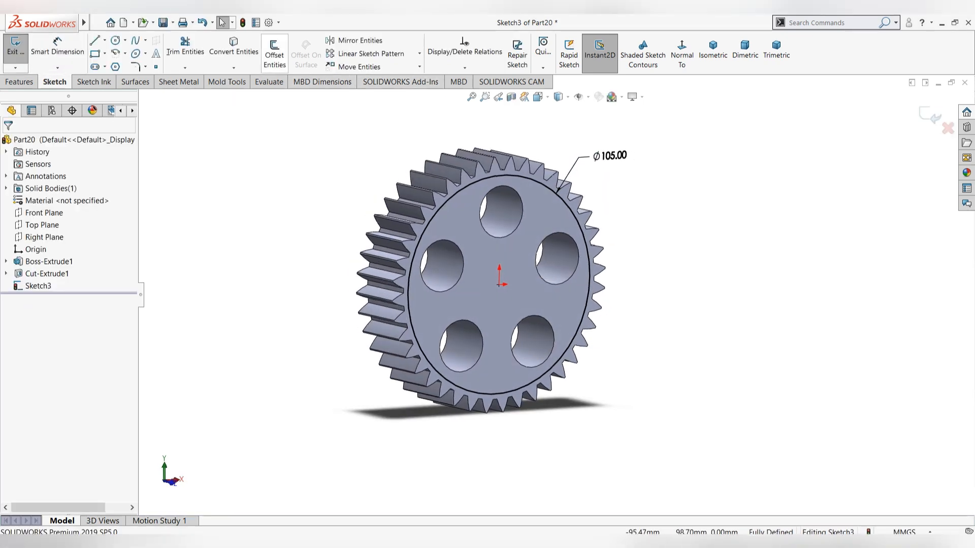
pyautogui.click(20, 81)
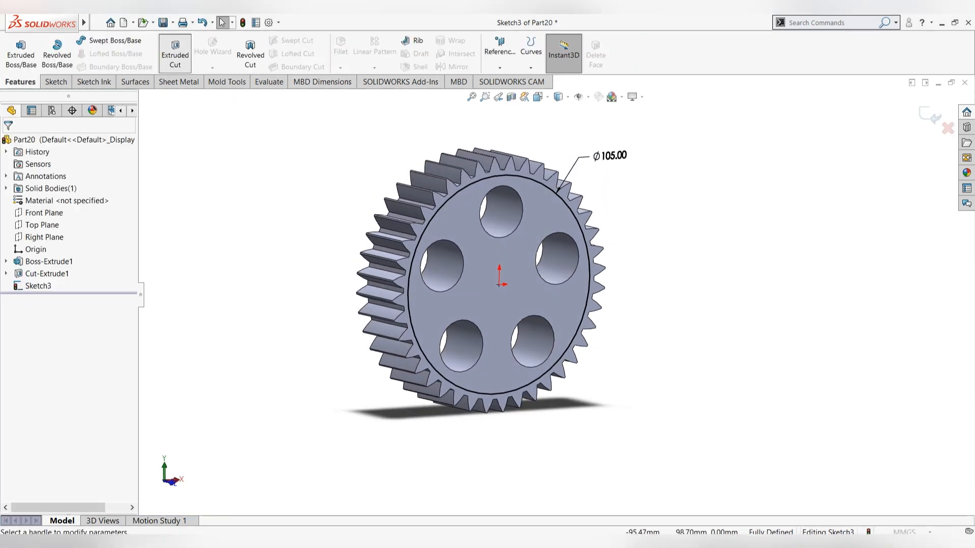
pyautogui.click(174, 53)
pyautogui.write('5')
pyautogui.press('Return')
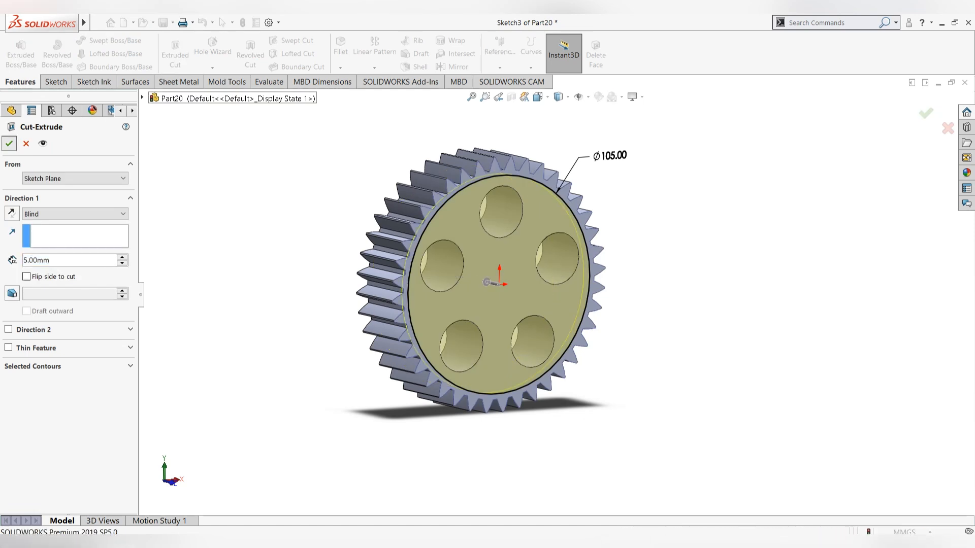
pyautogui.press('Return')
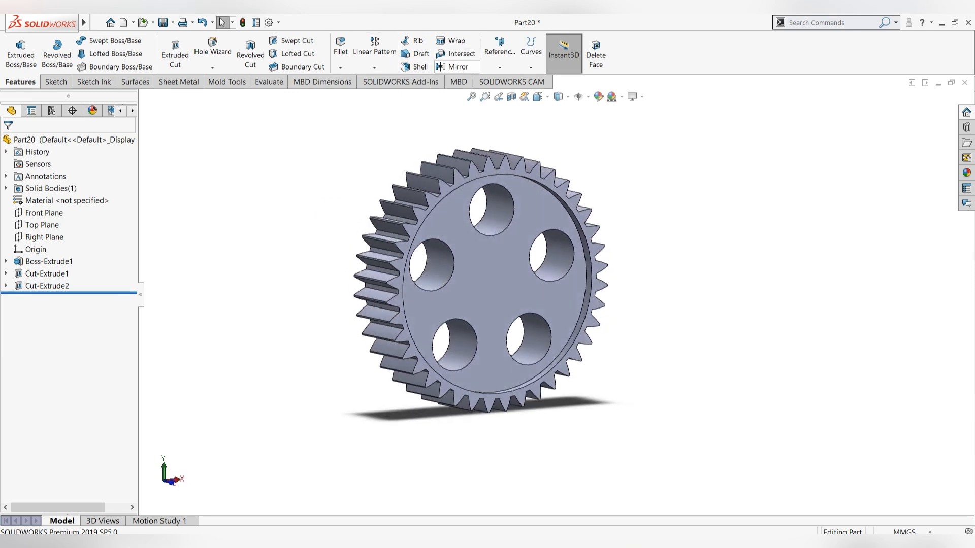
# - Mirror the 5 mm deep circular recess about the Front Plane onto the gear's opposite face
pyautogui.click(457, 67)
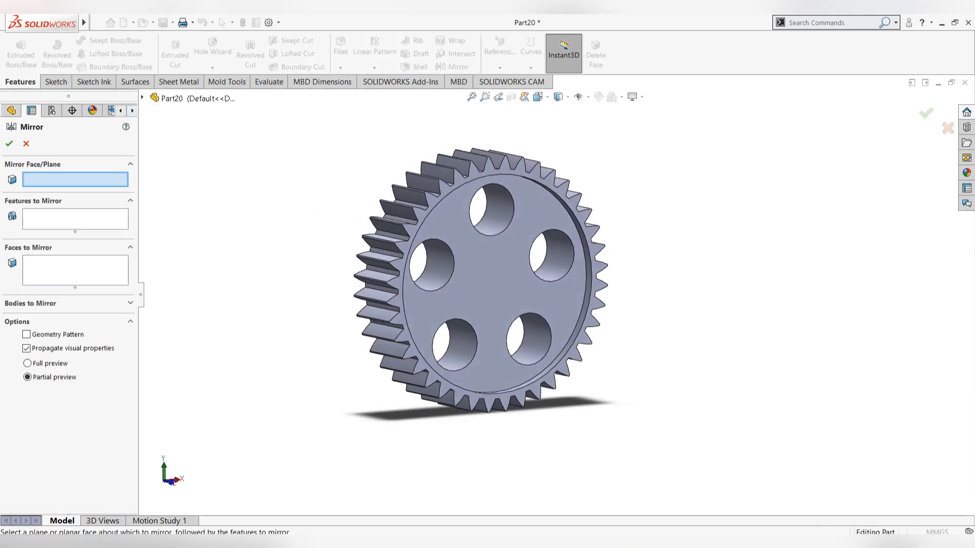
pyautogui.click(142, 97)
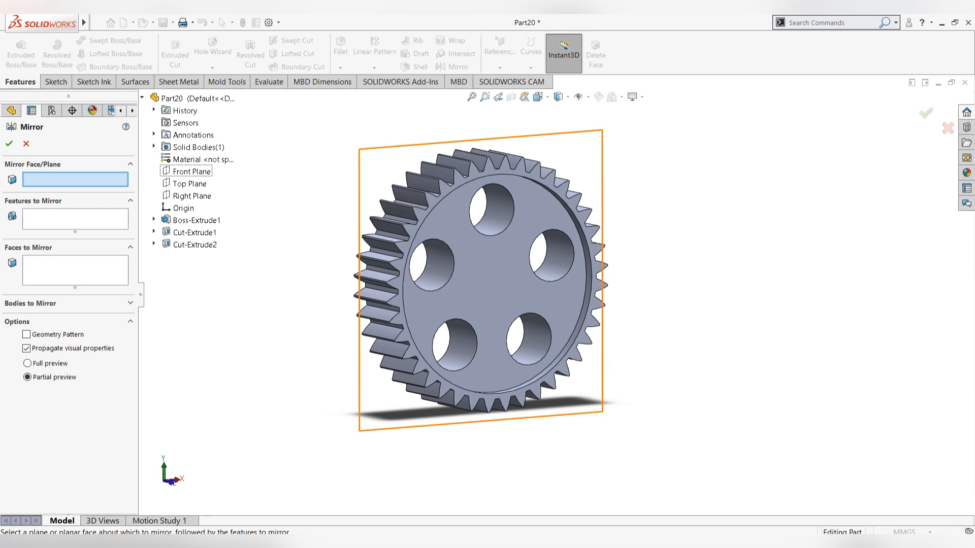
pyautogui.click(191, 172)
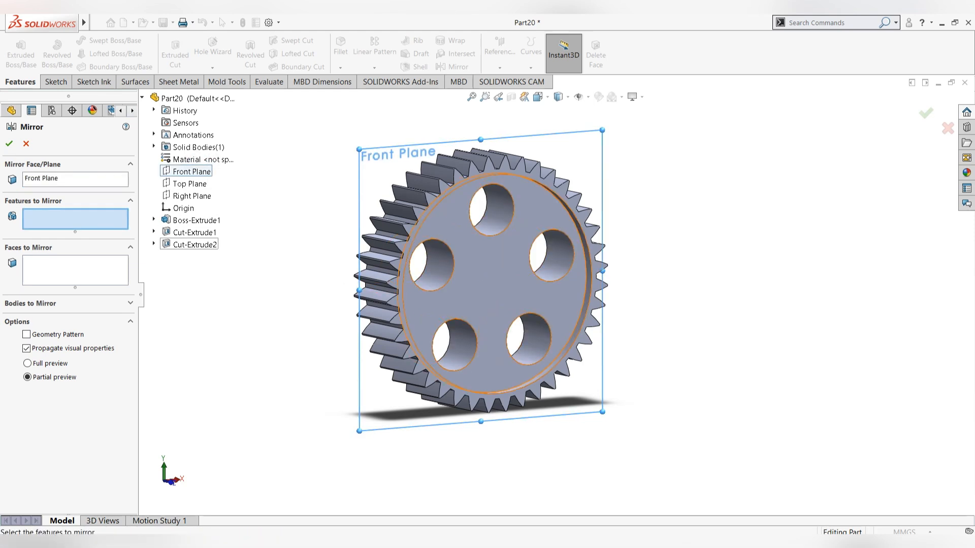
pyautogui.click(195, 244)
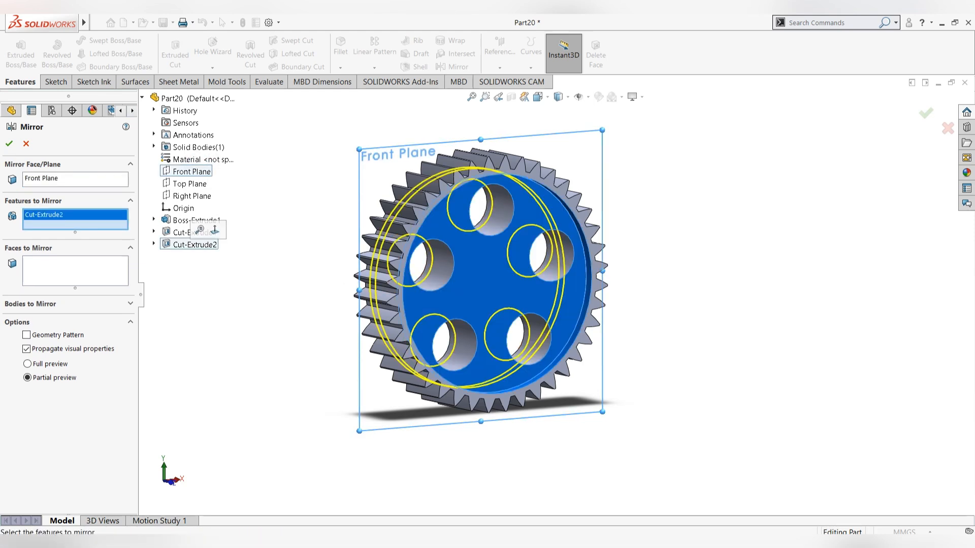
pyautogui.click(10, 143)
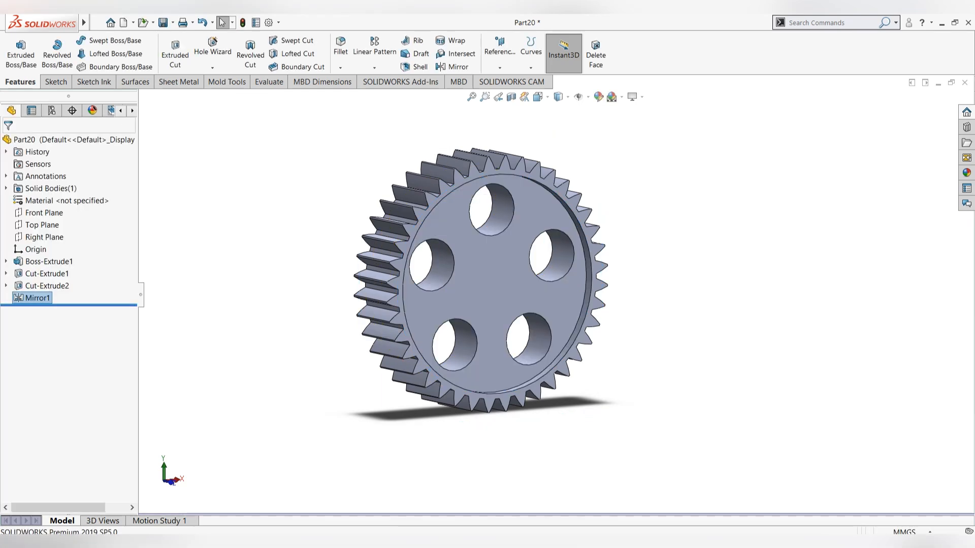
pyautogui.moveTo(431, 274); pyautogui.dragTo(452, 279, button='middle')
pyautogui.scroll(-3, 607, 203)
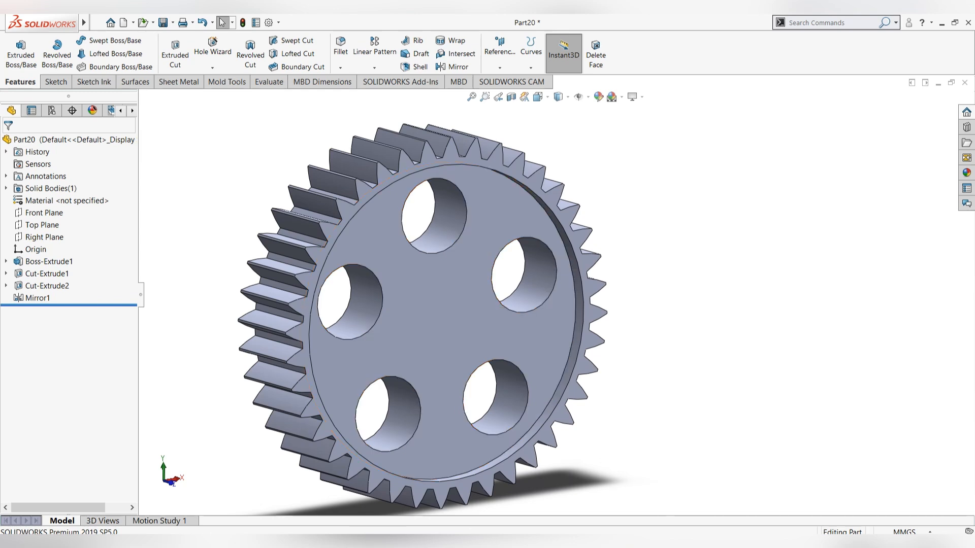
# - Start a sketch on the gear's toothed front face and draw two concentric circles of about 14.4 mm and 10.1 mm radius at the origin
pyautogui.rightClick(473, 158)
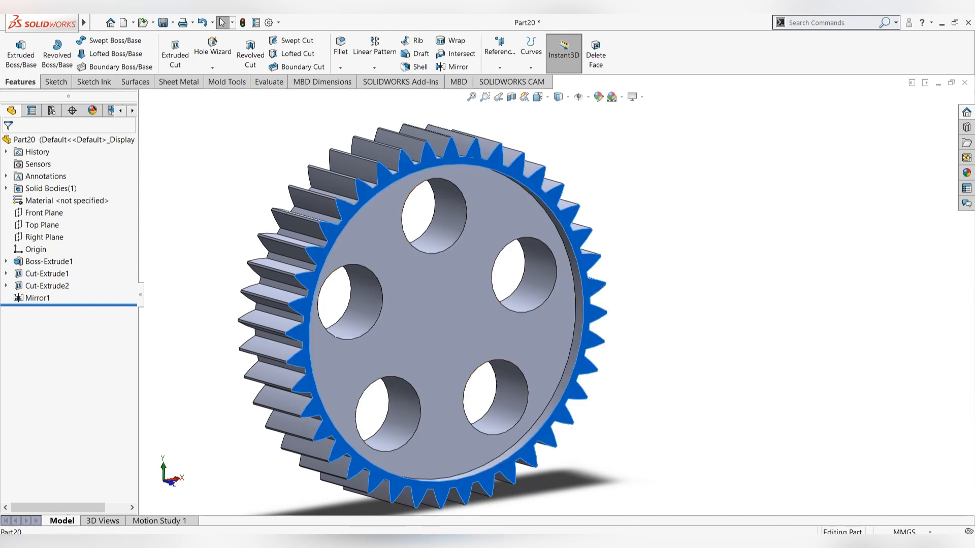
pyautogui.click(497, 143)
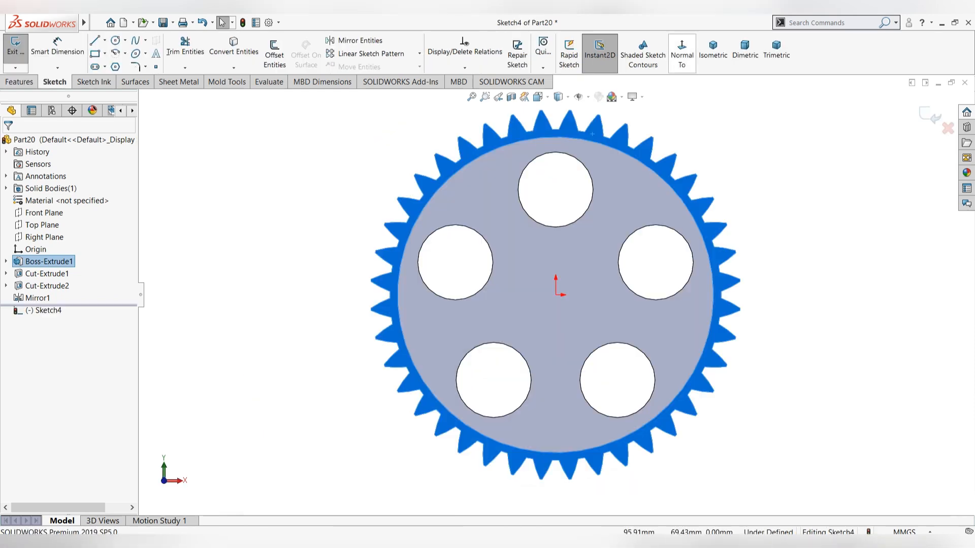
pyautogui.click(893, 329)
pyautogui.scroll(-1, 894, 330)
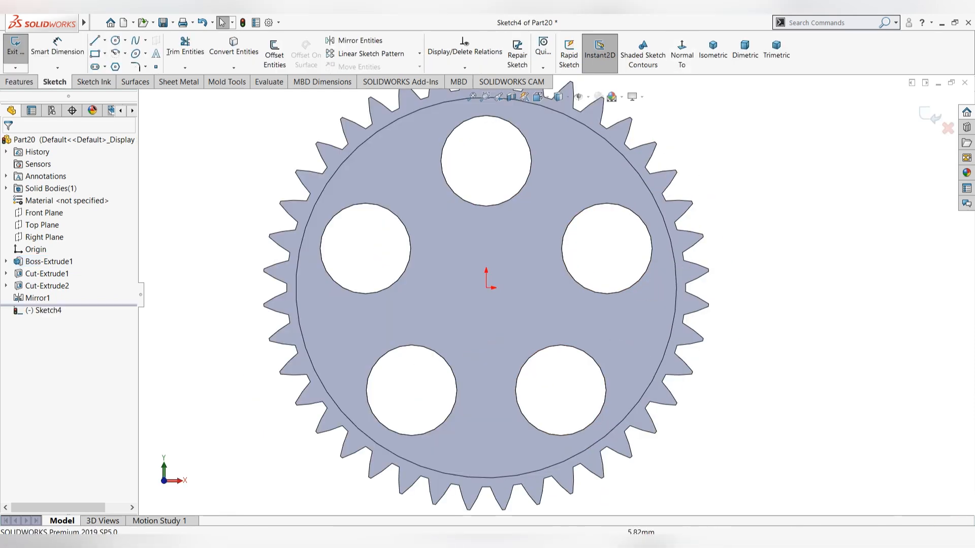
pyautogui.press('c')
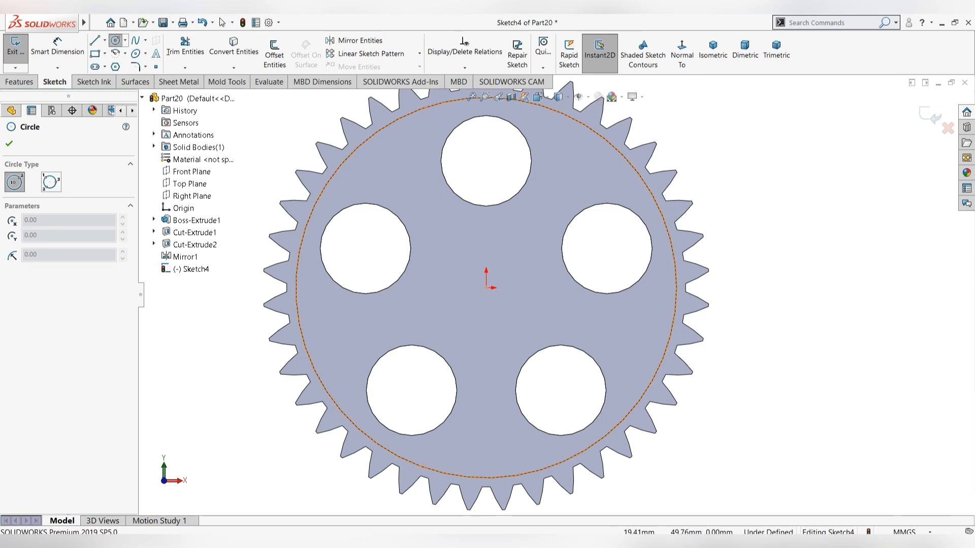
pyautogui.click(486, 287)
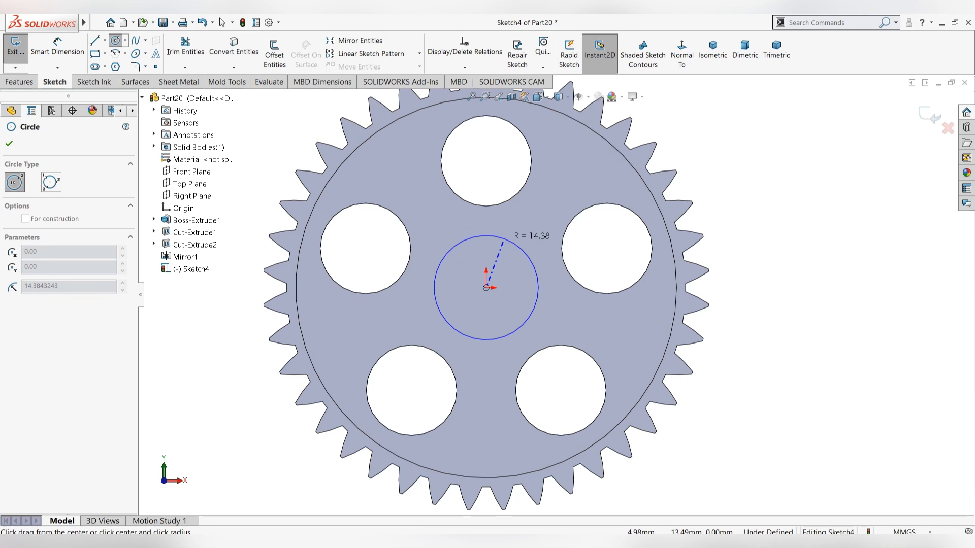
pyautogui.click(503, 240)
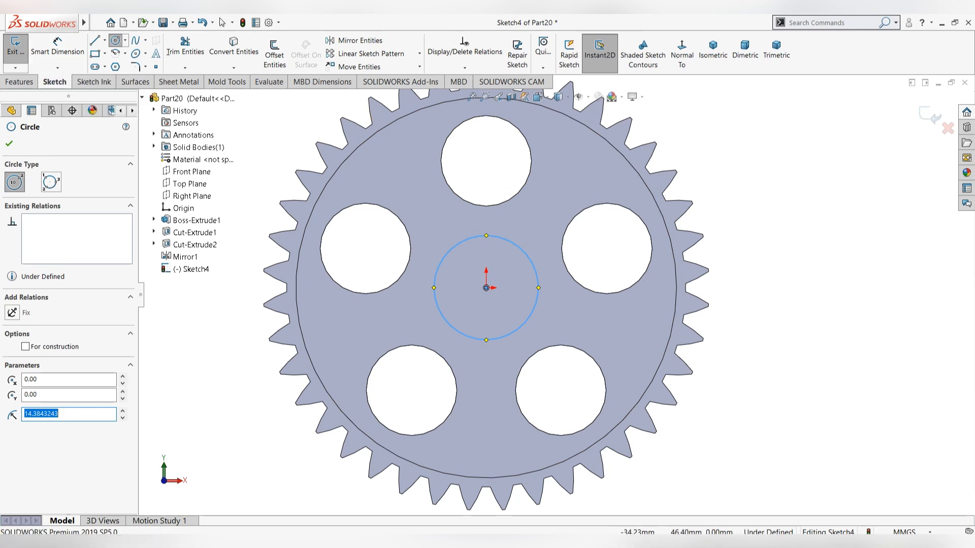
pyautogui.click(486, 288)
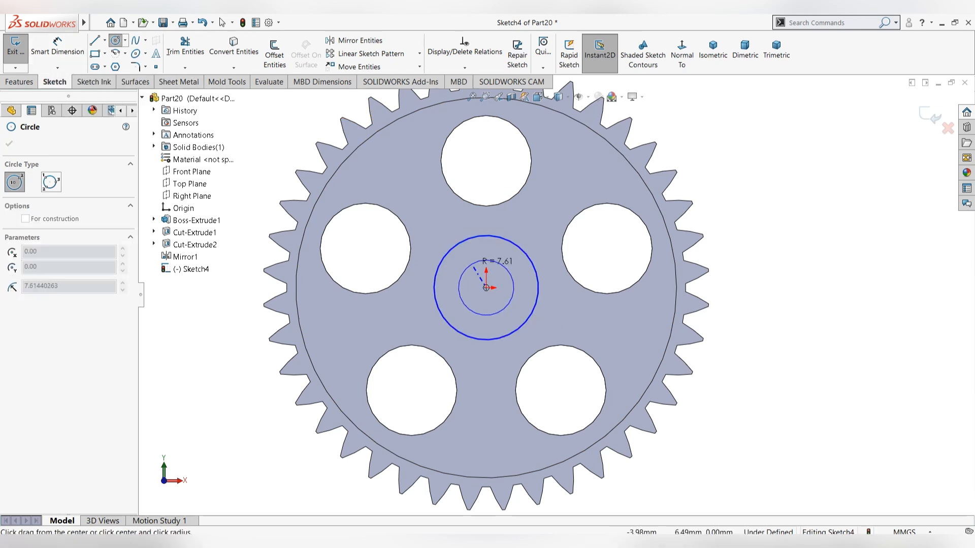
pyautogui.click(466, 257)
pyautogui.press('Escape')
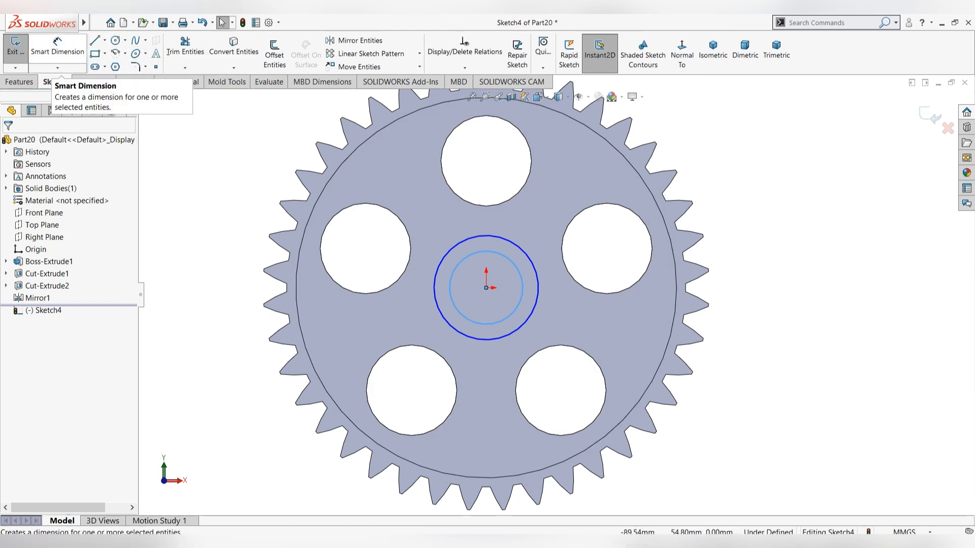
# - Draw a vertical line about 20 mm long upward from the origin and convert it to construction geometry
pyautogui.click(95, 40)
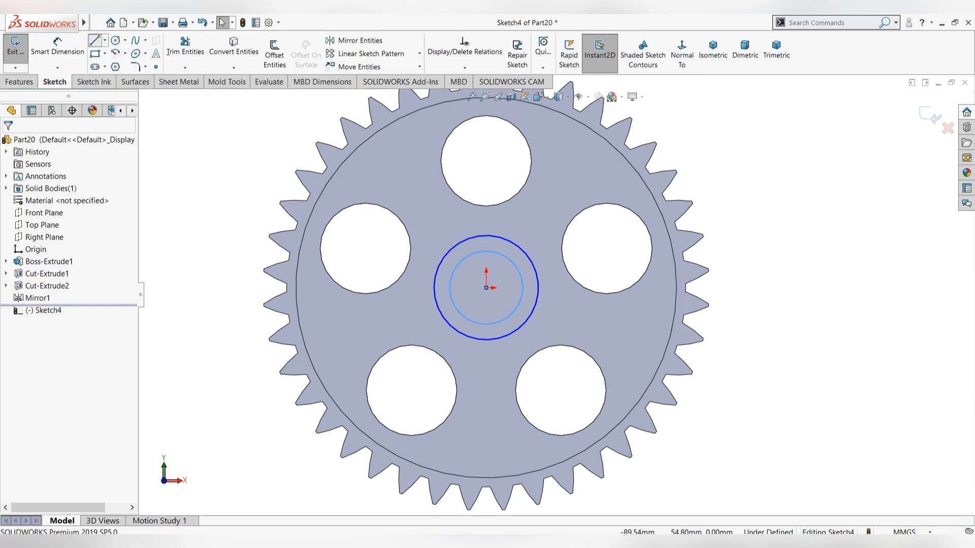
pyautogui.moveTo(486, 288); pyautogui.dragTo(486, 214)
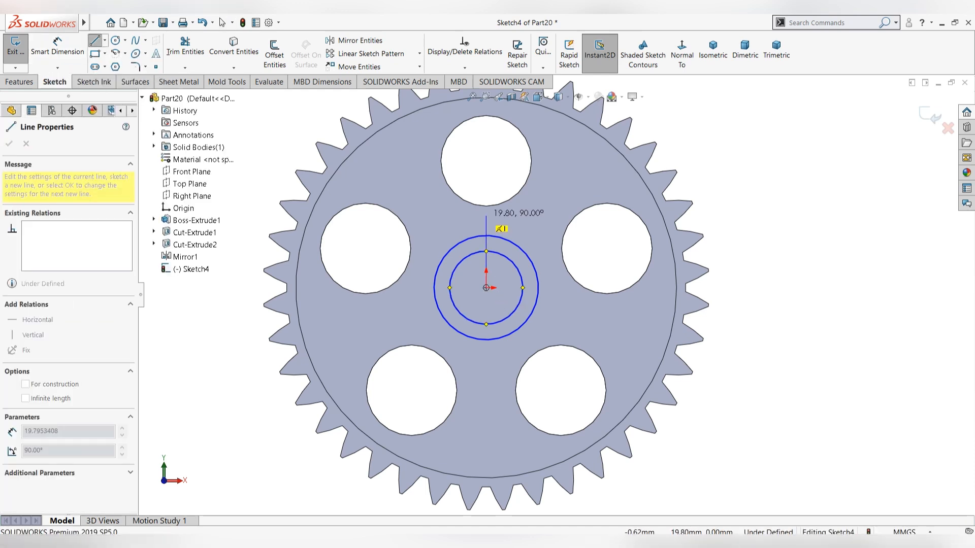
pyautogui.press('Escape')
pyautogui.click(486, 234)
pyautogui.rightClick(486, 227)
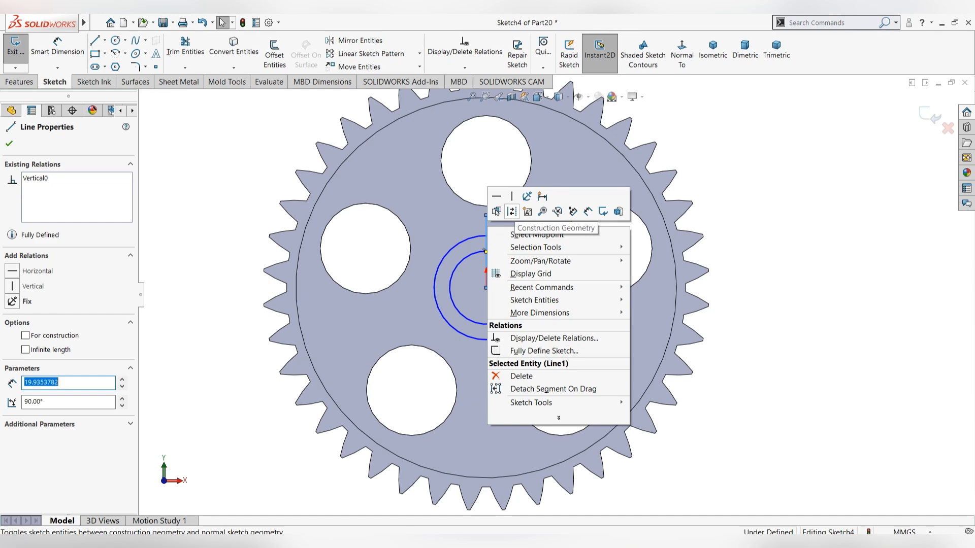
pyautogui.click(525, 211)
pyautogui.scroll(-2, 522, 249)
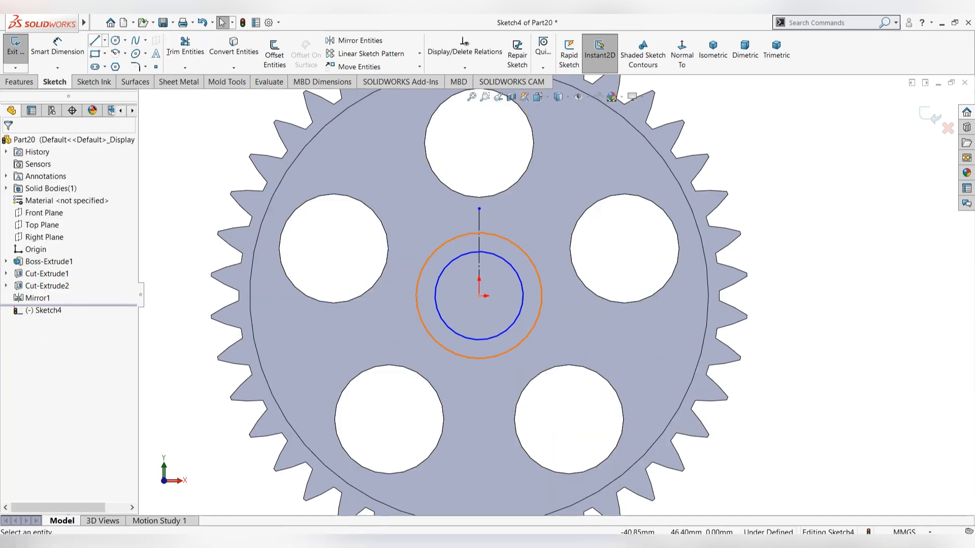
# - Dimension the outer concentric circle to a diameter of 35 mm
pyautogui.click(57, 45)
pyautogui.click(452, 352)
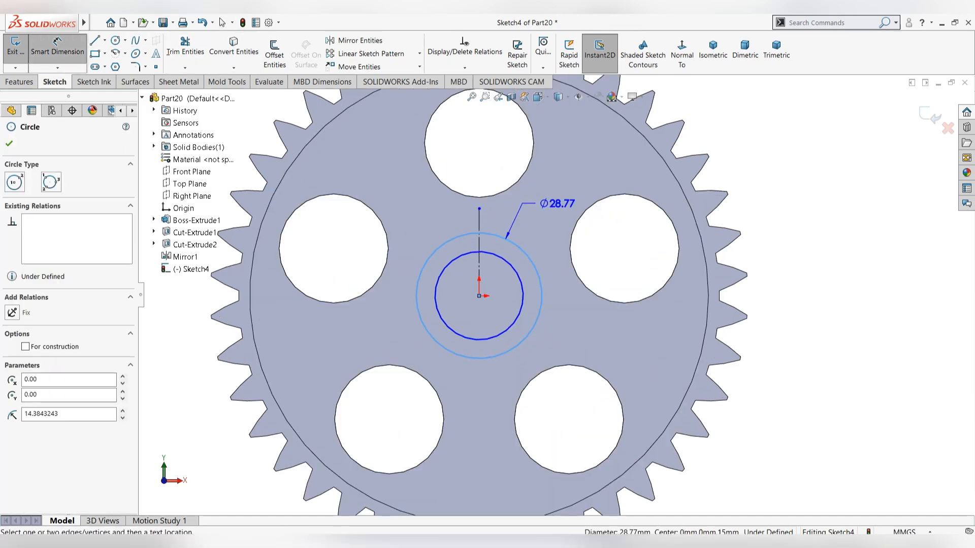
pyautogui.click(524, 202)
pyautogui.write('35')
pyautogui.press('Return')
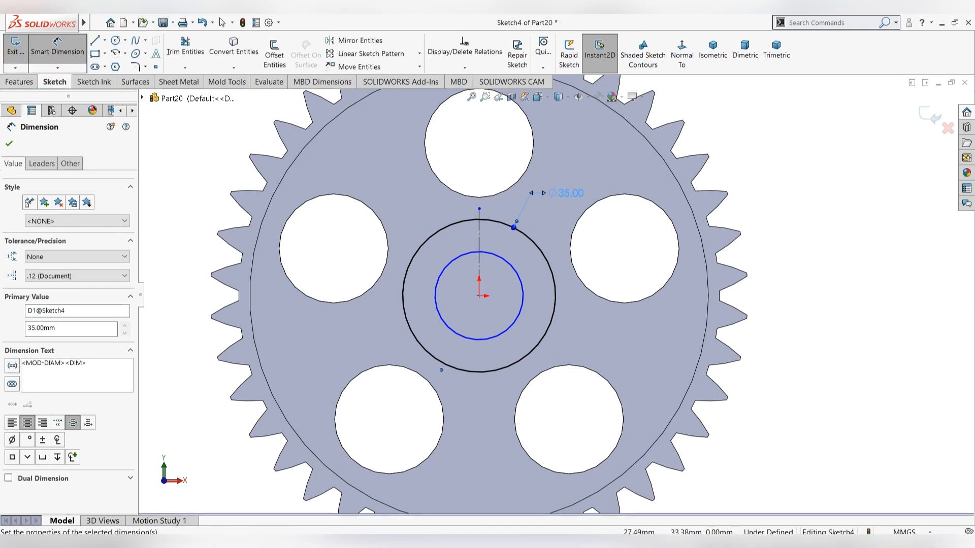
# - Dimension the inner concentric circle to a diameter of 25 mm
pyautogui.click(518, 274)
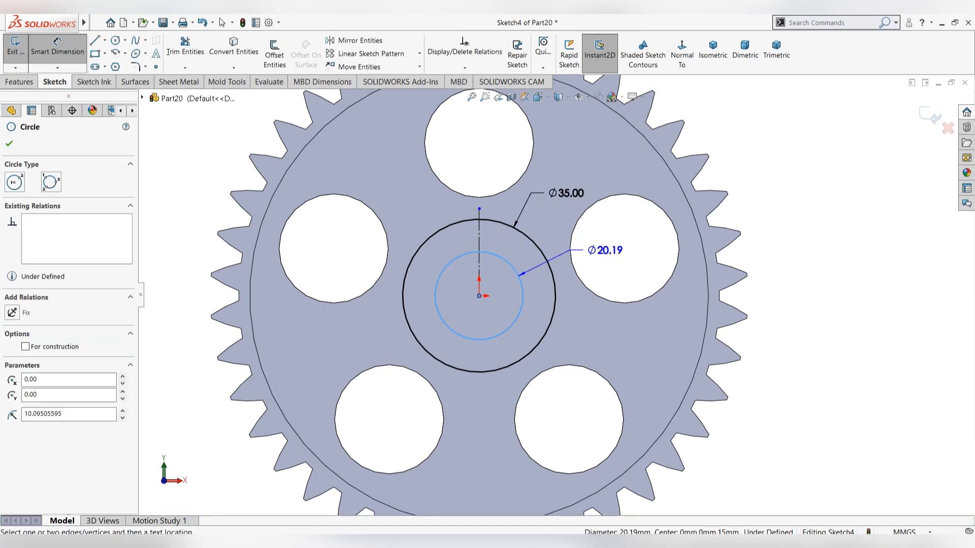
pyautogui.click(586, 250)
pyautogui.write('25')
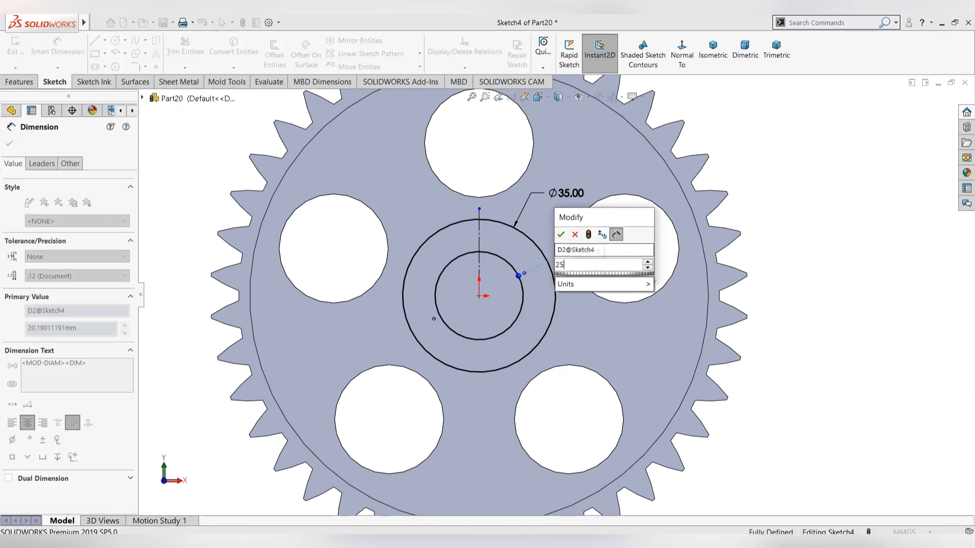
pyautogui.press('Return')
pyautogui.press('Escape')
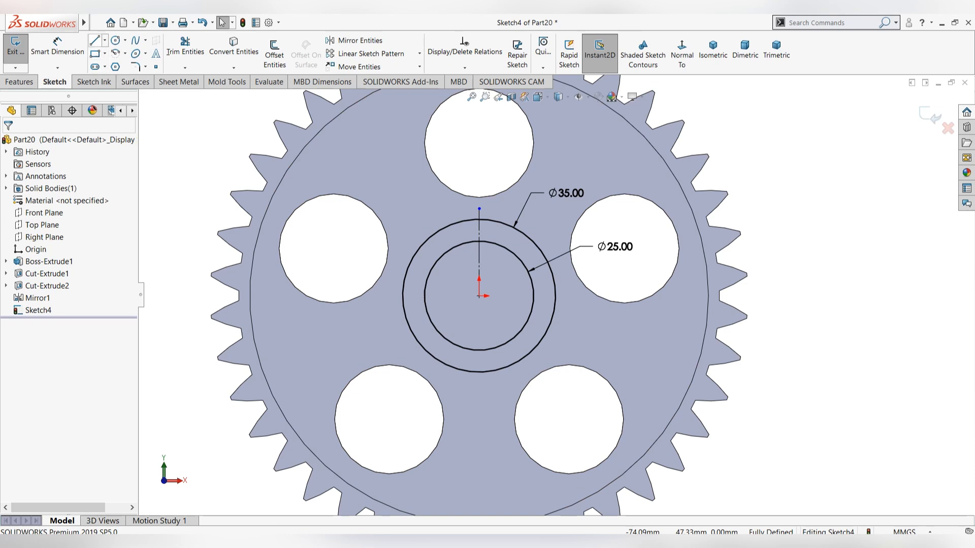
# - Draw a horizontal centerline about 44 mm long through the origin, extending past both sides of the 35 mm circle
pyautogui.click(104, 40)
pyautogui.click(114, 57)
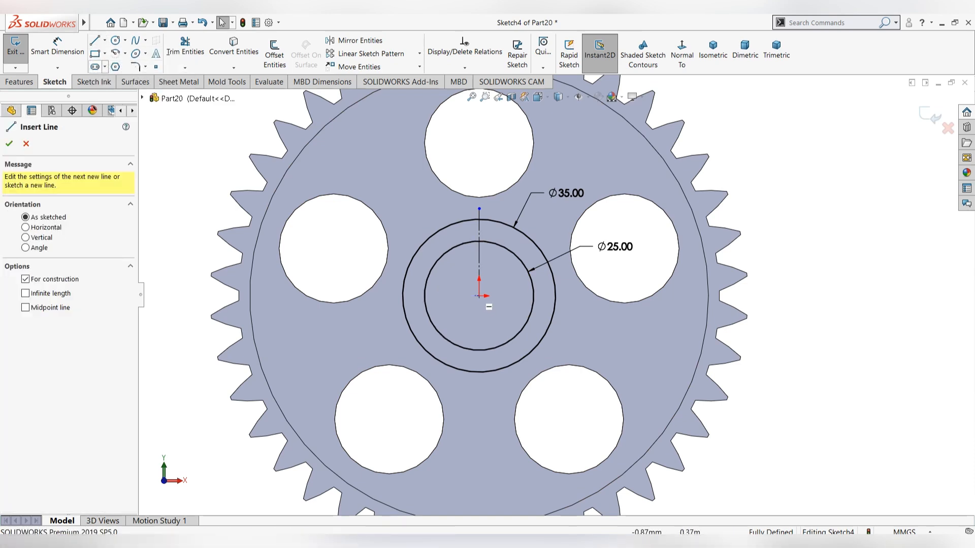
pyautogui.click(384, 295)
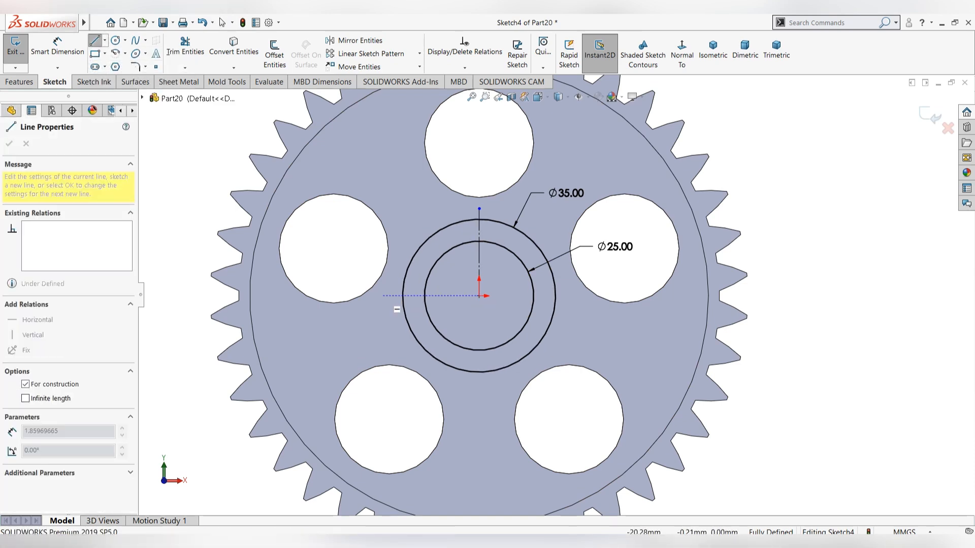
pyautogui.click(576, 295)
pyautogui.press('Escape')
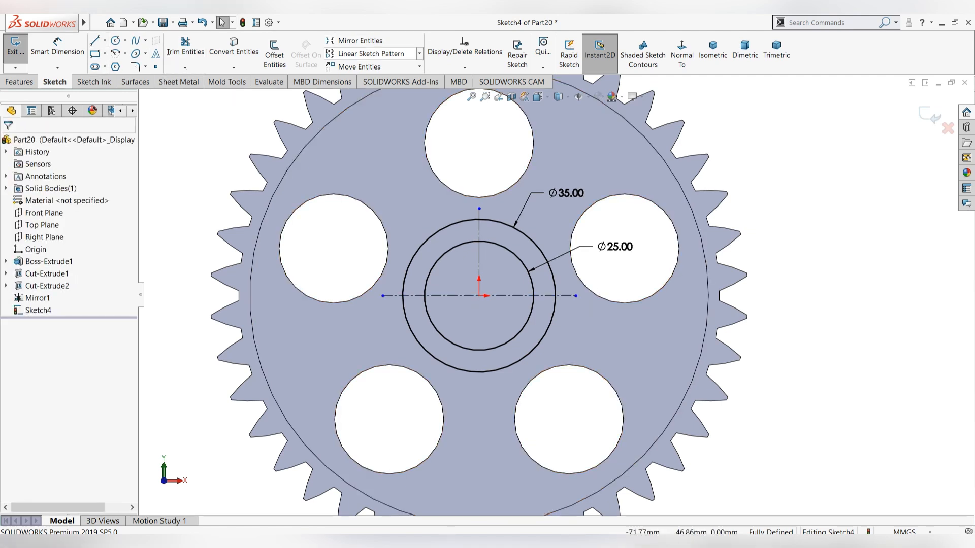
# - Offset the horizontal centerline 15.7 mm upward, reversing the default direction
pyautogui.click(274, 53)
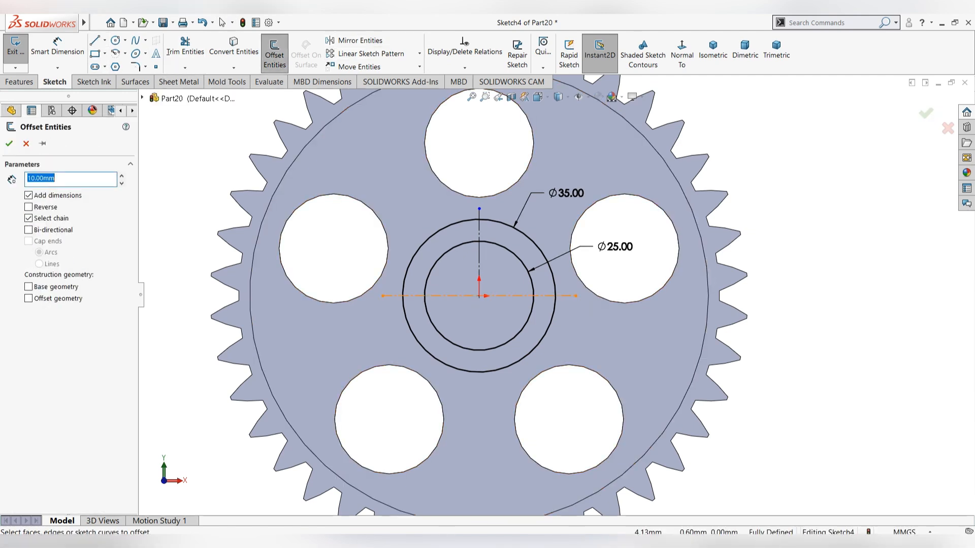
pyautogui.click(498, 296)
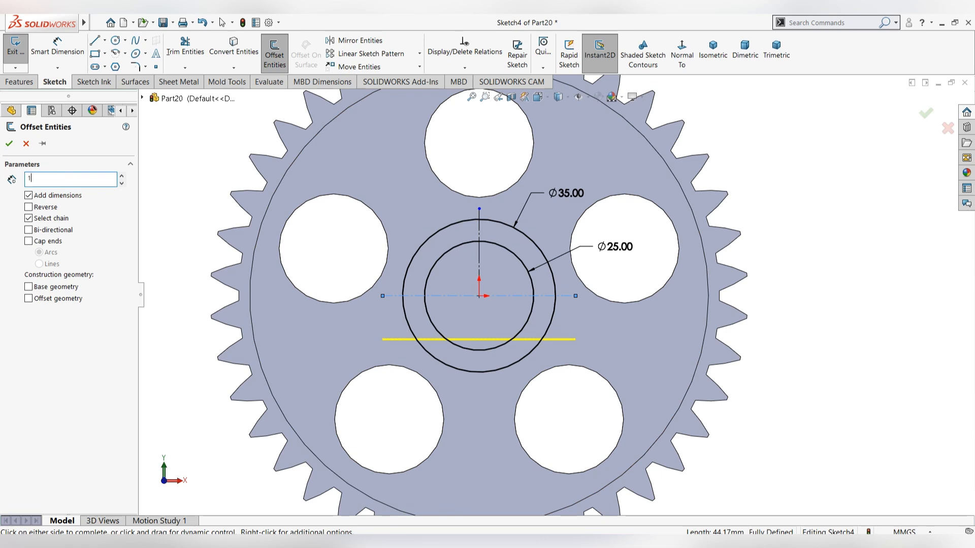
pyautogui.write('15.7')
pyautogui.press('Return')
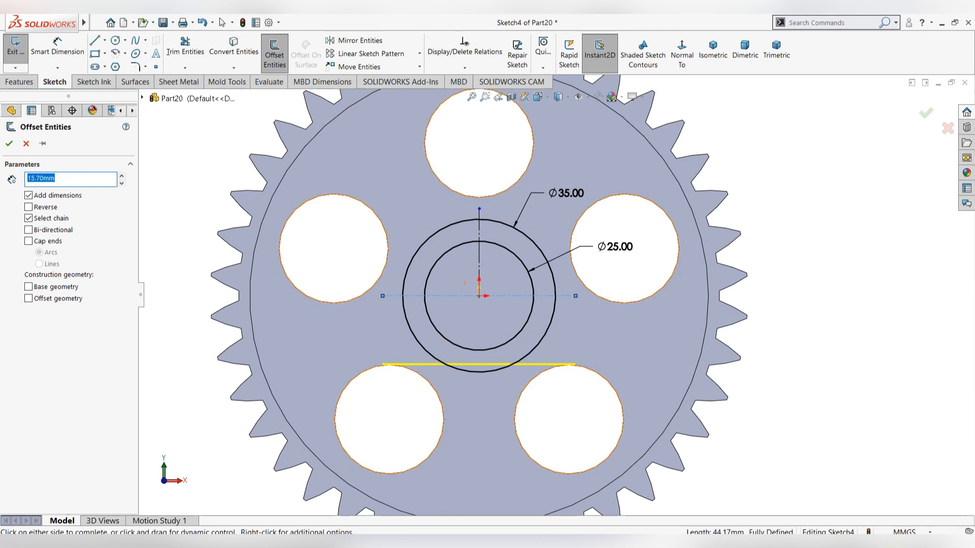
pyautogui.click(29, 207)
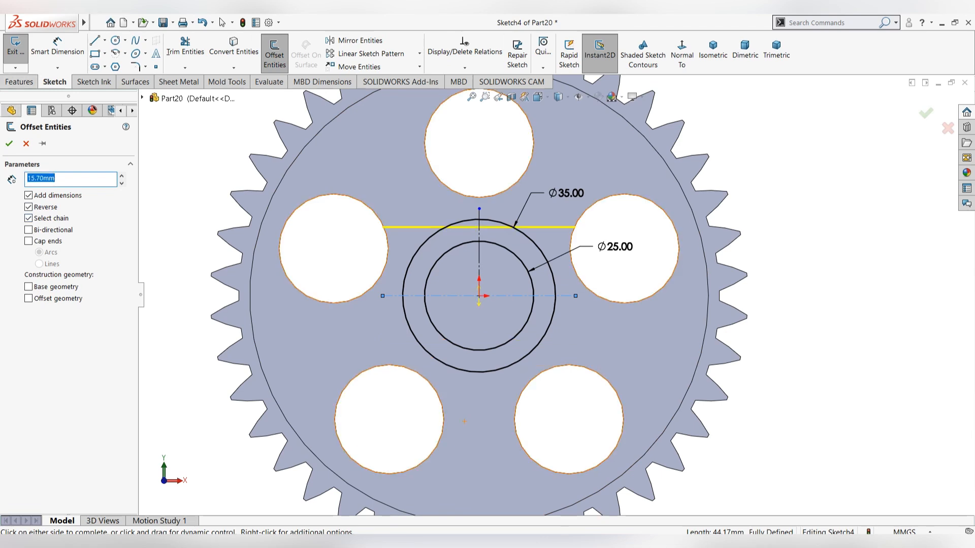
pyautogui.click(9, 144)
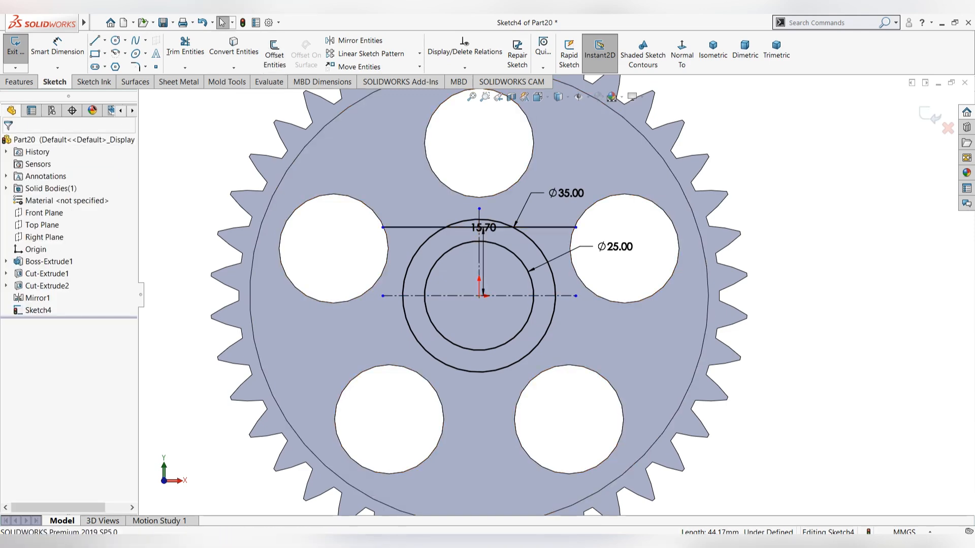
# - Offset the vertical centerline 3 mm to both sides with a bi-directional offset
pyautogui.press('Return')
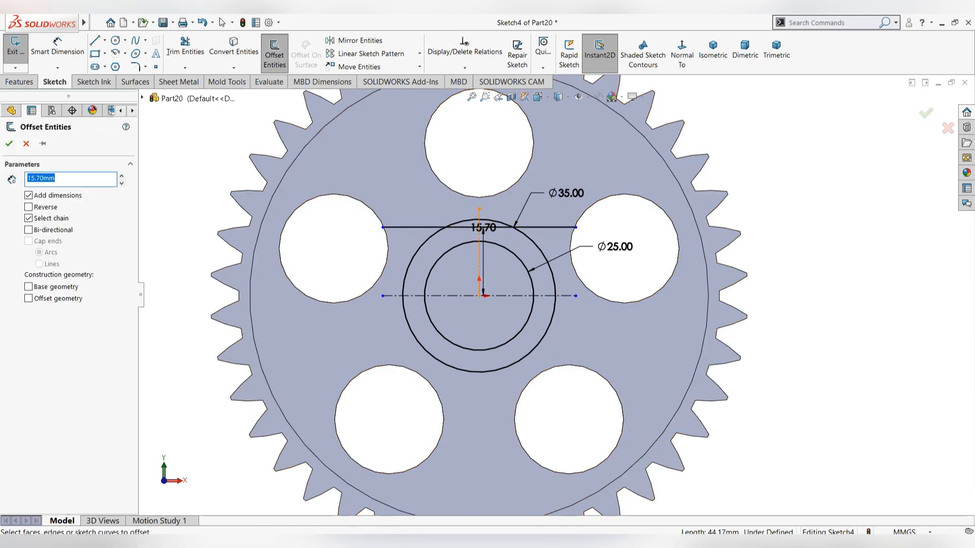
pyautogui.click(480, 256)
pyautogui.write('3')
pyautogui.press('Return')
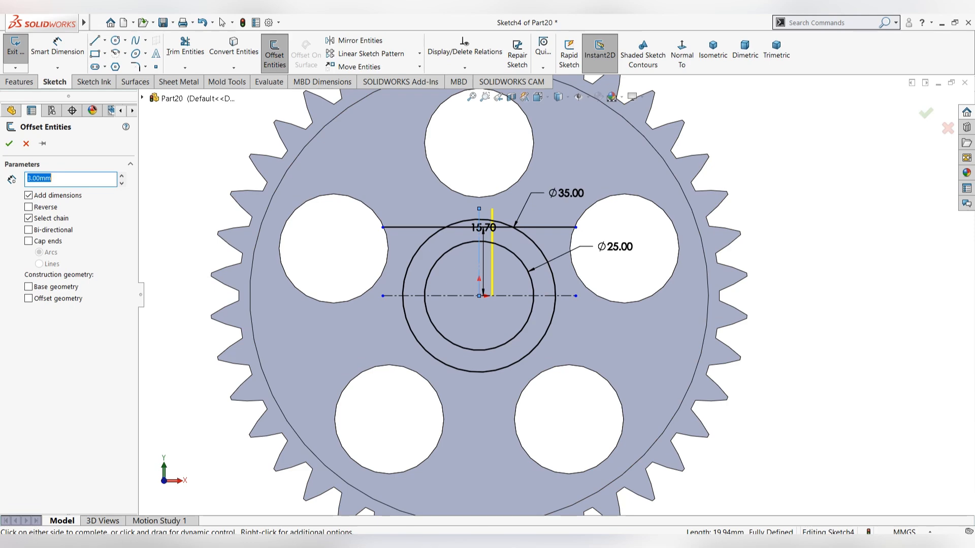
pyautogui.click(28, 230)
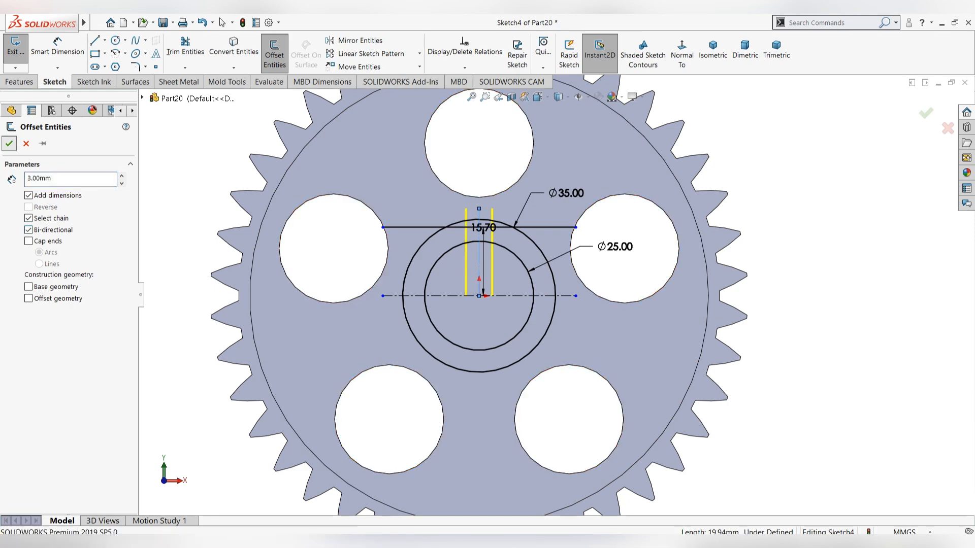
pyautogui.click(9, 143)
# - Power-trim the offset lines and the 25 mm circle's arc between them to leave a keyway slot opening into the bore
pyautogui.click(185, 46)
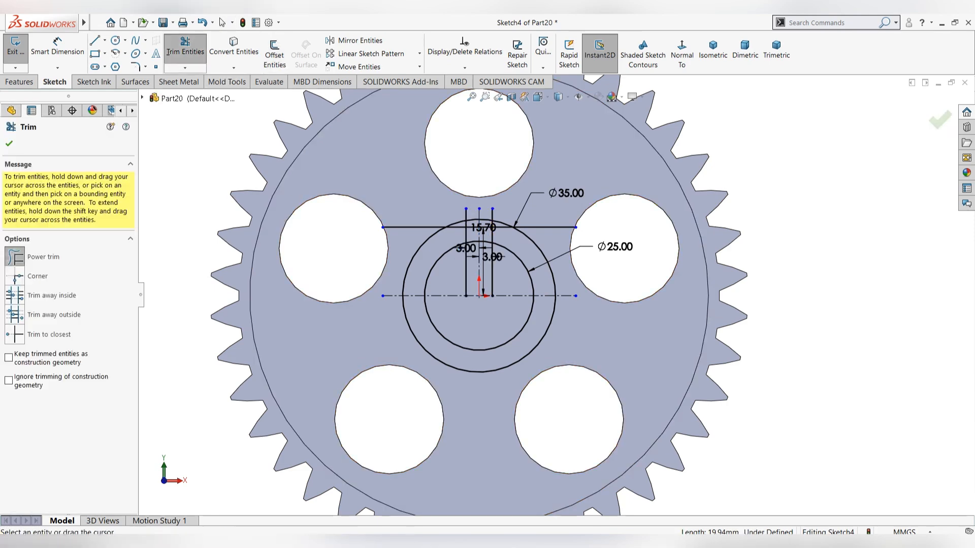
pyautogui.scroll(-4, 495, 212)
pyautogui.moveTo(510, 243)
pyautogui.mouseDown()
pyautogui.moveTo(468, 231)
pyautogui.moveTo(427, 247)
pyautogui.mouseUp()
pyautogui.moveTo(377, 228); pyautogui.dragTo(372, 248)
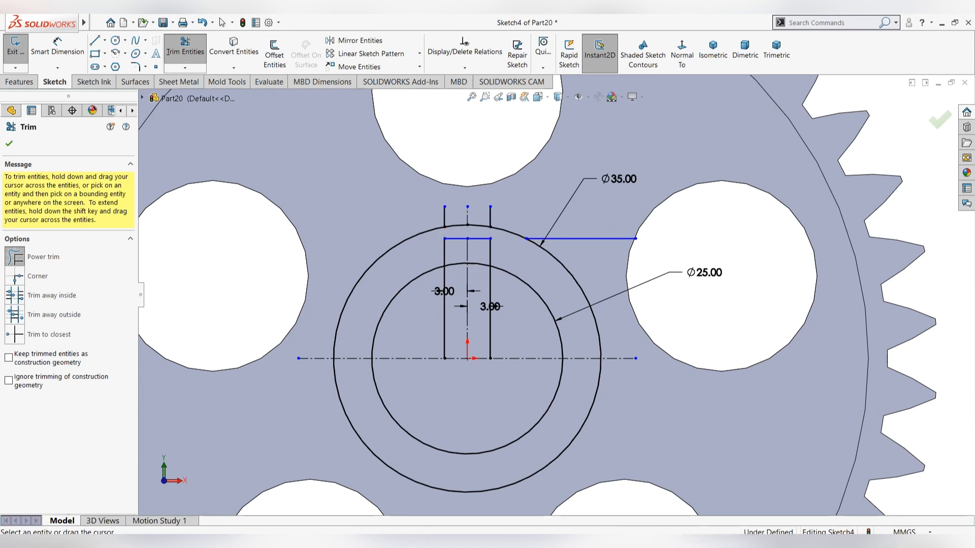
pyautogui.moveTo(422, 217); pyautogui.dragTo(446, 215)
pyautogui.moveTo(566, 226); pyautogui.dragTo(589, 247)
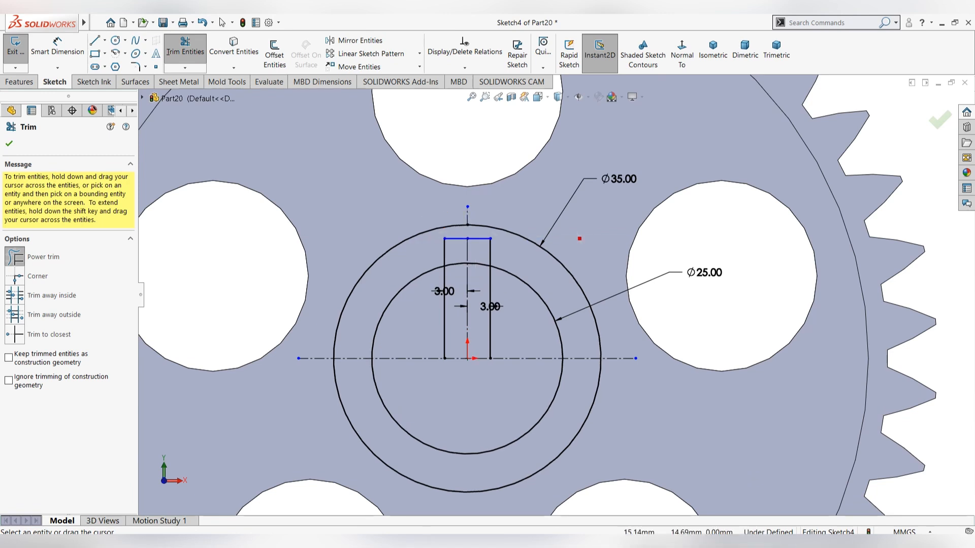
pyautogui.moveTo(507, 297)
pyautogui.mouseDown()
pyautogui.moveTo(437, 298)
pyautogui.moveTo(454, 257)
pyautogui.mouseUp()
pyautogui.scroll(5, 594, 331)
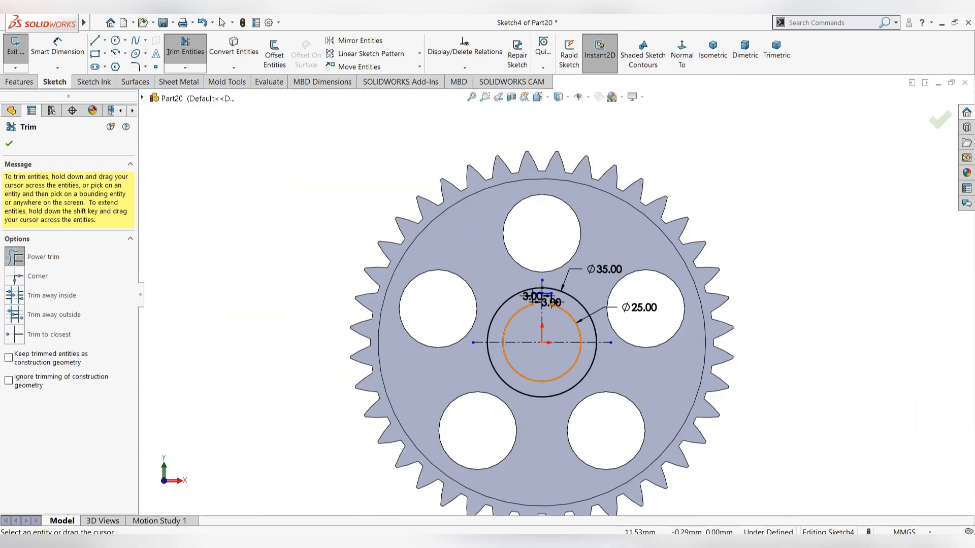
pyautogui.moveTo(581, 335); pyautogui.dragTo(621, 356, button='middle')
pyautogui.press('Escape')
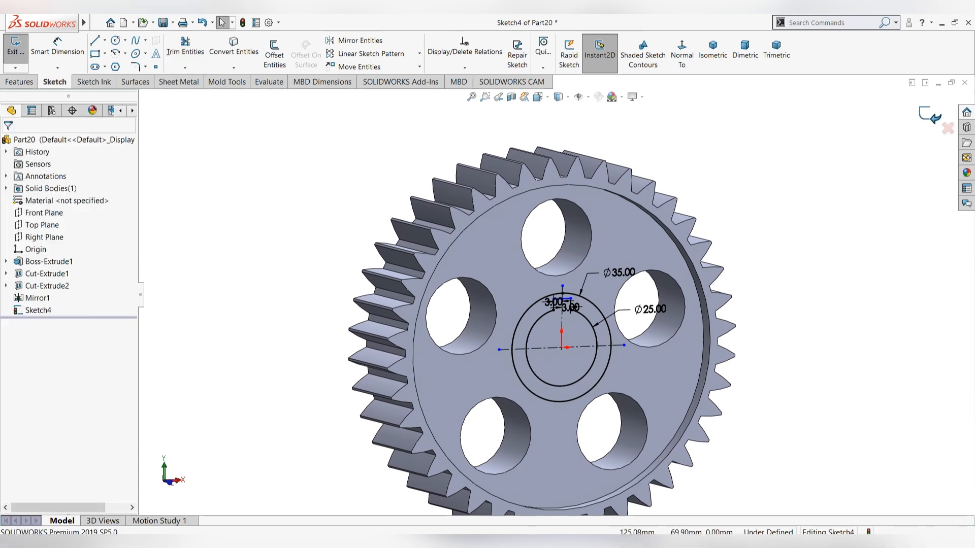
# - Close the hub sketch and set up a boss extrusion of its 35 mm circle in the reversed direction
pyautogui.click(930, 116)
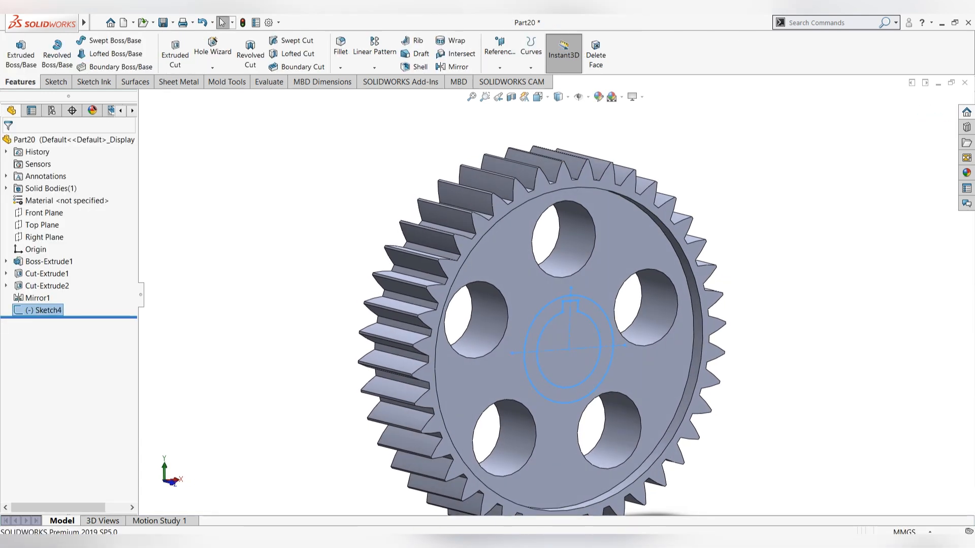
pyautogui.click(20, 51)
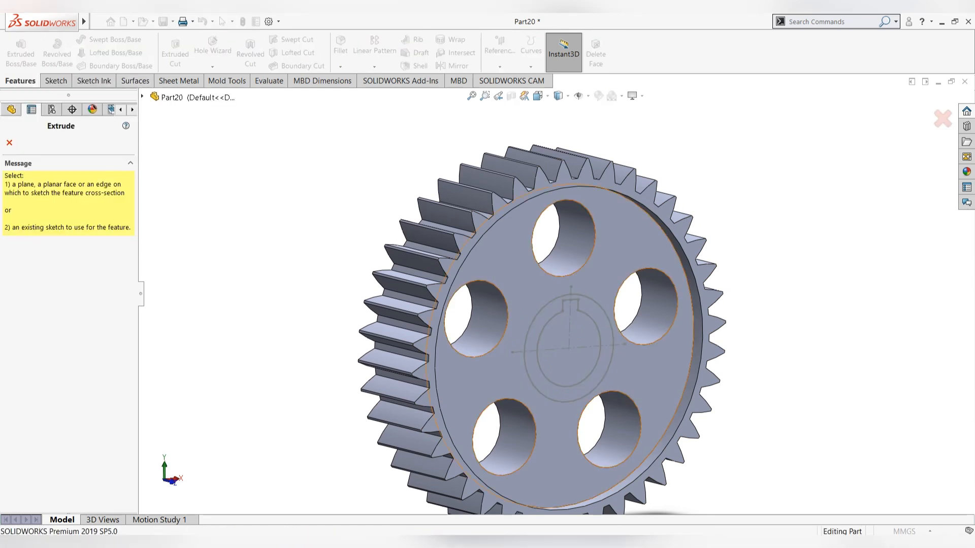
pyautogui.click(569, 296)
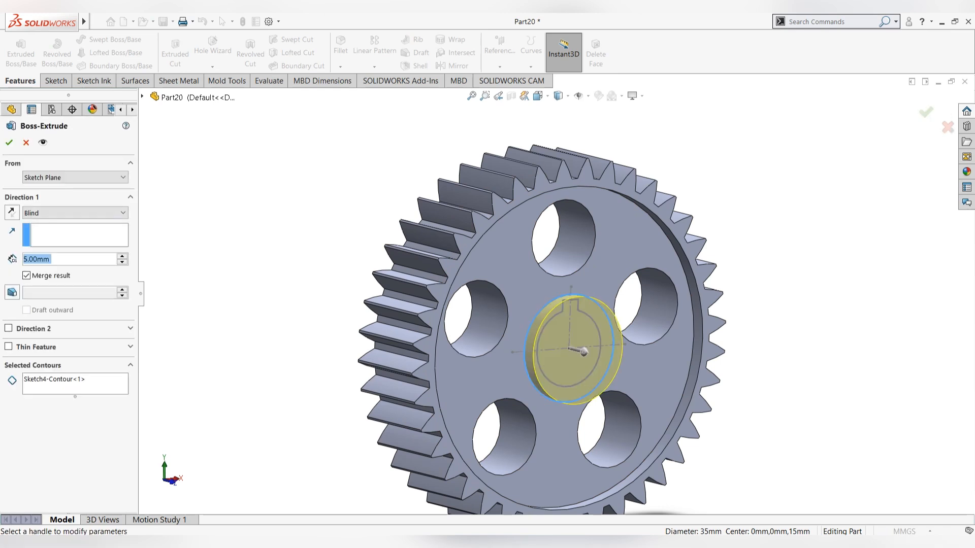
pyautogui.click(12, 212)
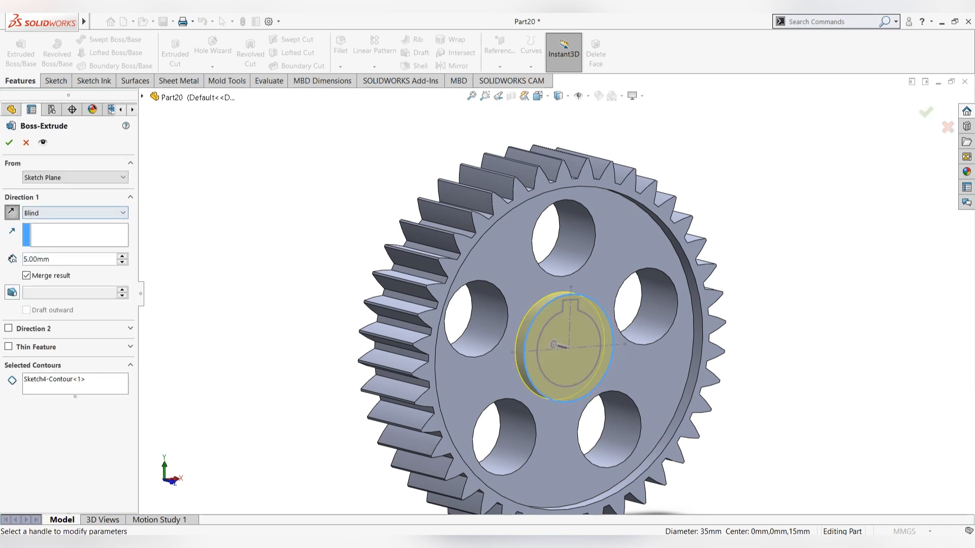
pyautogui.click(75, 213)
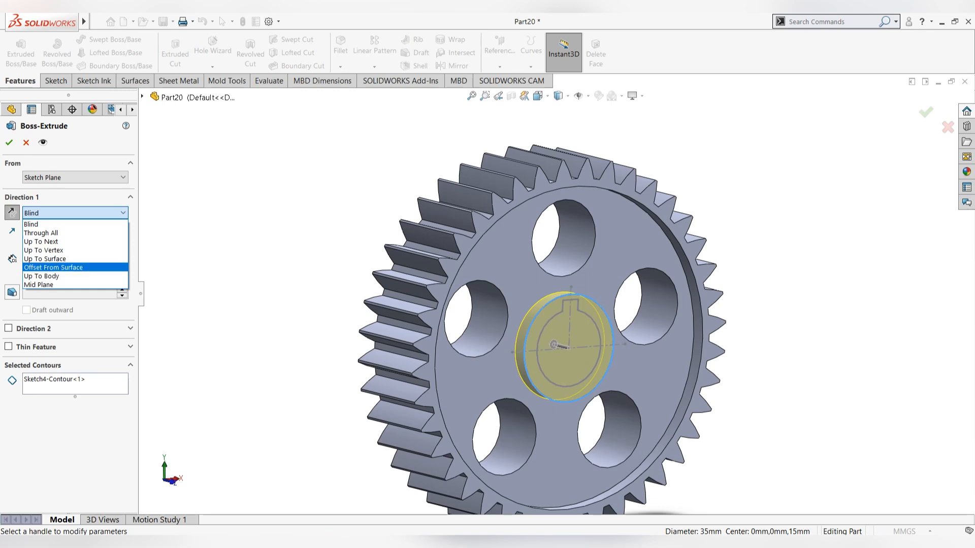
pyautogui.click(44, 250)
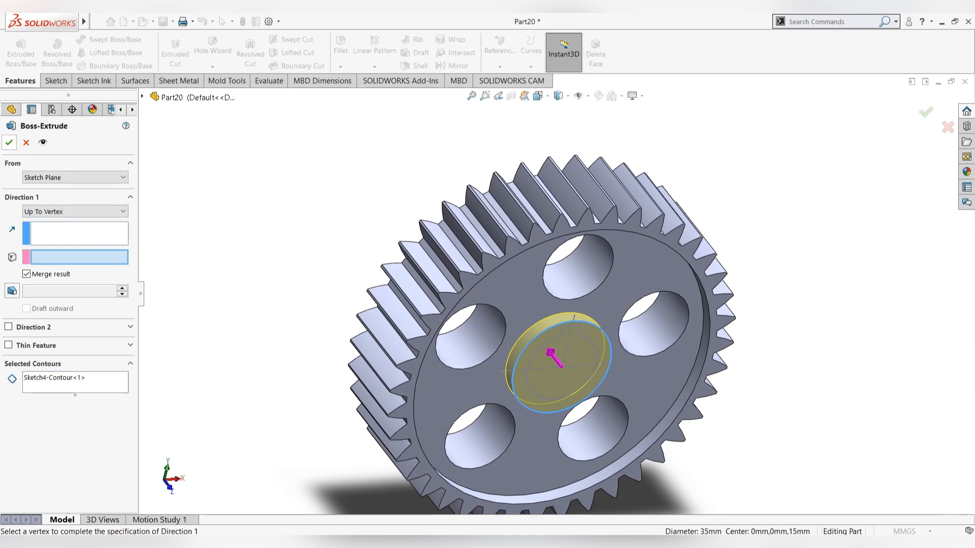
pyautogui.click(9, 142)
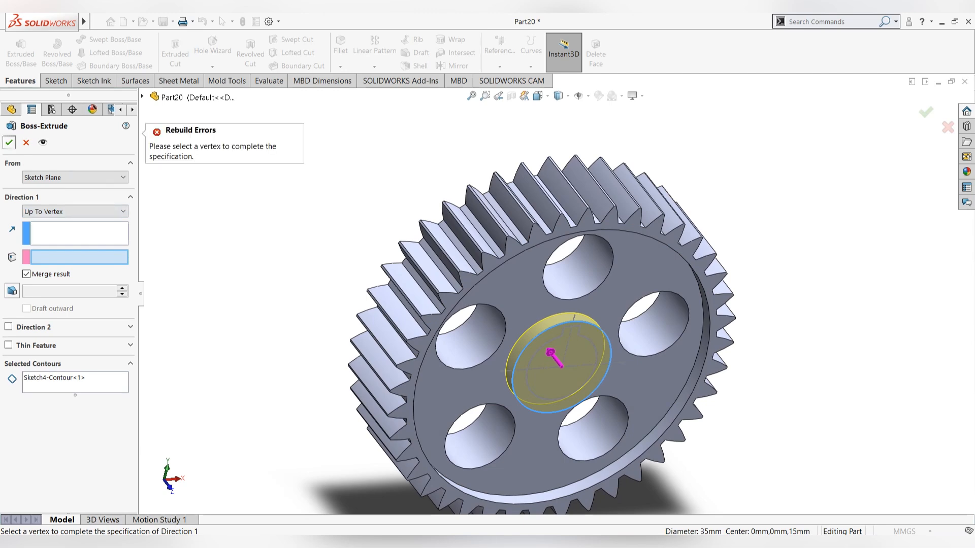
# - Extrude the 35 mm hub with an Up To Surface end condition, ending at the gear's recessed web face
pyautogui.click(78, 234)
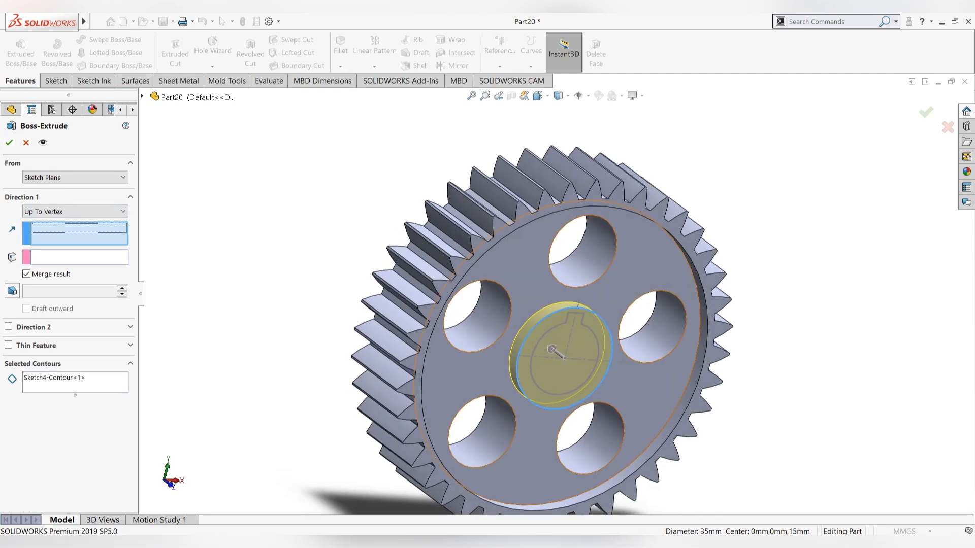
pyautogui.click(524, 273)
pyautogui.press('Return')
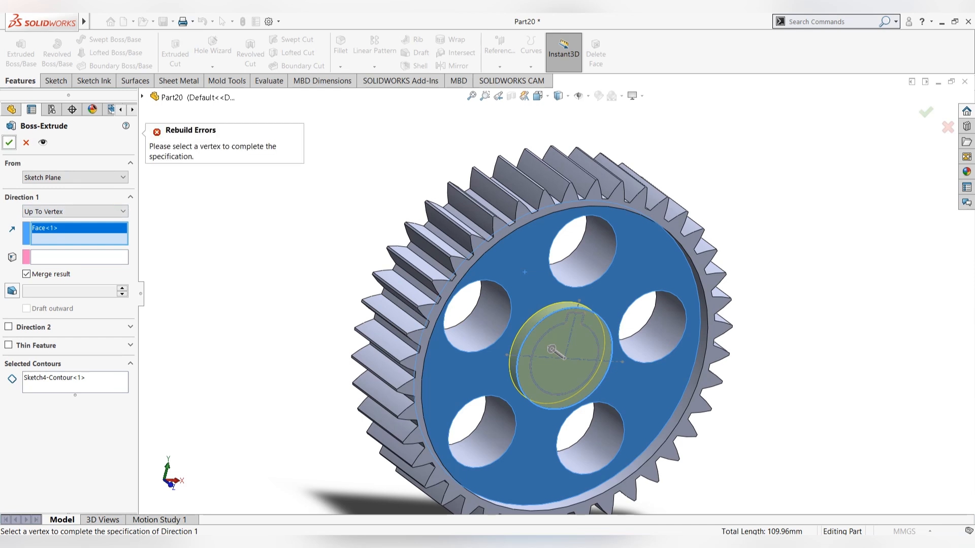
pyautogui.click(75, 212)
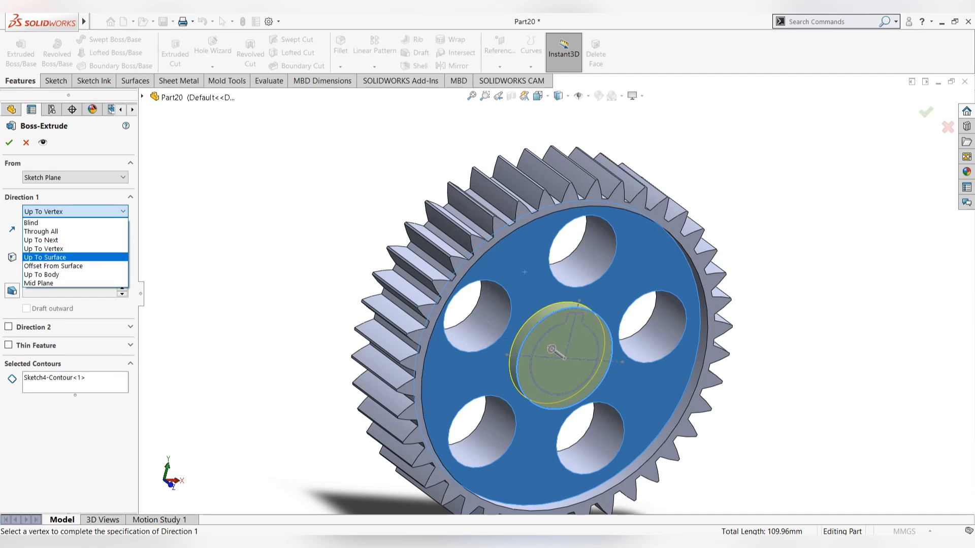
pyautogui.click(45, 257)
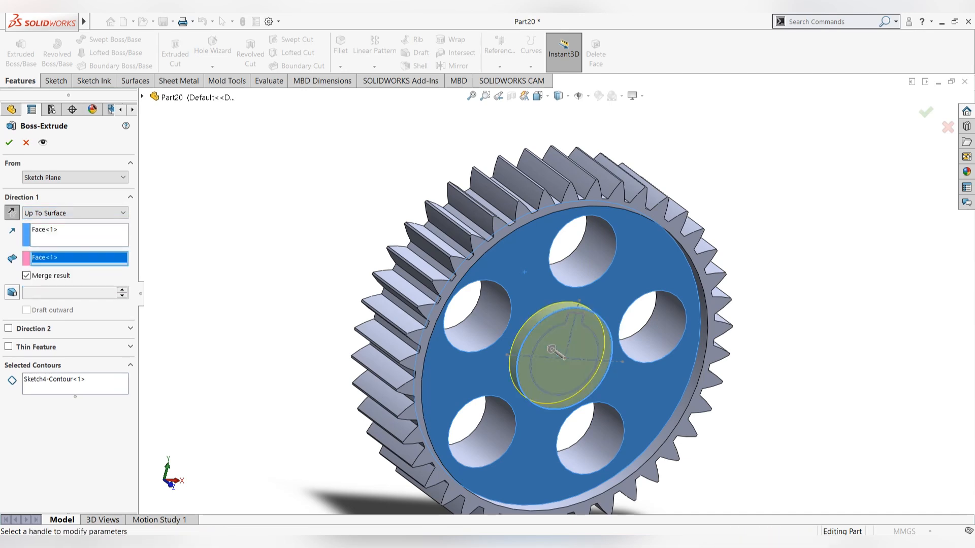
pyautogui.click(9, 142)
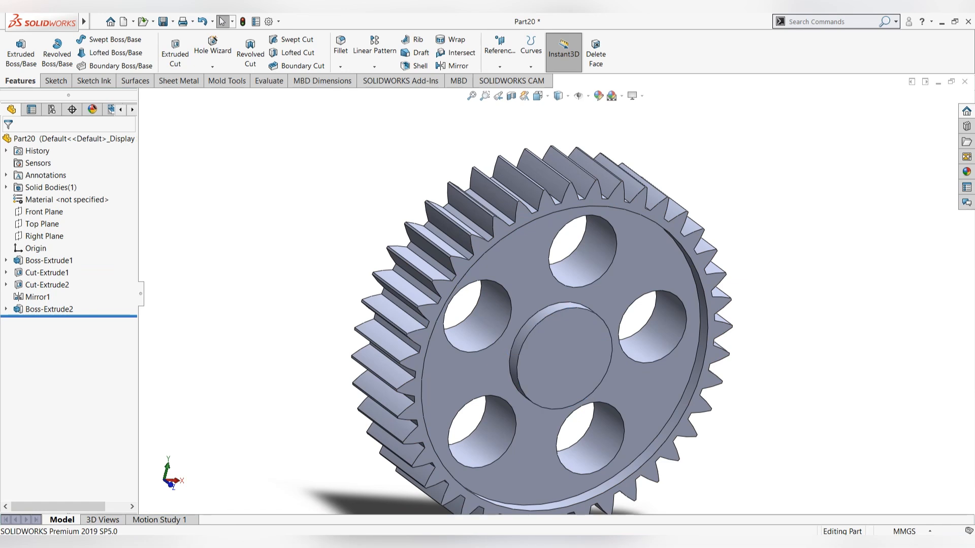
# - Mirror the hub extrusion about the Front Plane to the gear's opposite side
pyautogui.hotkey('ctrl', '7')
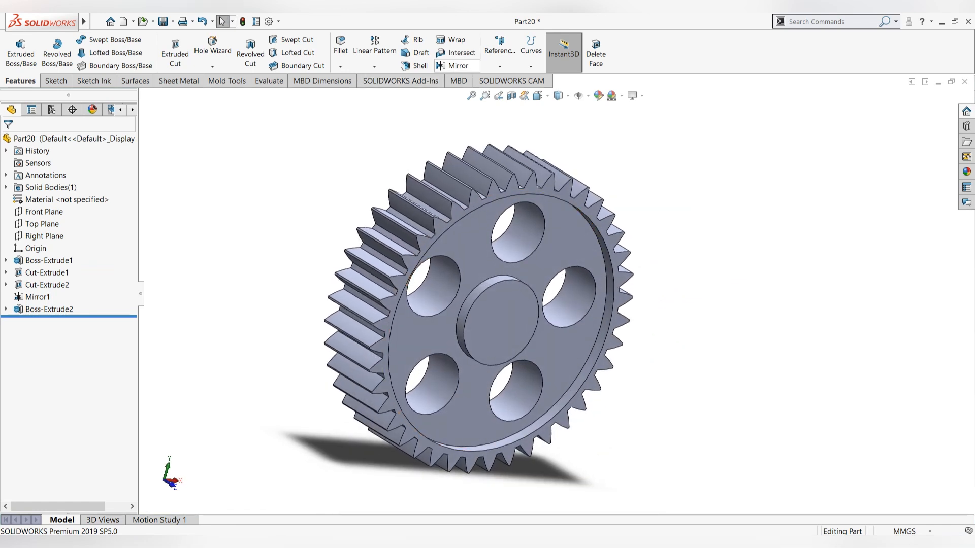
pyautogui.click(457, 66)
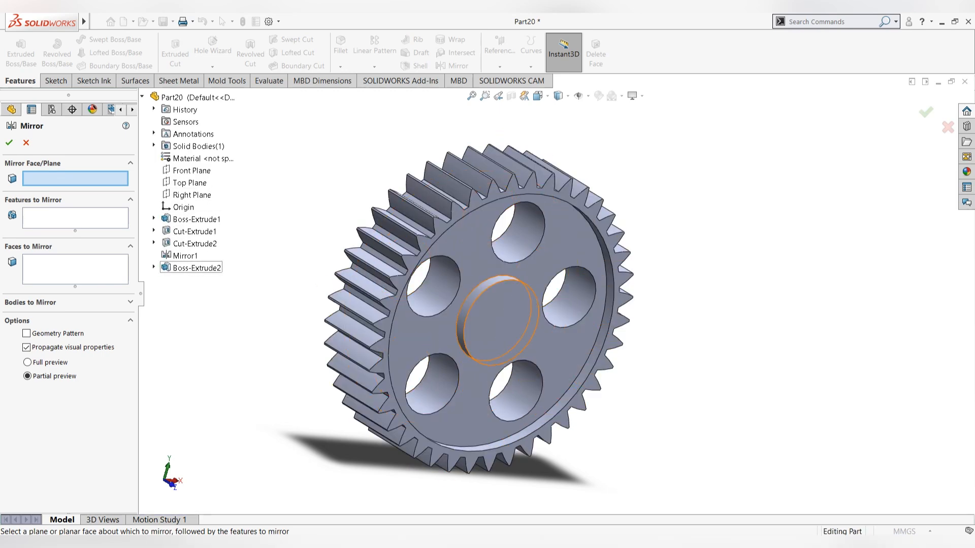
pyautogui.click(192, 171)
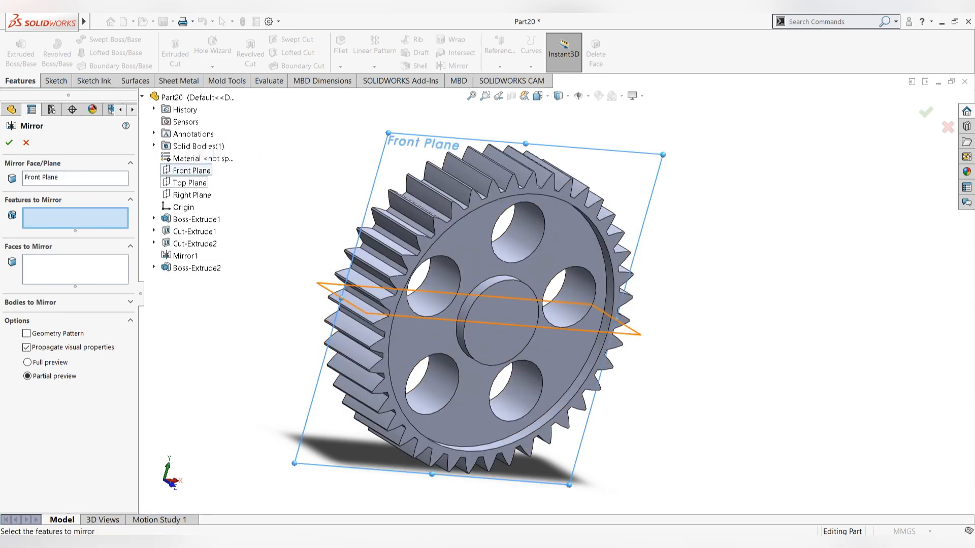
pyautogui.click(197, 268)
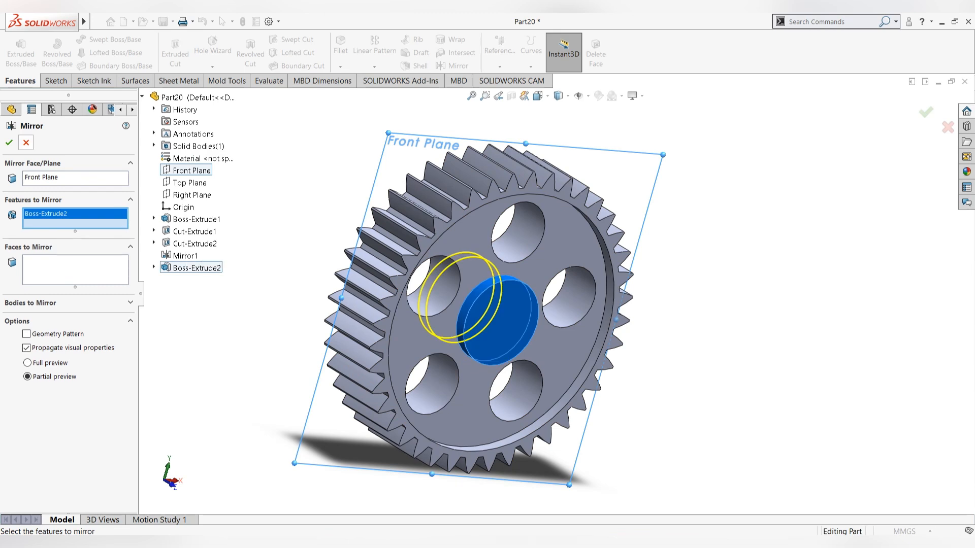
pyautogui.click(9, 143)
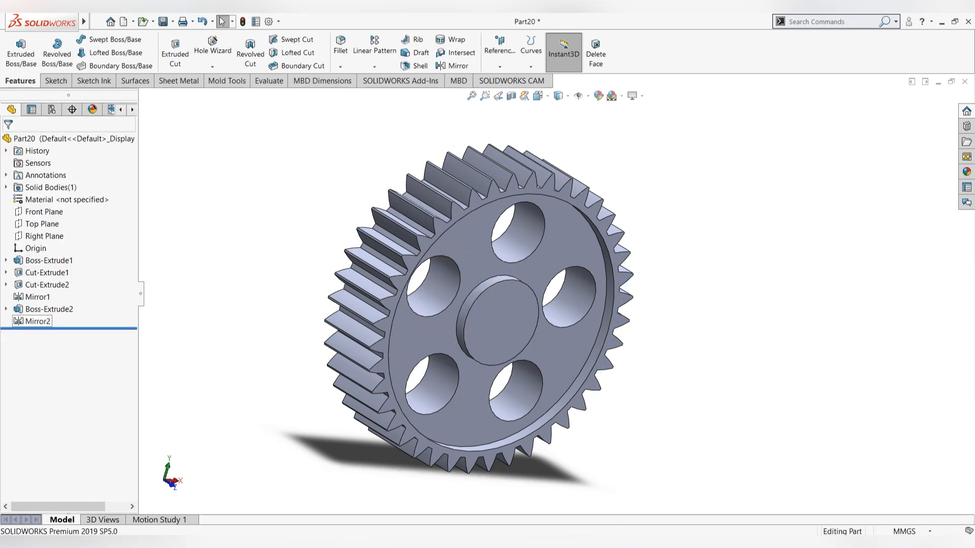
# - Show the hub sketch and cut its 25 mm keyed bore contour Through All
pyautogui.click(6, 309)
pyautogui.rightClick(39, 322)
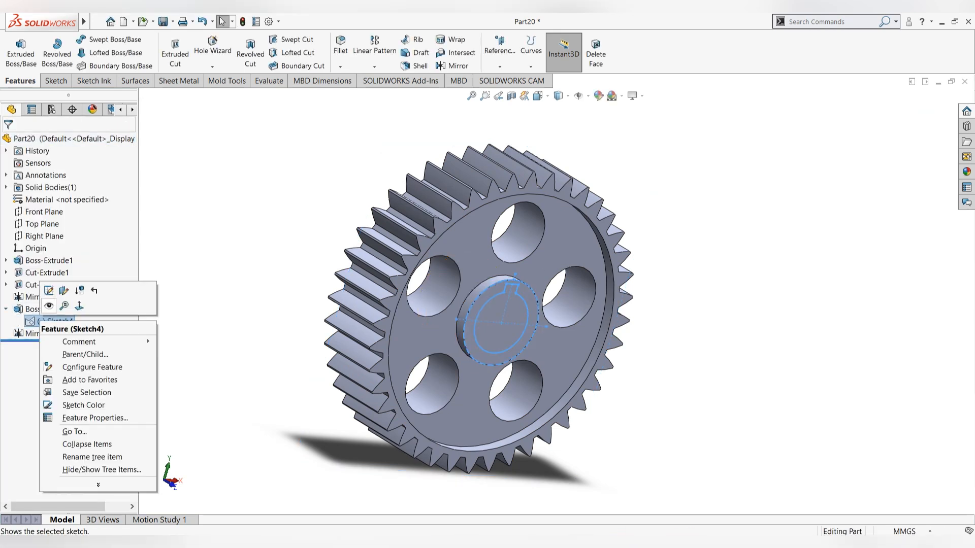
pyautogui.click(49, 307)
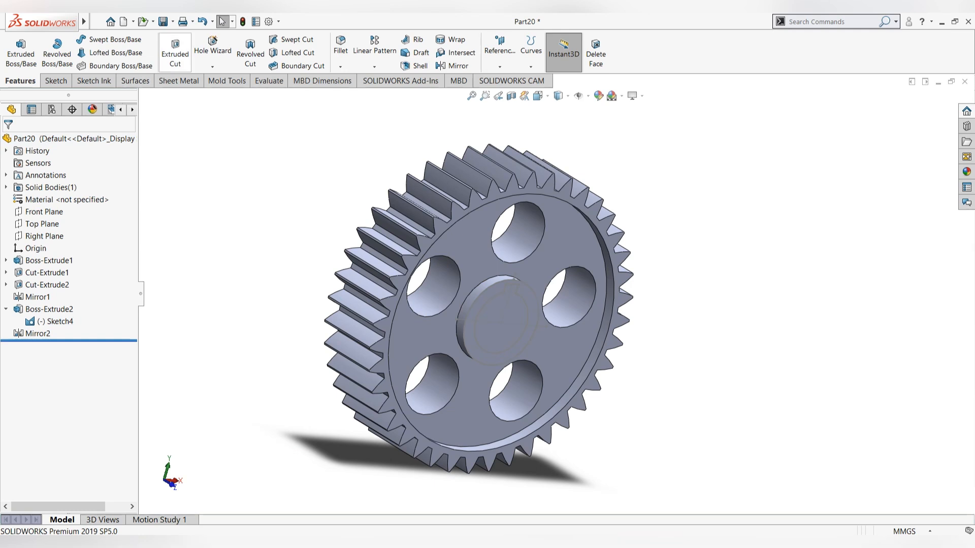
pyautogui.click(175, 51)
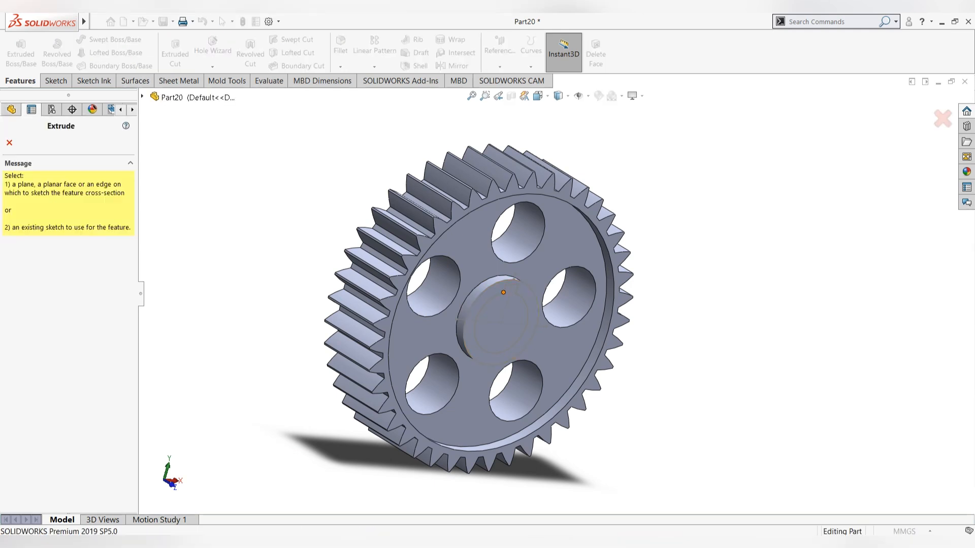
pyautogui.click(478, 311)
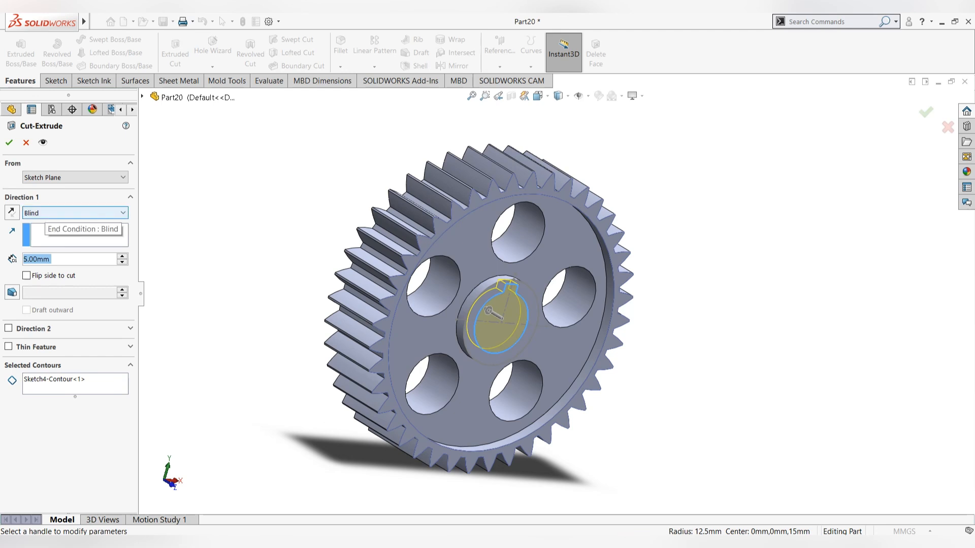
pyautogui.click(74, 213)
pyautogui.click(41, 232)
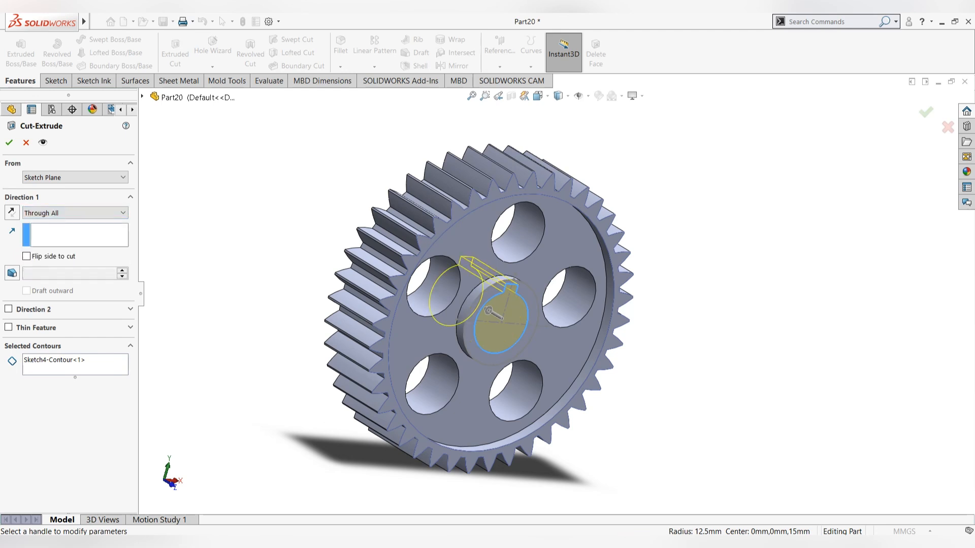
pyautogui.click(9, 142)
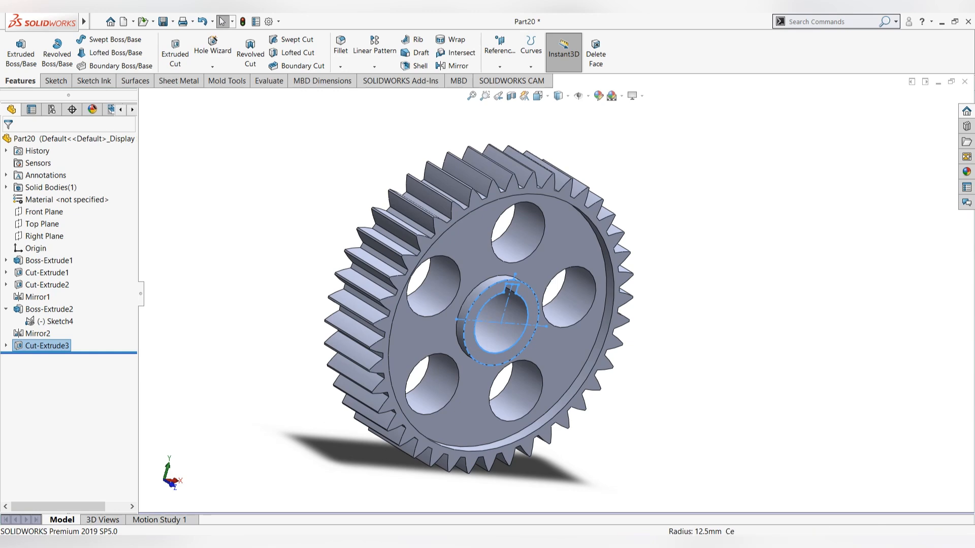
# - Hide the hub sketch on the finished bore
pyautogui.moveTo(487, 315)
pyautogui.mouseDown(button='middle')
pyautogui.moveTo(460, 302)
pyautogui.moveTo(490, 315)
pyautogui.mouseUp(button='middle')
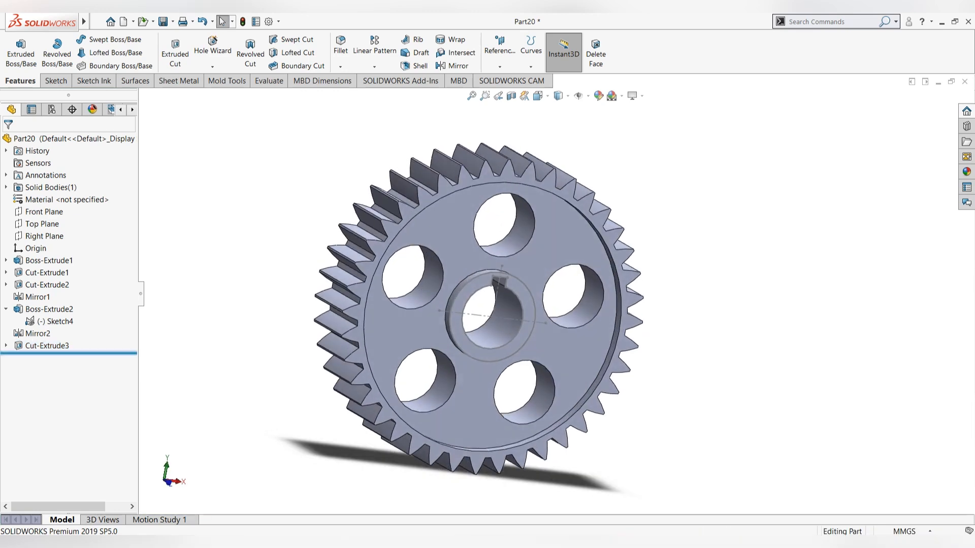
pyautogui.rightClick(45, 322)
pyautogui.click(57, 307)
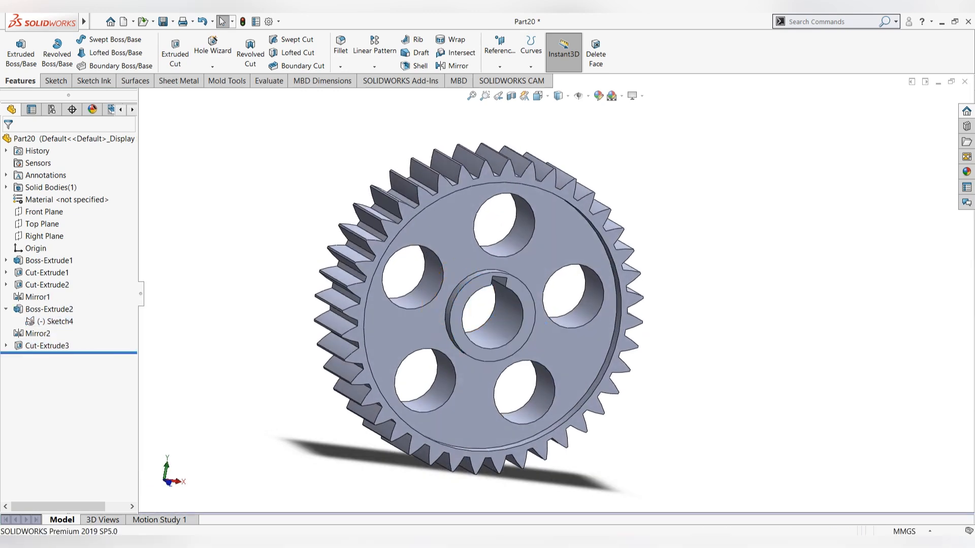
# - Change the whole gear's appearance to white from the standard colour swatches
pyautogui.moveTo(487, 315)
pyautogui.mouseDown(button='middle')
pyautogui.moveTo(559, 316)
pyautogui.moveTo(475, 312)
pyautogui.moveTo(503, 312)
pyautogui.moveTo(482, 313)
pyautogui.moveTo(493, 313)
pyautogui.mouseUp(button='middle')
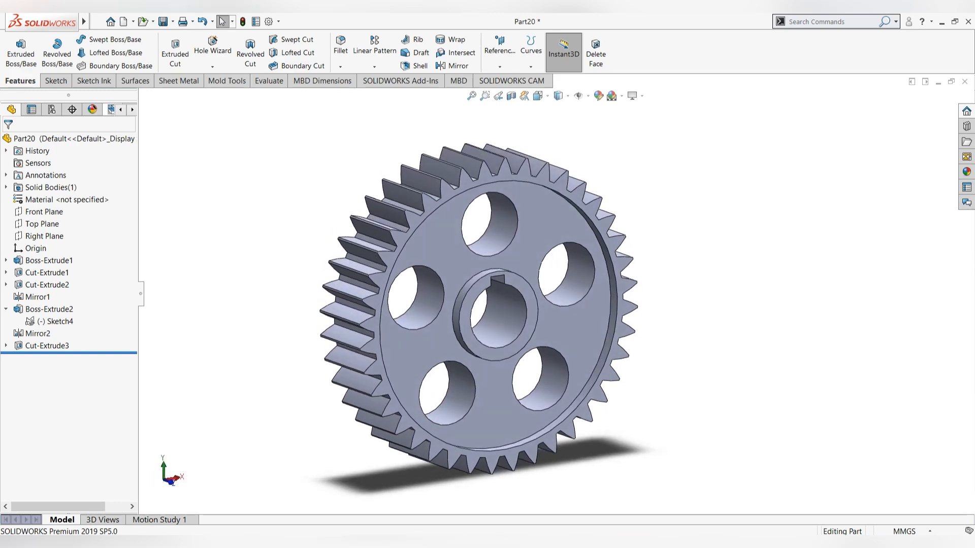
pyautogui.click(56, 81)
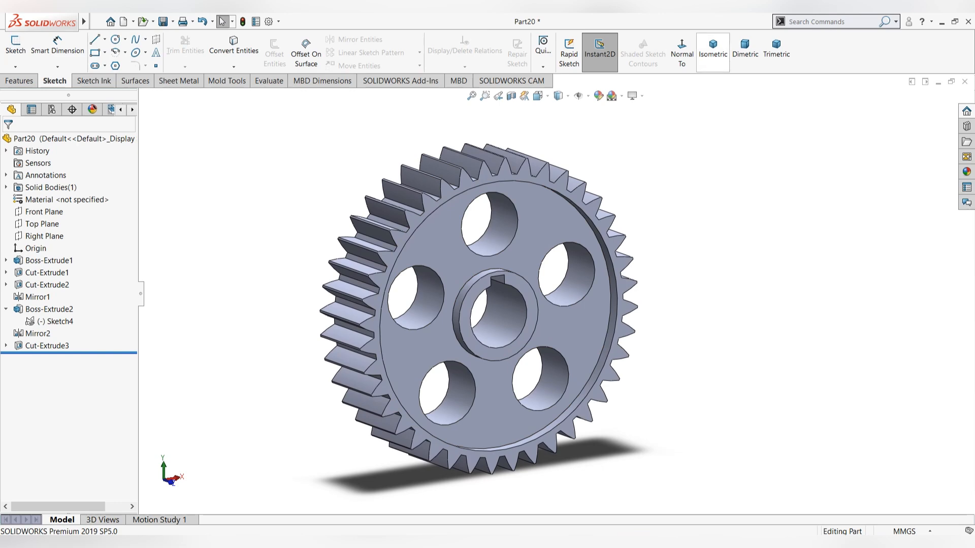
pyautogui.click(713, 50)
pyautogui.moveTo(523, 315); pyautogui.dragTo(578, 287, button='middle')
pyautogui.scroll(-3, 734, 243)
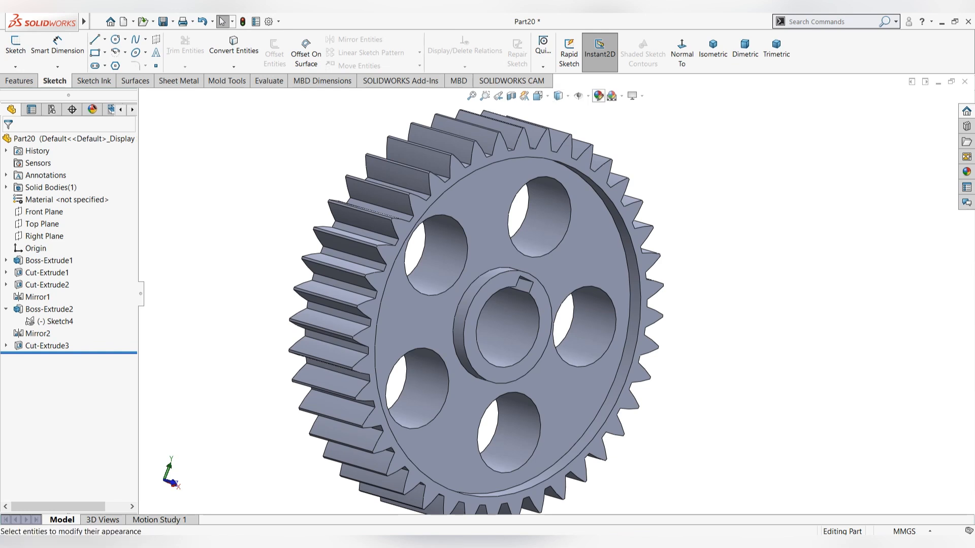
pyautogui.click(598, 95)
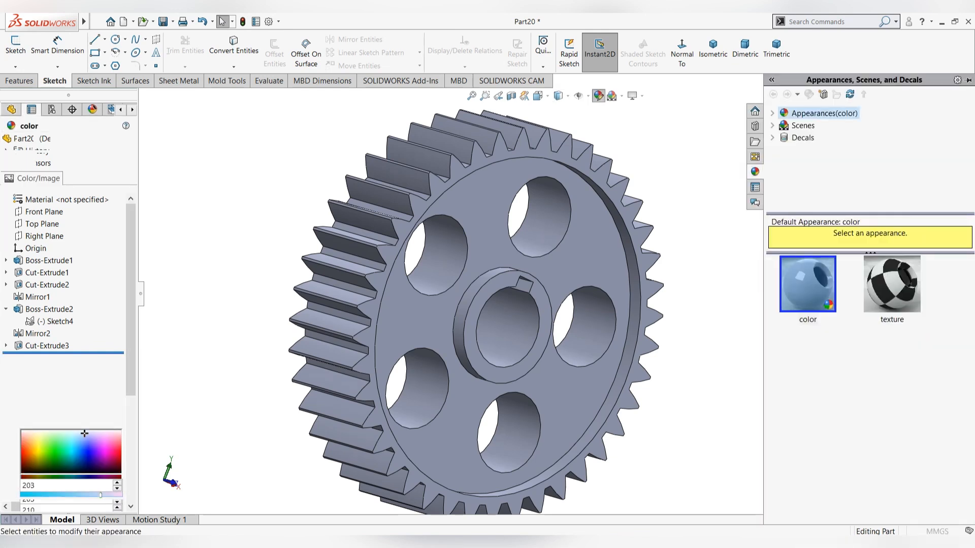
pyautogui.click(94, 387)
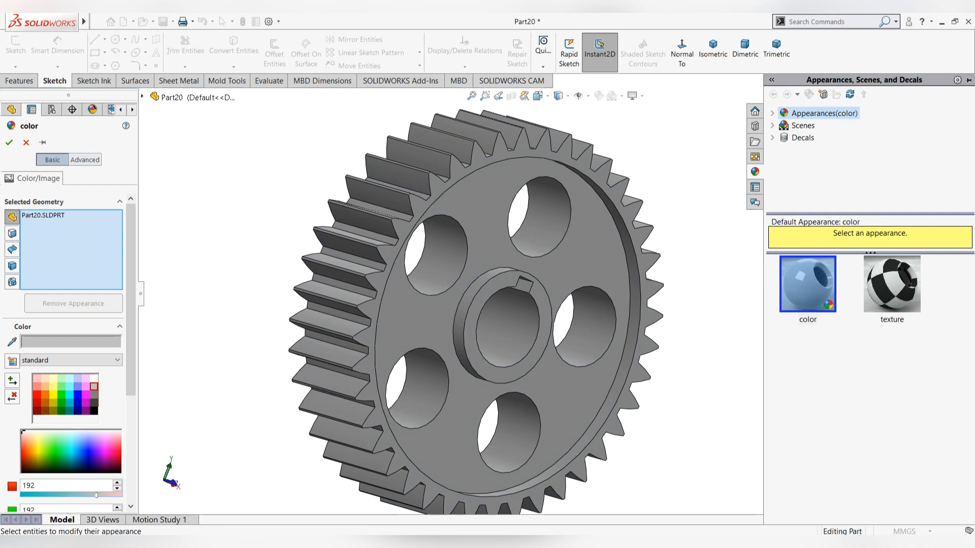
pyautogui.click(94, 379)
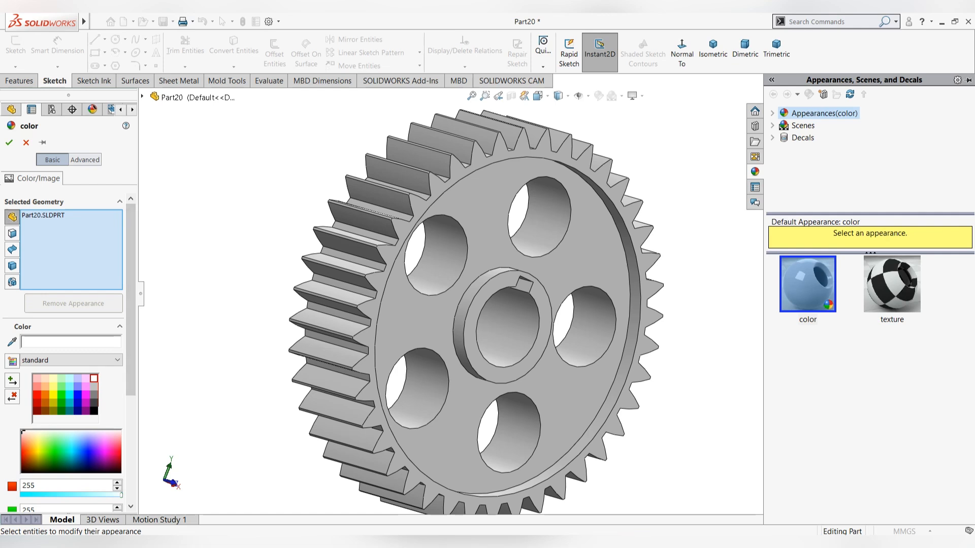
pyautogui.click(10, 142)
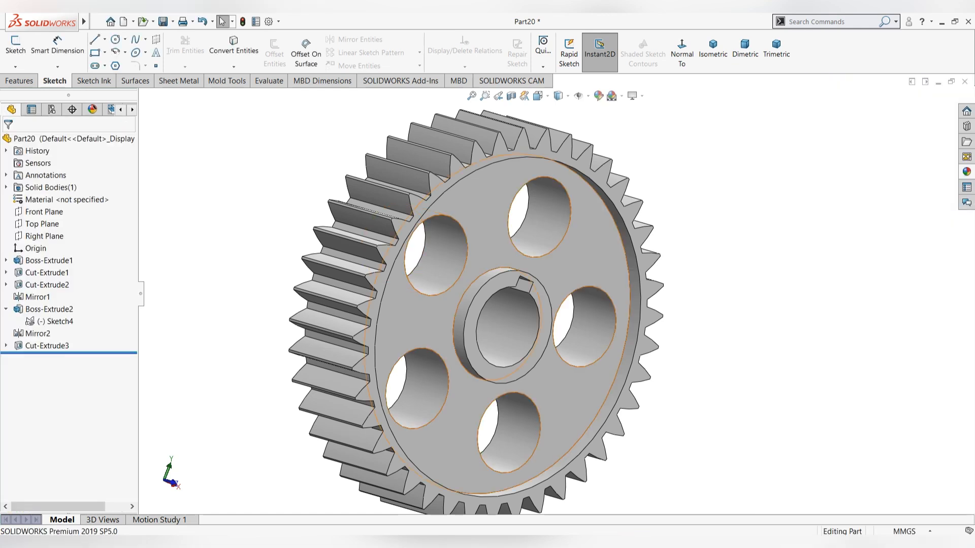
# - Select the front side's recess floor and wall, hub end and outer faces, and toothed rim face together
pyautogui.click(551, 269)
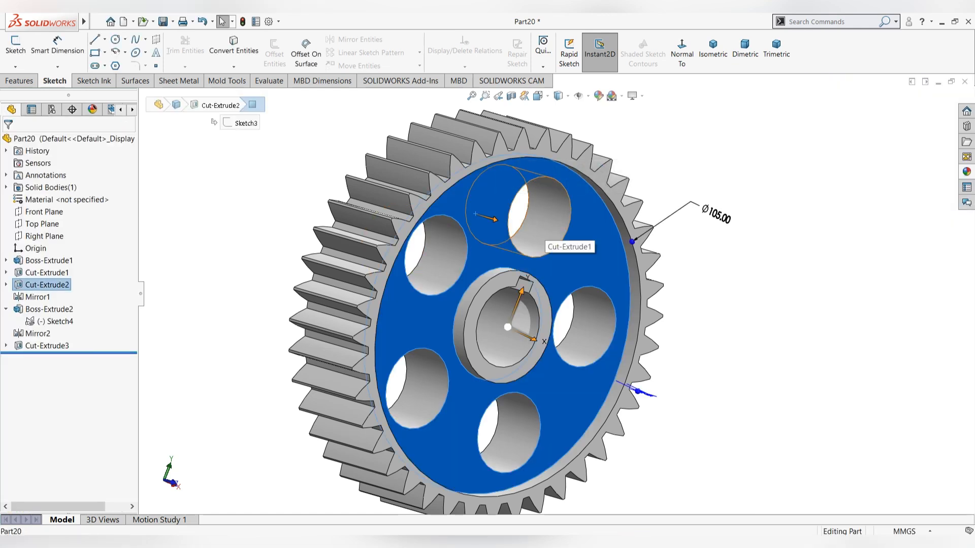
pyautogui.click(547, 328)
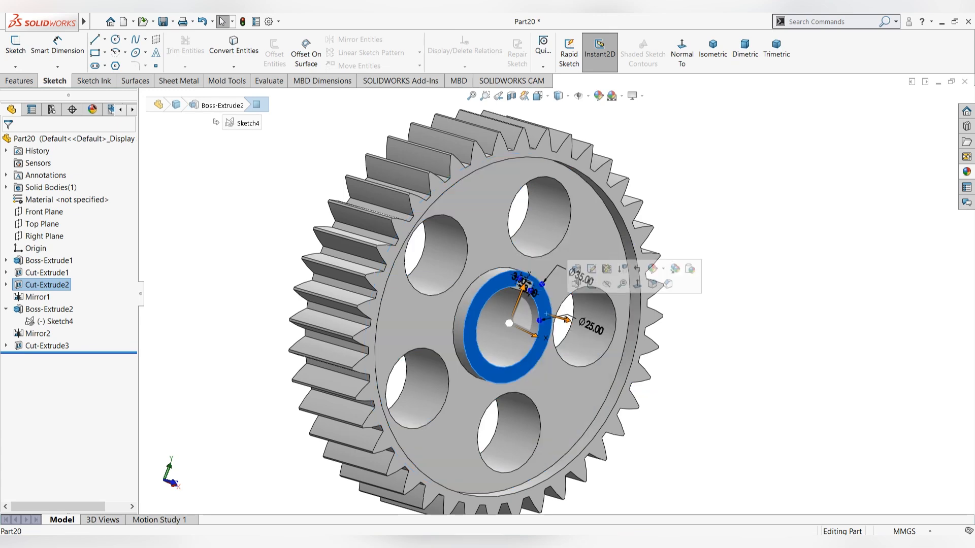
pyautogui.keyDown('ctrl'); pyautogui.click(480, 256); pyautogui.keyUp('ctrl')
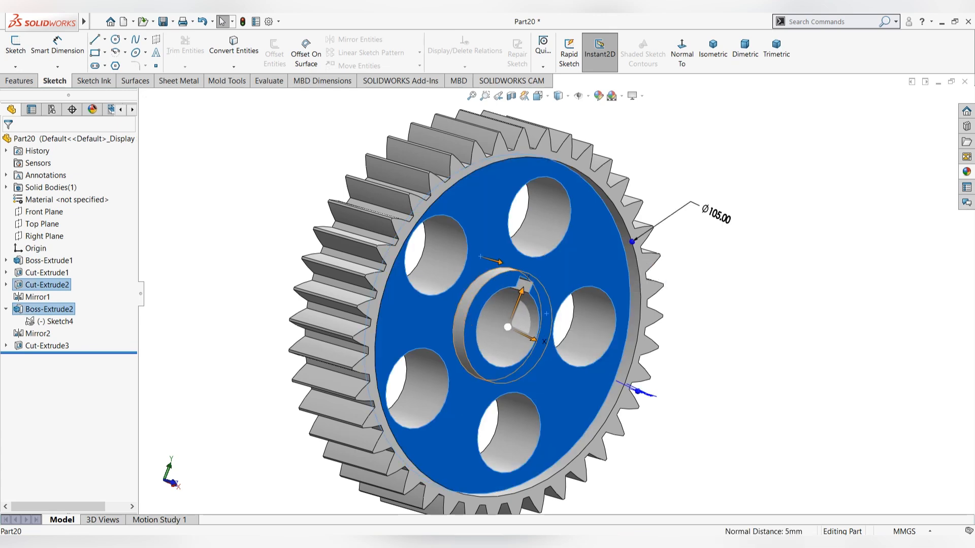
pyautogui.keyDown('ctrl'); pyautogui.click(474, 290); pyautogui.keyUp('ctrl')
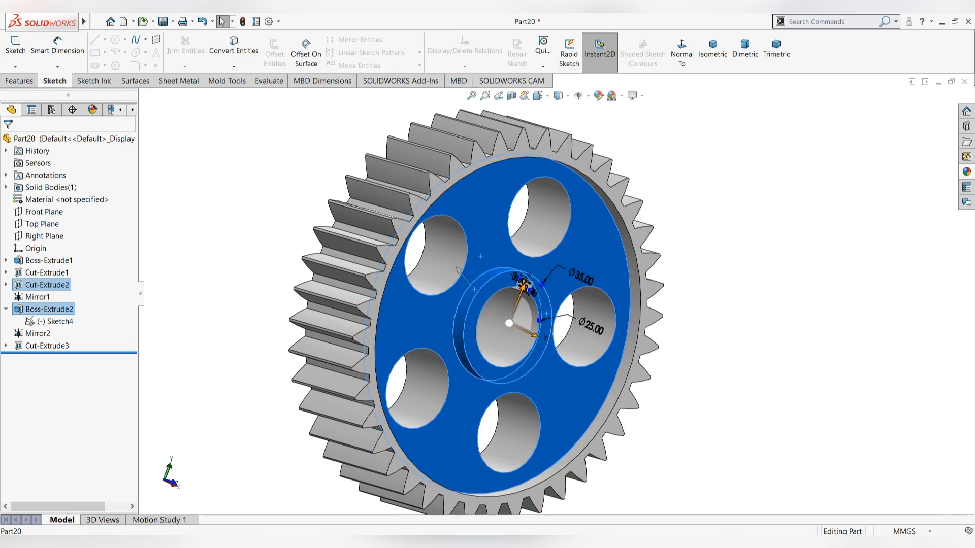
pyautogui.moveTo(459, 271); pyautogui.dragTo(514, 273, button='middle')
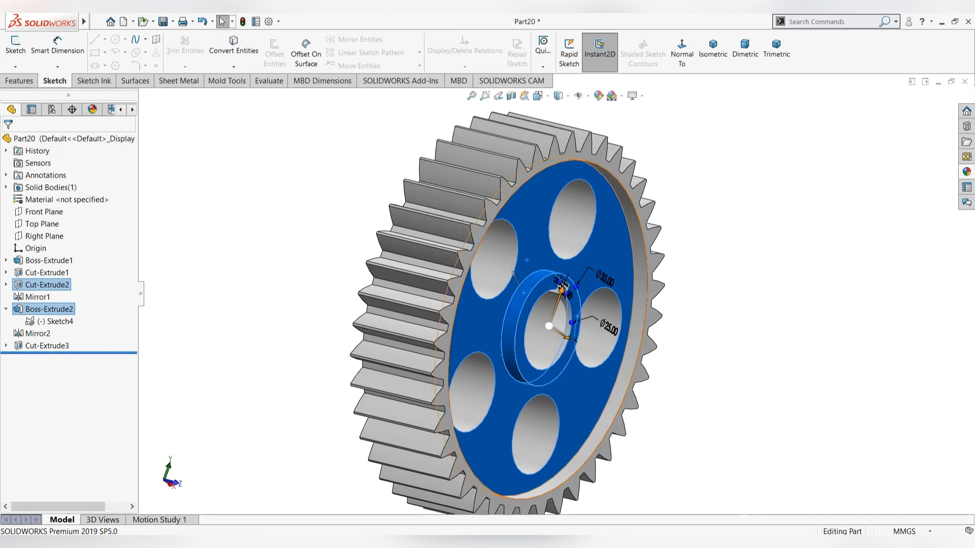
pyautogui.keyDown('ctrl'); pyautogui.click(640, 301); pyautogui.keyUp('ctrl')
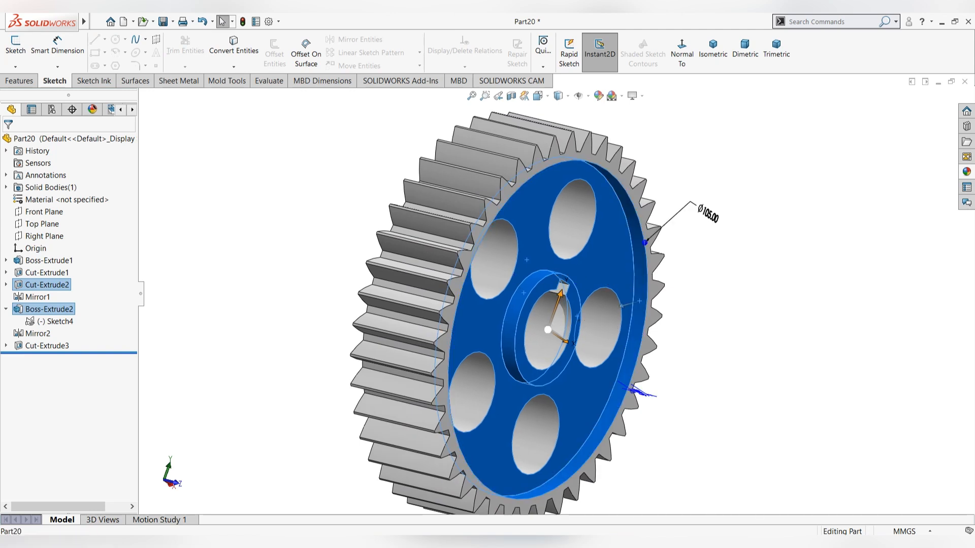
pyautogui.keyDown('ctrl'); pyautogui.click(631, 181); pyautogui.keyUp('ctrl')
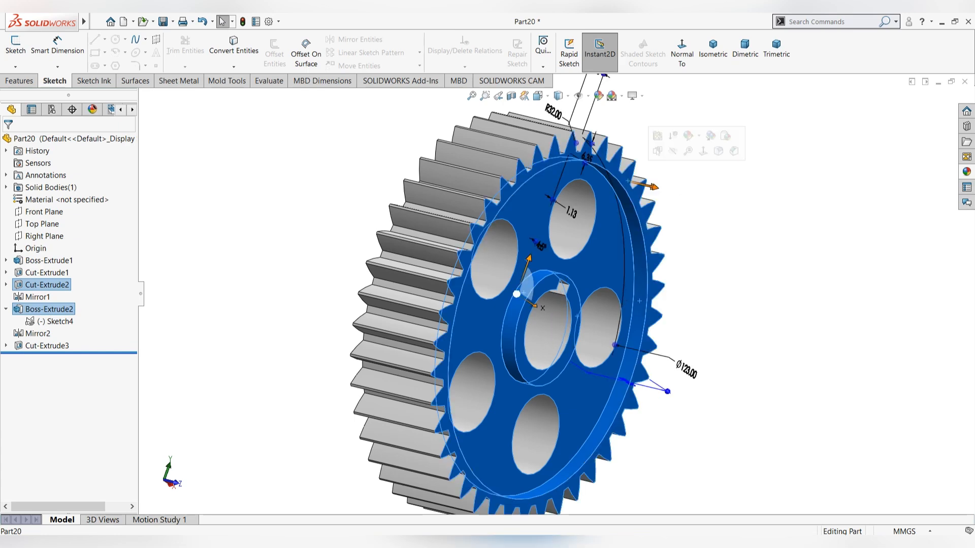
# - Add the opposite side's recess floor and wall, toothed rim face, and hub end and outer faces to the selection
pyautogui.moveTo(618, 177); pyautogui.dragTo(746, 185, button='middle')
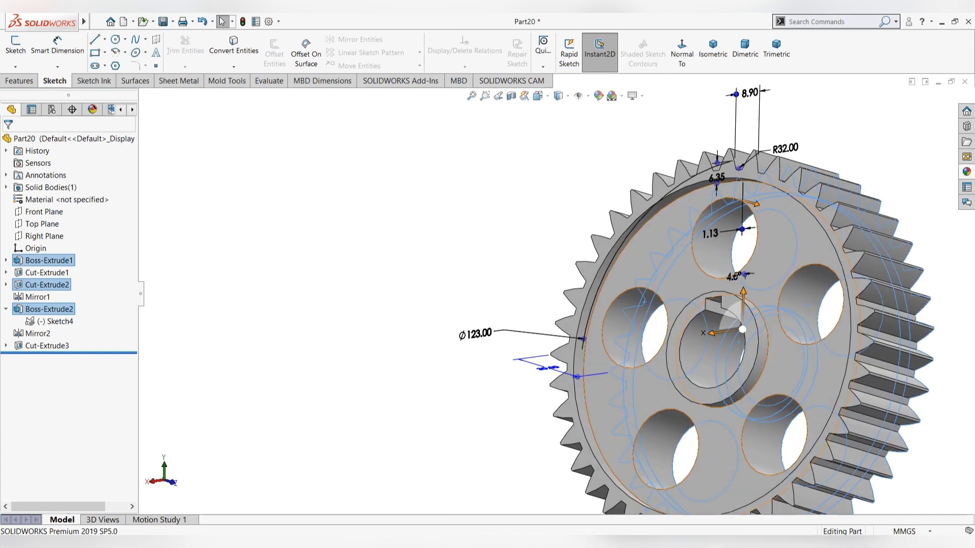
pyautogui.keyDown('ctrl'); pyautogui.click(663, 221); pyautogui.keyUp('ctrl')
pyautogui.keyDown('ctrl'); pyautogui.click(659, 203); pyautogui.keyUp('ctrl')
pyautogui.keyDown('ctrl'); pyautogui.click(659, 190); pyautogui.keyUp('ctrl')
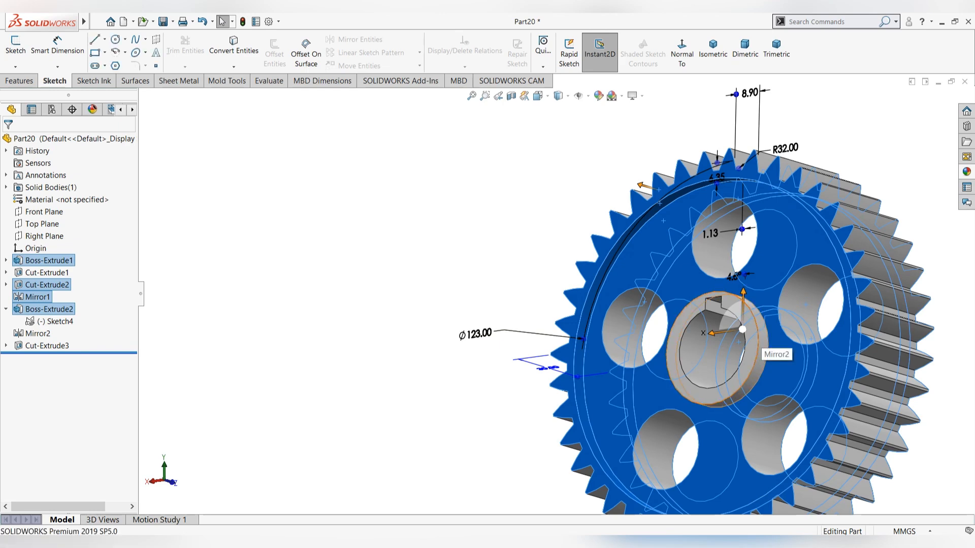
pyautogui.keyDown('ctrl'); pyautogui.click(760, 335); pyautogui.keyUp('ctrl')
pyautogui.keyDown('ctrl'); pyautogui.click(752, 355); pyautogui.keyUp('ctrl')
pyautogui.scroll(-5, 555, 305)
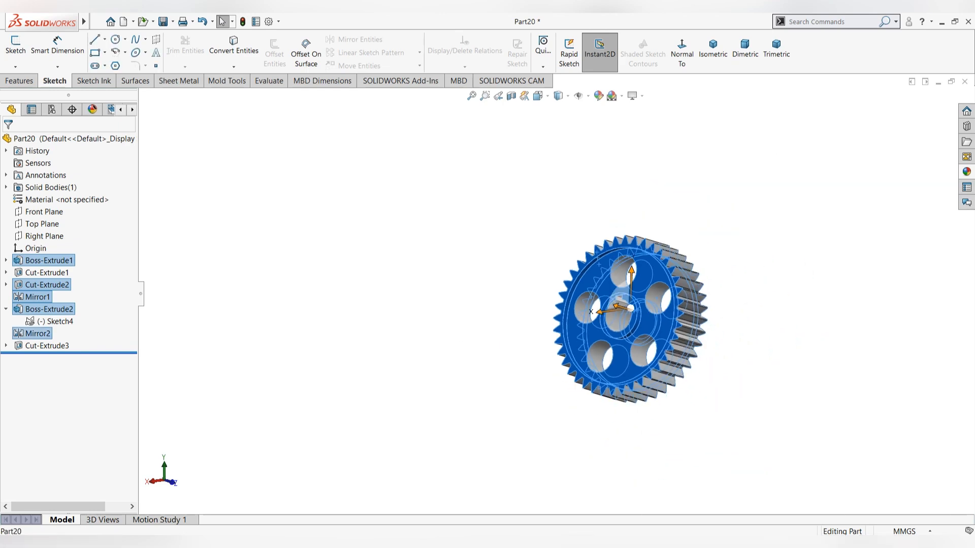
pyautogui.scroll(3, 853, 333)
pyautogui.moveTo(853, 333); pyautogui.dragTo(661, 325, button='middle')
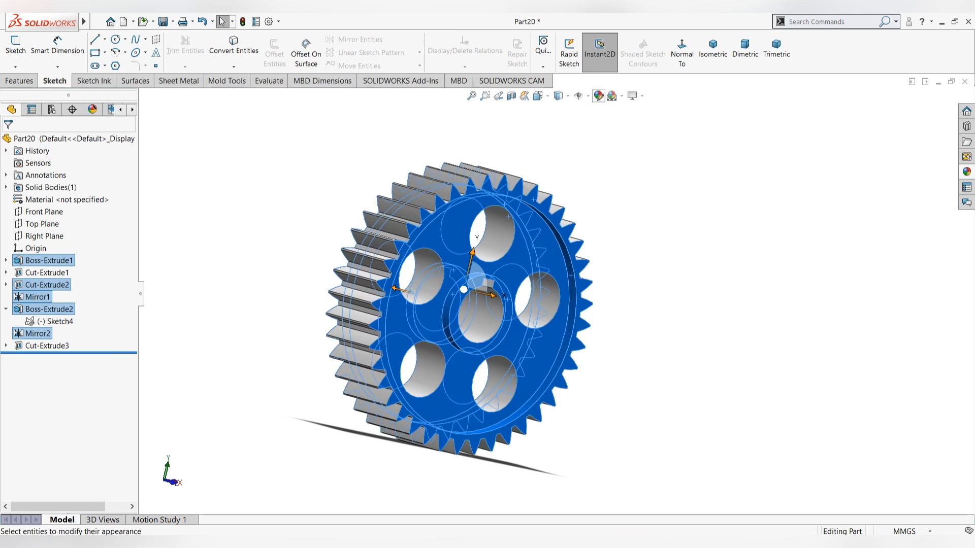
# - Colour the selected gear faces dark orange from the standard swatches, with a red value of 186
pyautogui.click(598, 96)
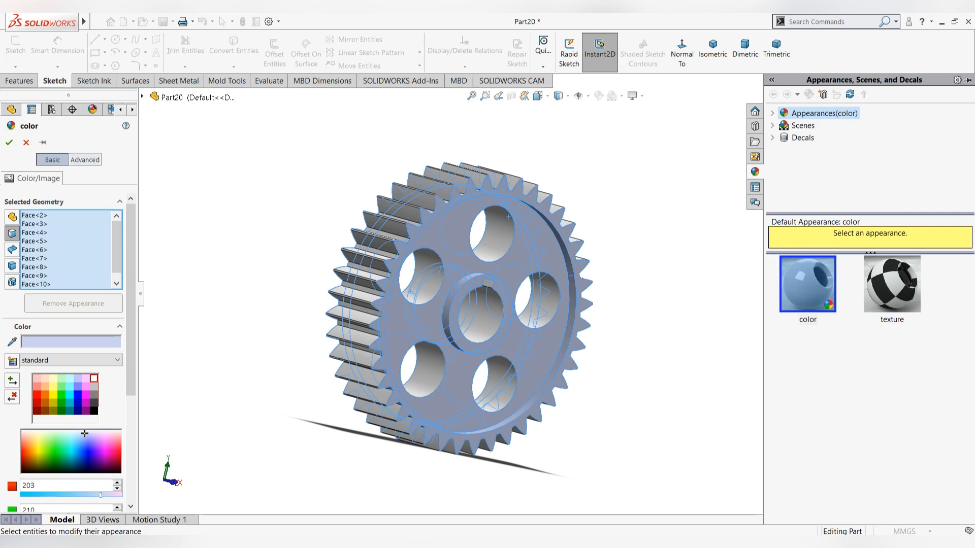
pyautogui.click(45, 403)
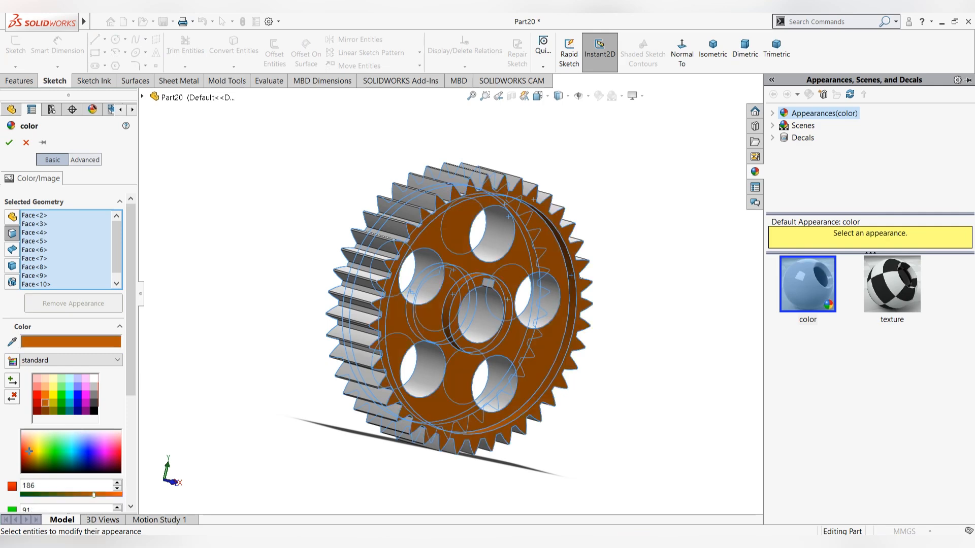
pyautogui.click(45, 411)
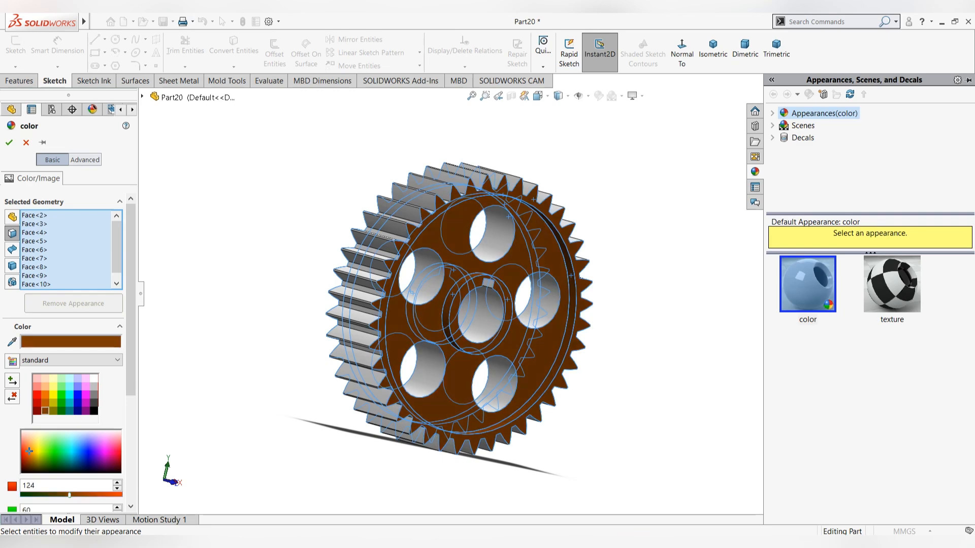
pyautogui.click(45, 395)
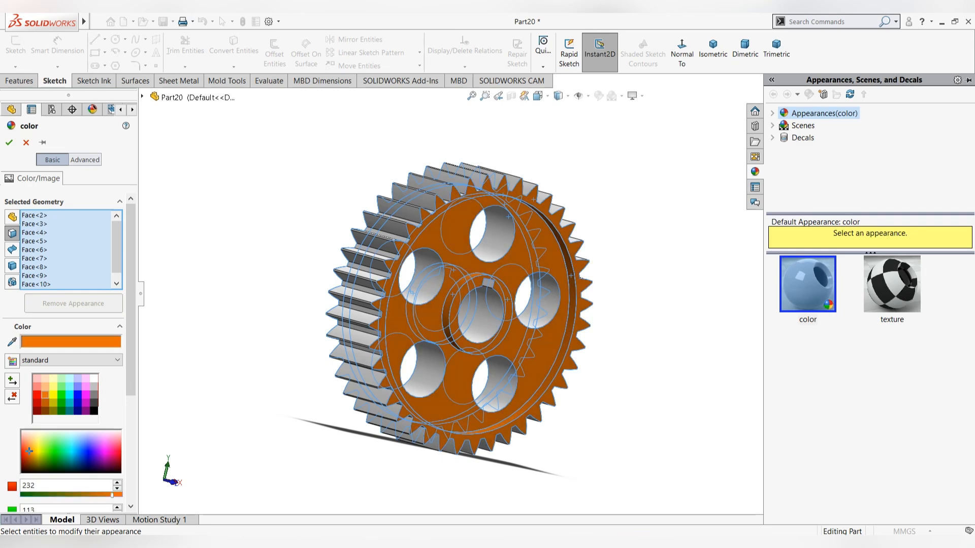
pyautogui.click(45, 387)
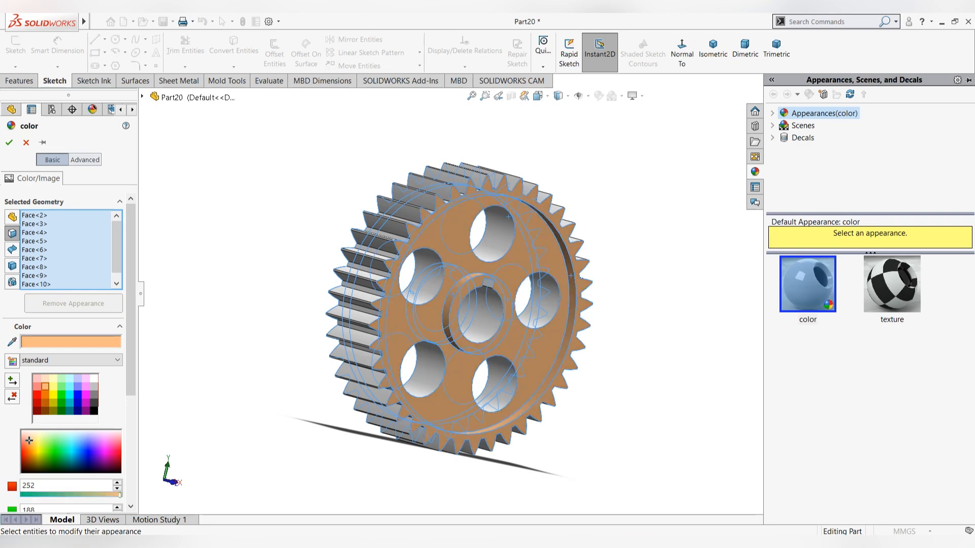
pyautogui.click(45, 411)
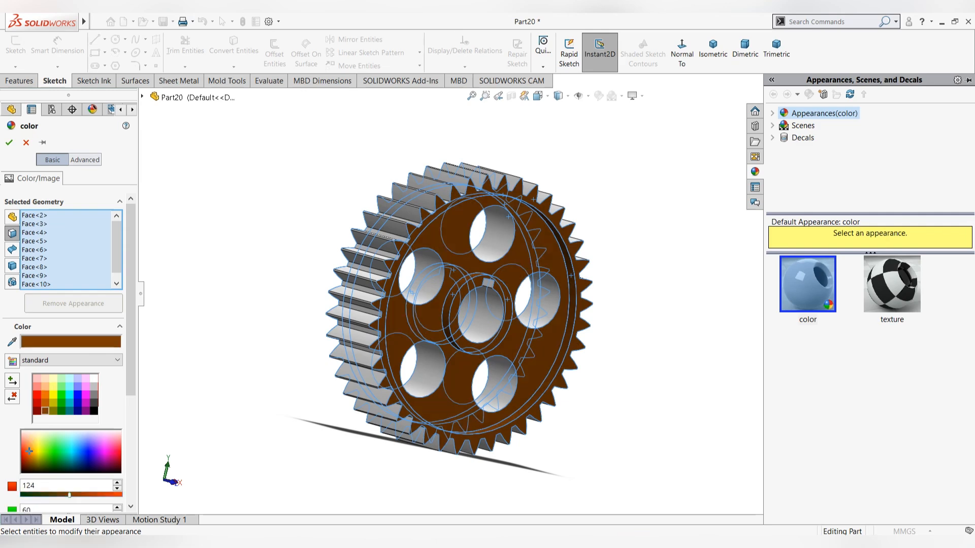
pyautogui.click(45, 403)
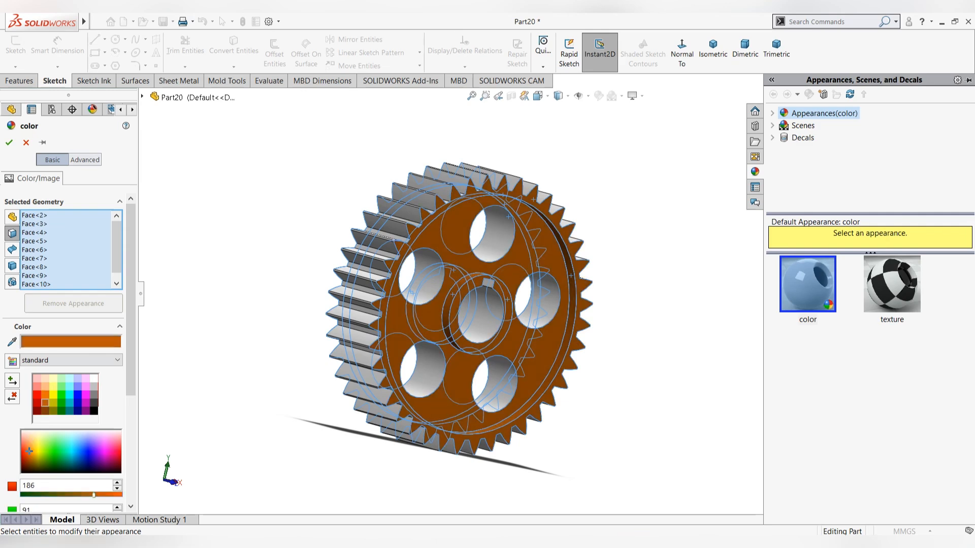
pyautogui.click(9, 142)
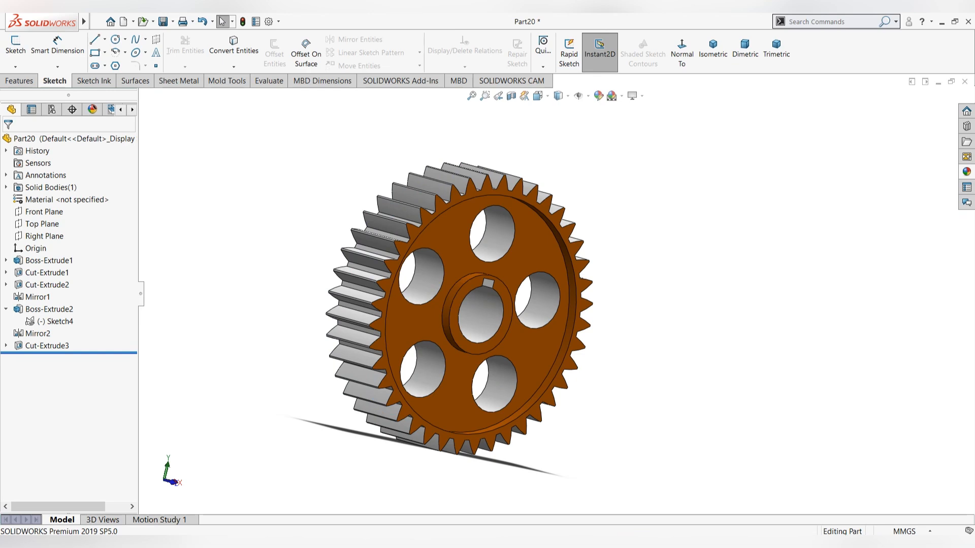
pyautogui.moveTo(554, 300); pyautogui.dragTo(247, 304, button='middle')
pyautogui.scroll(-1, 279, 421)
pyautogui.scroll(1, 279, 421)
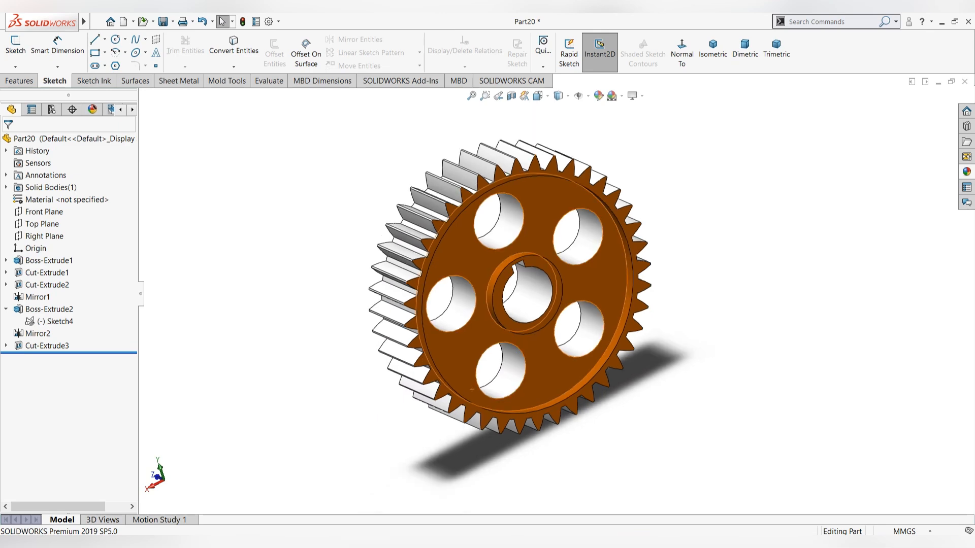
pyautogui.moveTo(279, 421); pyautogui.dragTo(307, 425, button='middle')
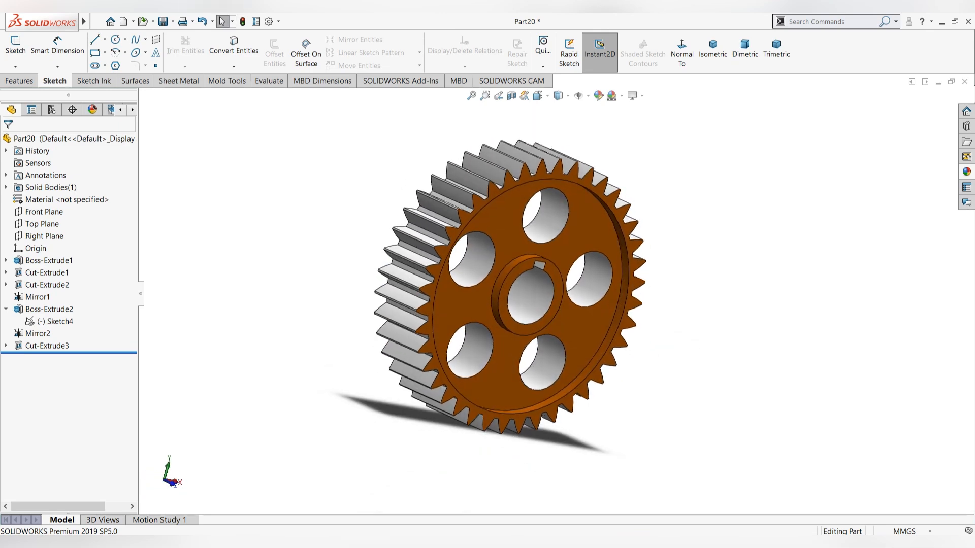
# - Start an angle-distance chamfer of 1 mm at 45° on the five round holes' edges on the front side
pyautogui.click(20, 81)
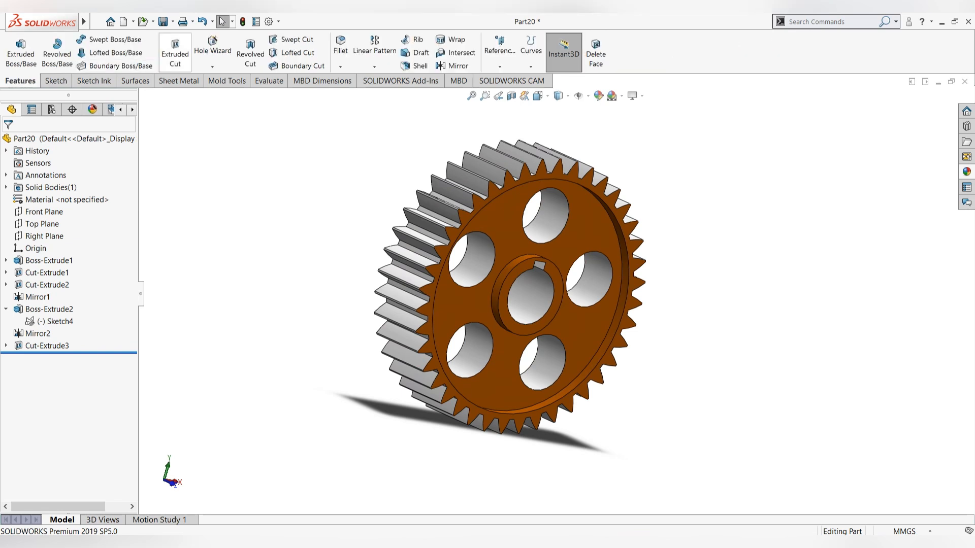
pyautogui.click(340, 67)
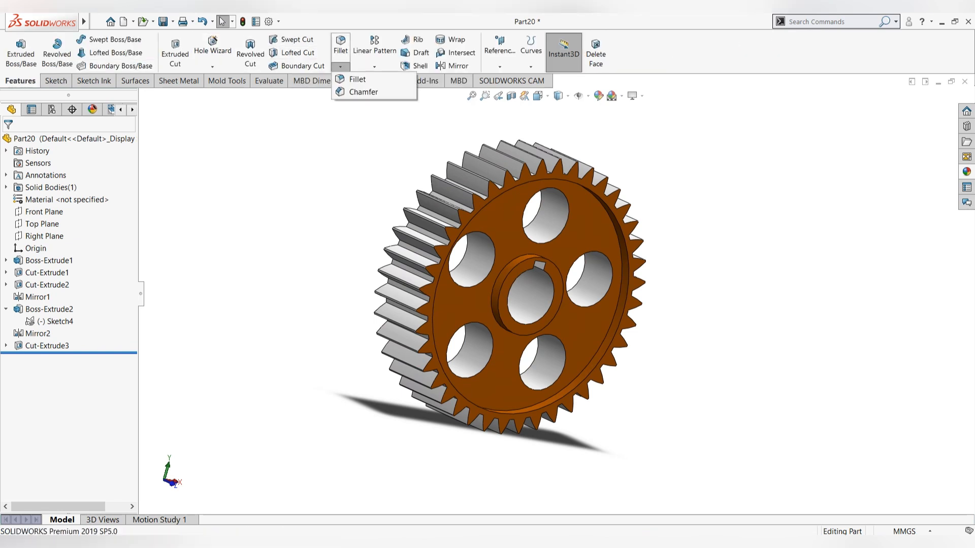
pyautogui.click(362, 92)
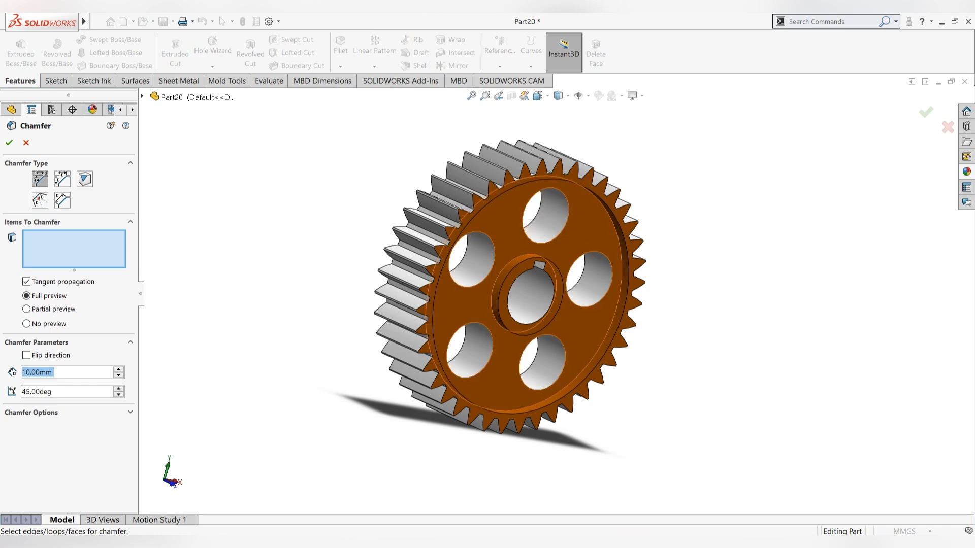
pyautogui.click(491, 237)
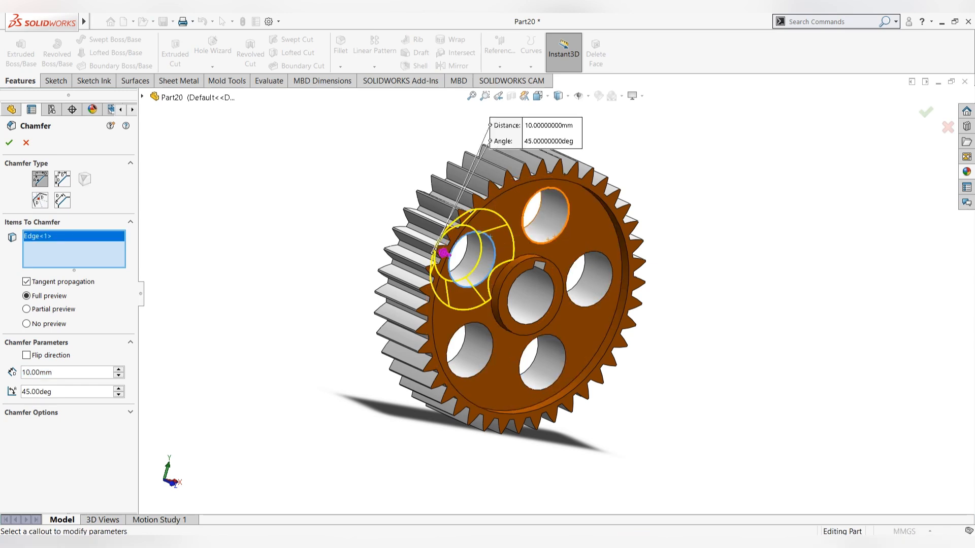
pyautogui.click(557, 236)
pyautogui.click(563, 272)
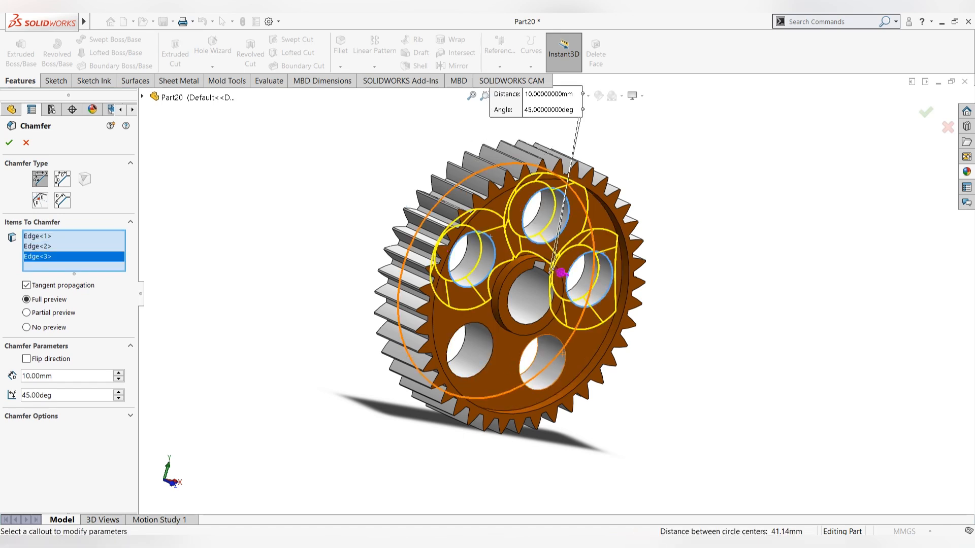
pyautogui.click(514, 356)
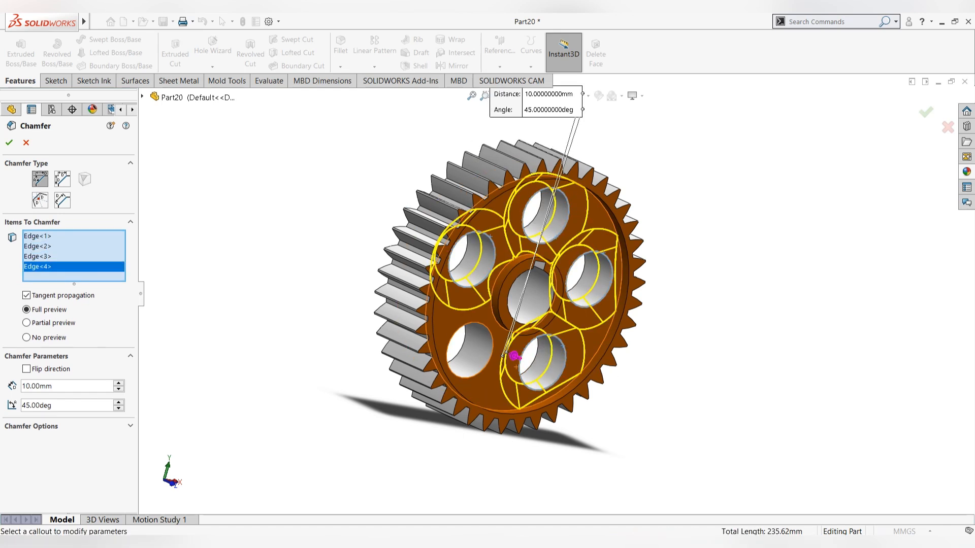
pyautogui.click(442, 344)
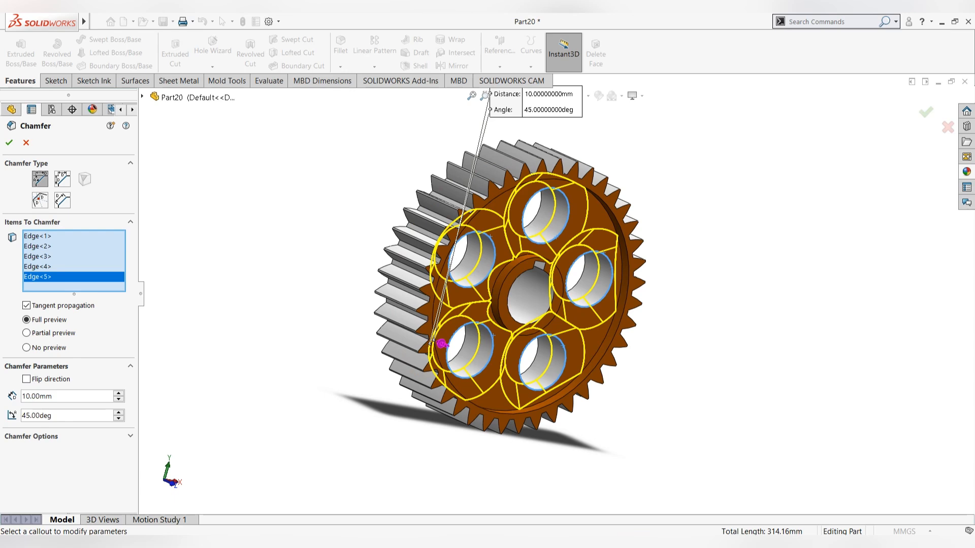
pyautogui.write('1')
pyautogui.press('Return')
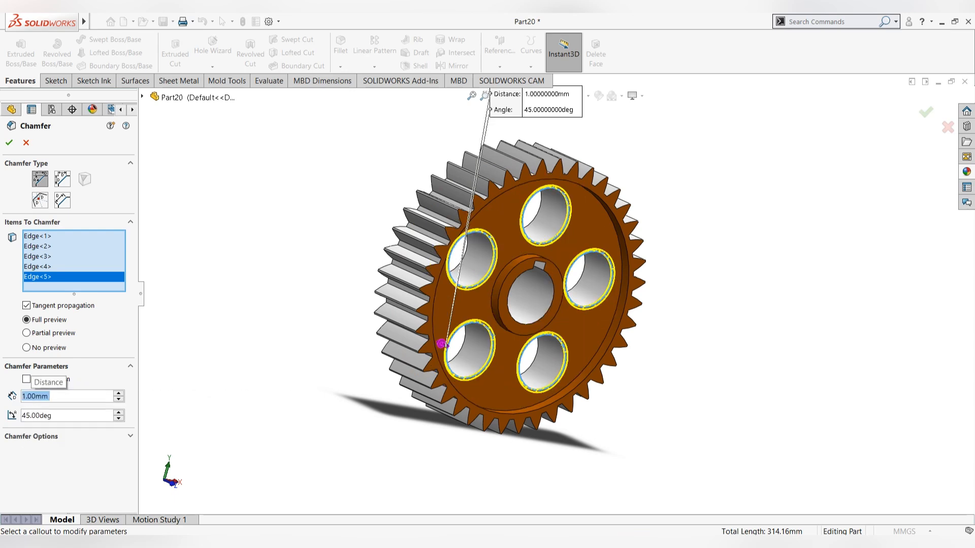
# - Add the five round holes' edges on the gear's opposite side to the chamfer and finish it
pyautogui.moveTo(365, 264); pyautogui.dragTo(522, 241, button='middle')
pyautogui.click(492, 206)
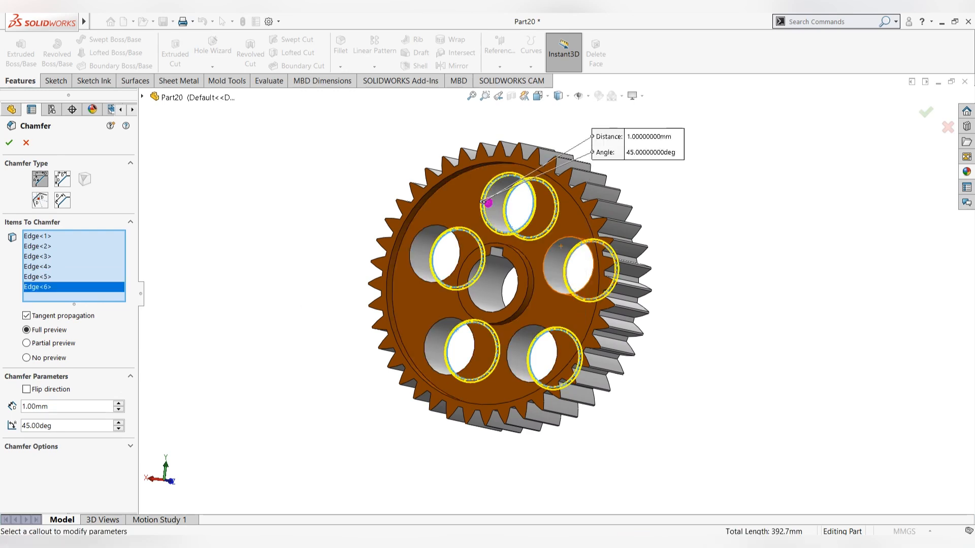
pyautogui.click(543, 263)
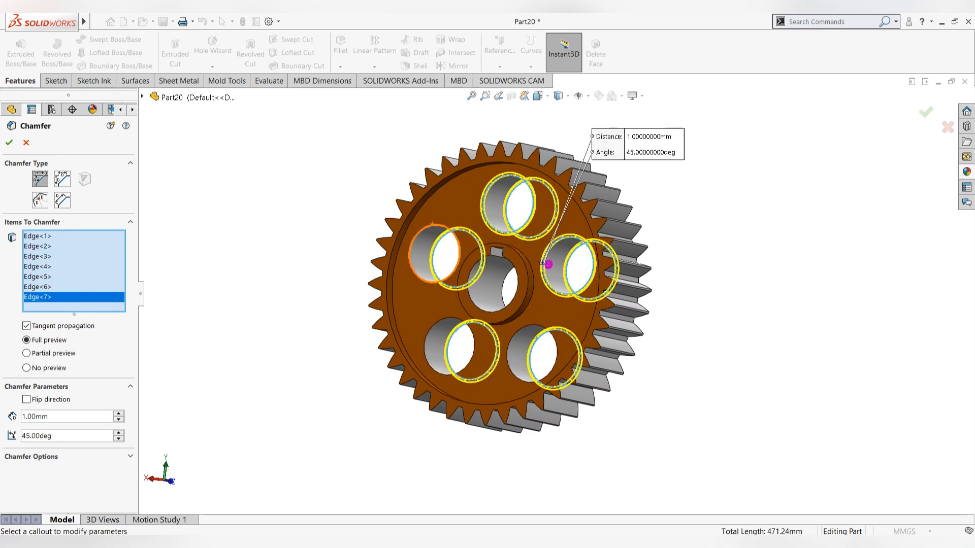
pyautogui.click(409, 251)
pyautogui.click(424, 344)
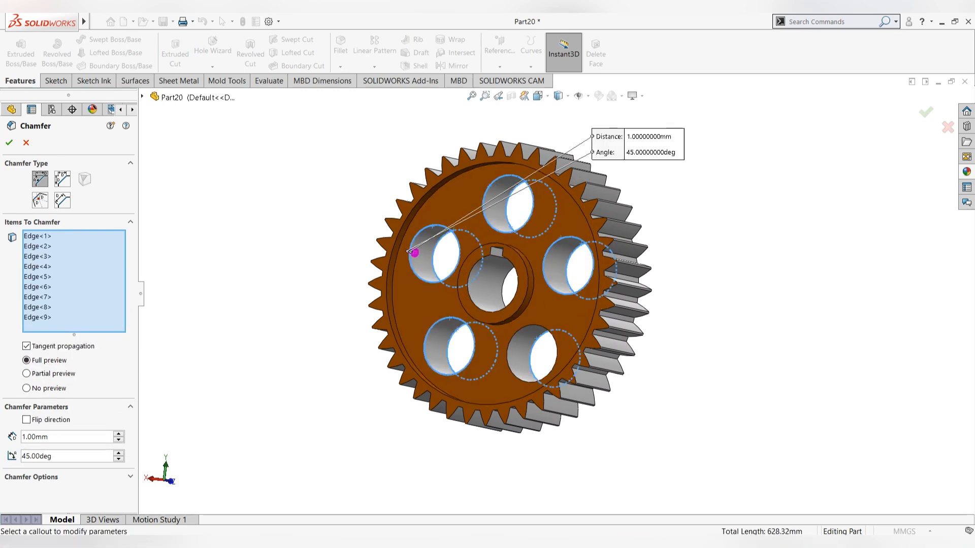
pyautogui.click(508, 351)
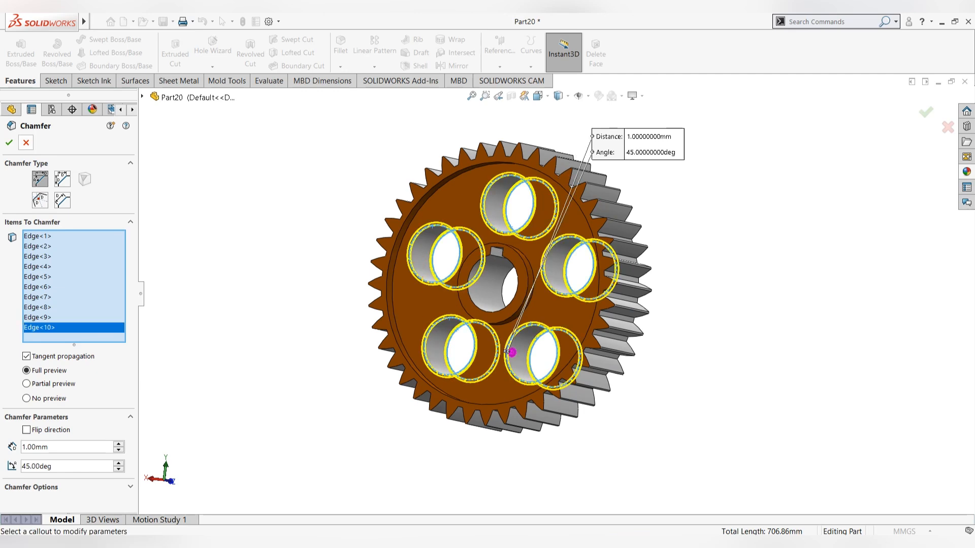
pyautogui.press('Return')
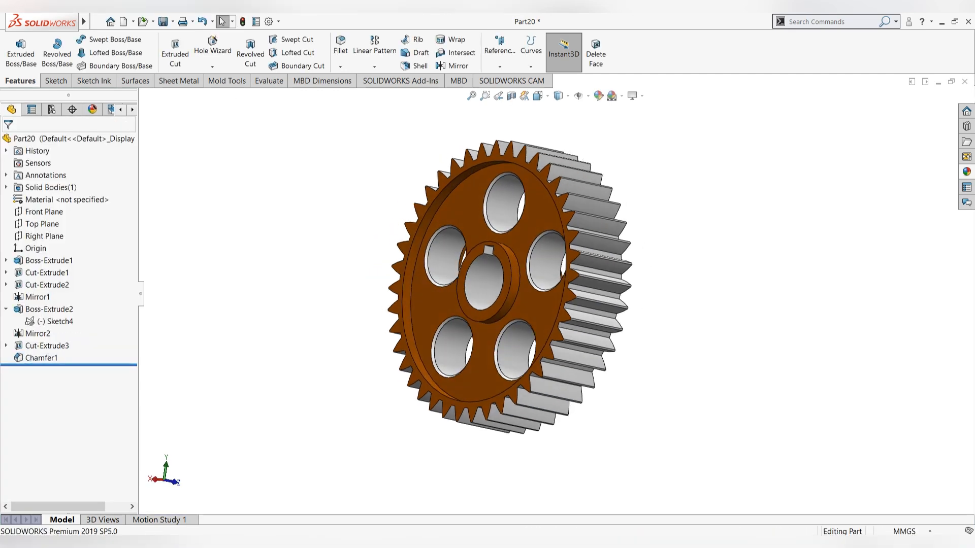
pyautogui.moveTo(864, 168); pyautogui.dragTo(693, 191, button='middle')
pyautogui.scroll(-1, 696, 201)
pyautogui.moveTo(326, 326); pyautogui.dragTo(321, 321, button='middle')
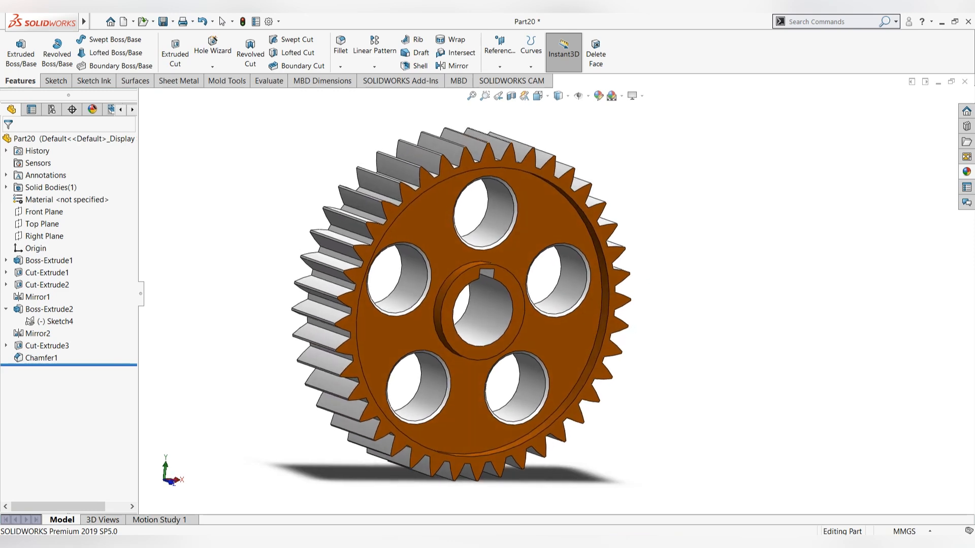
pyautogui.scroll(1, 472, 307)
pyautogui.scroll(-1, 452, 306)
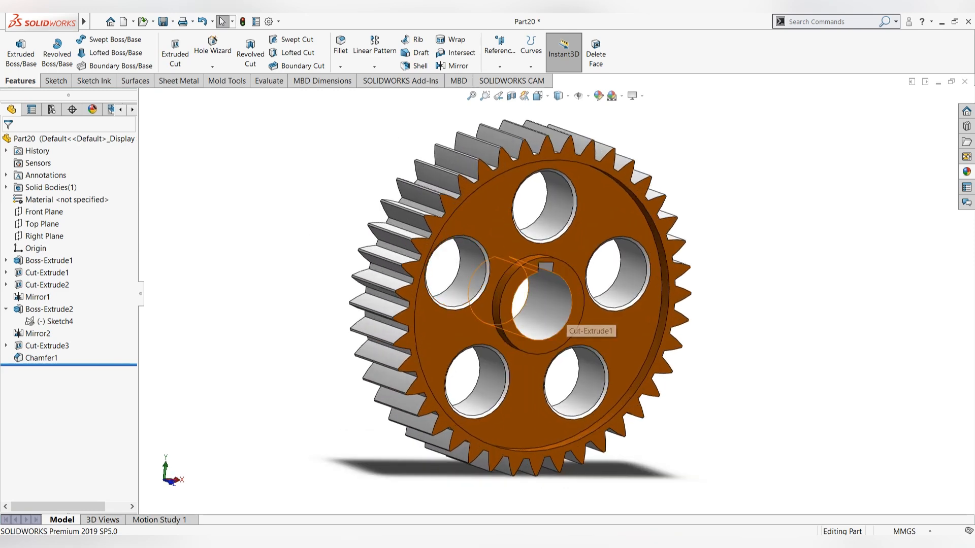